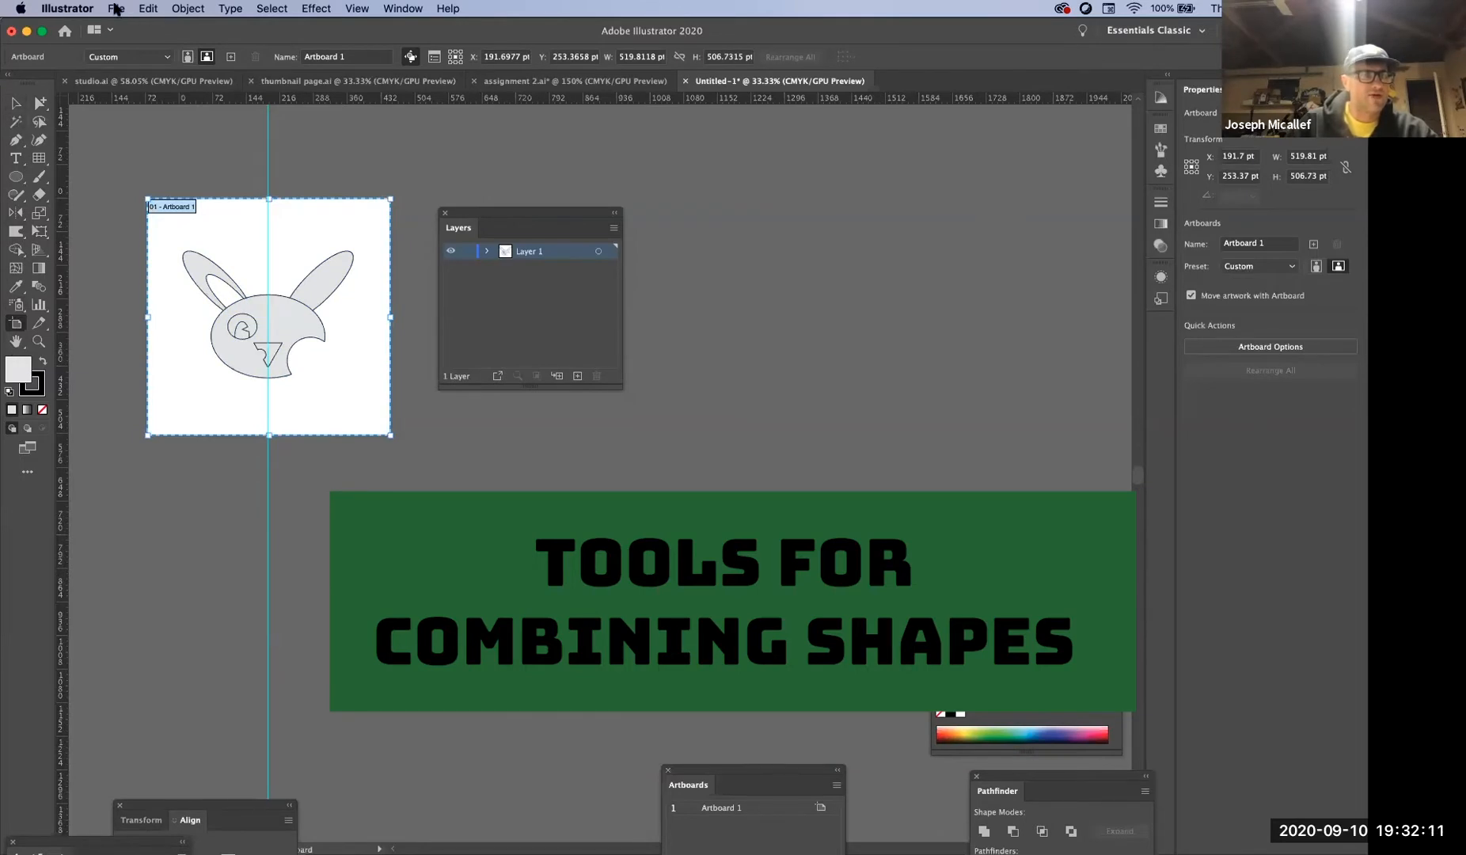
- Create a new document and place the Layers panel beside its page
{"action": "left_click", "coordinate": [116, 9]}
{"action": "left_click", "coordinate": [123, 28]}
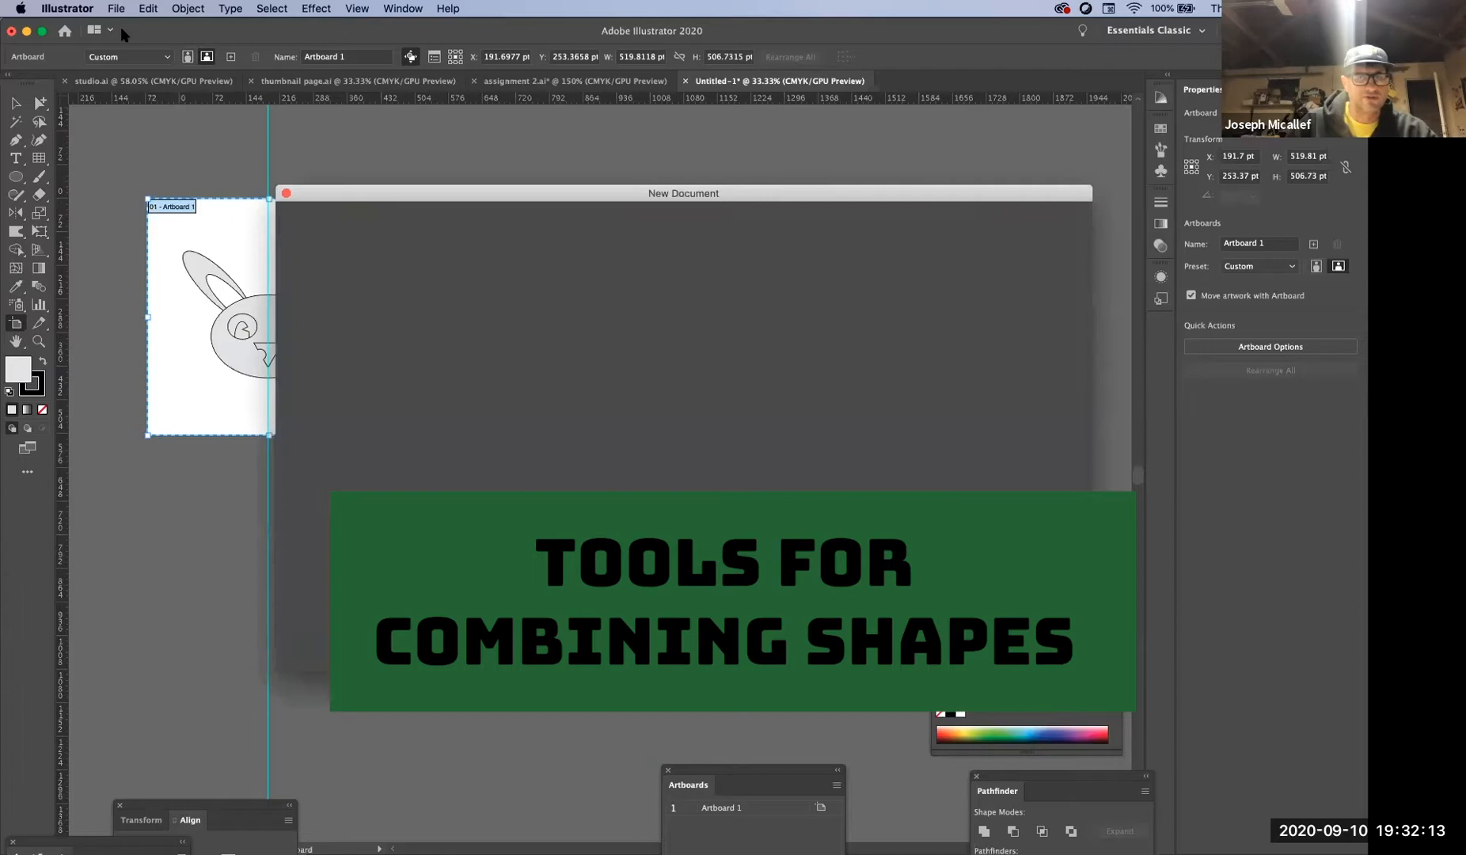
{"action": "key", "text": "Return"}
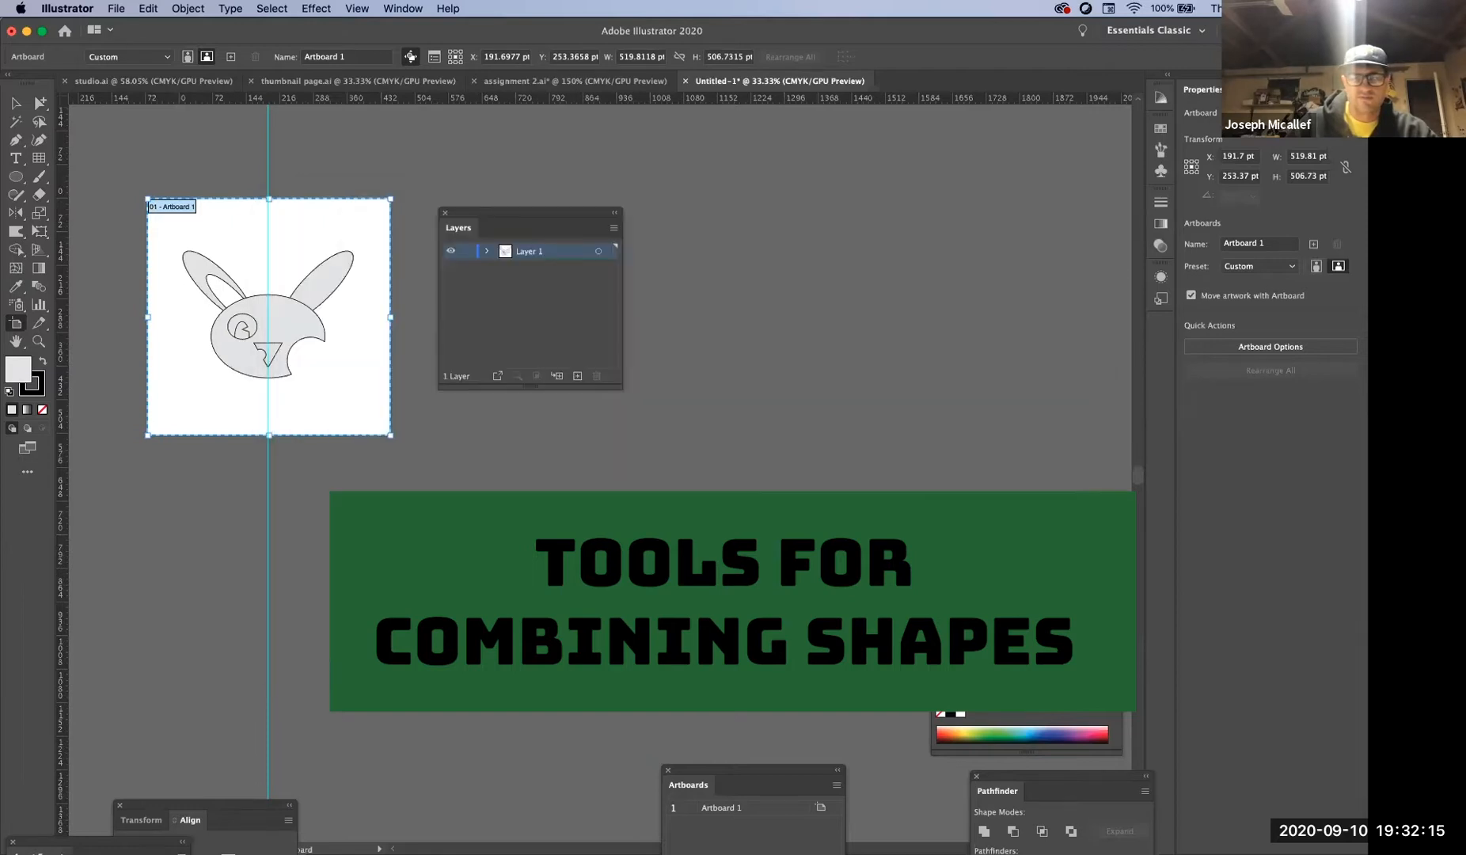
{"action": "left_click_drag", "start_coordinate": [625, 227], "coordinate": [1005, 250]}
{"action": "left_click", "coordinate": [16, 177]}
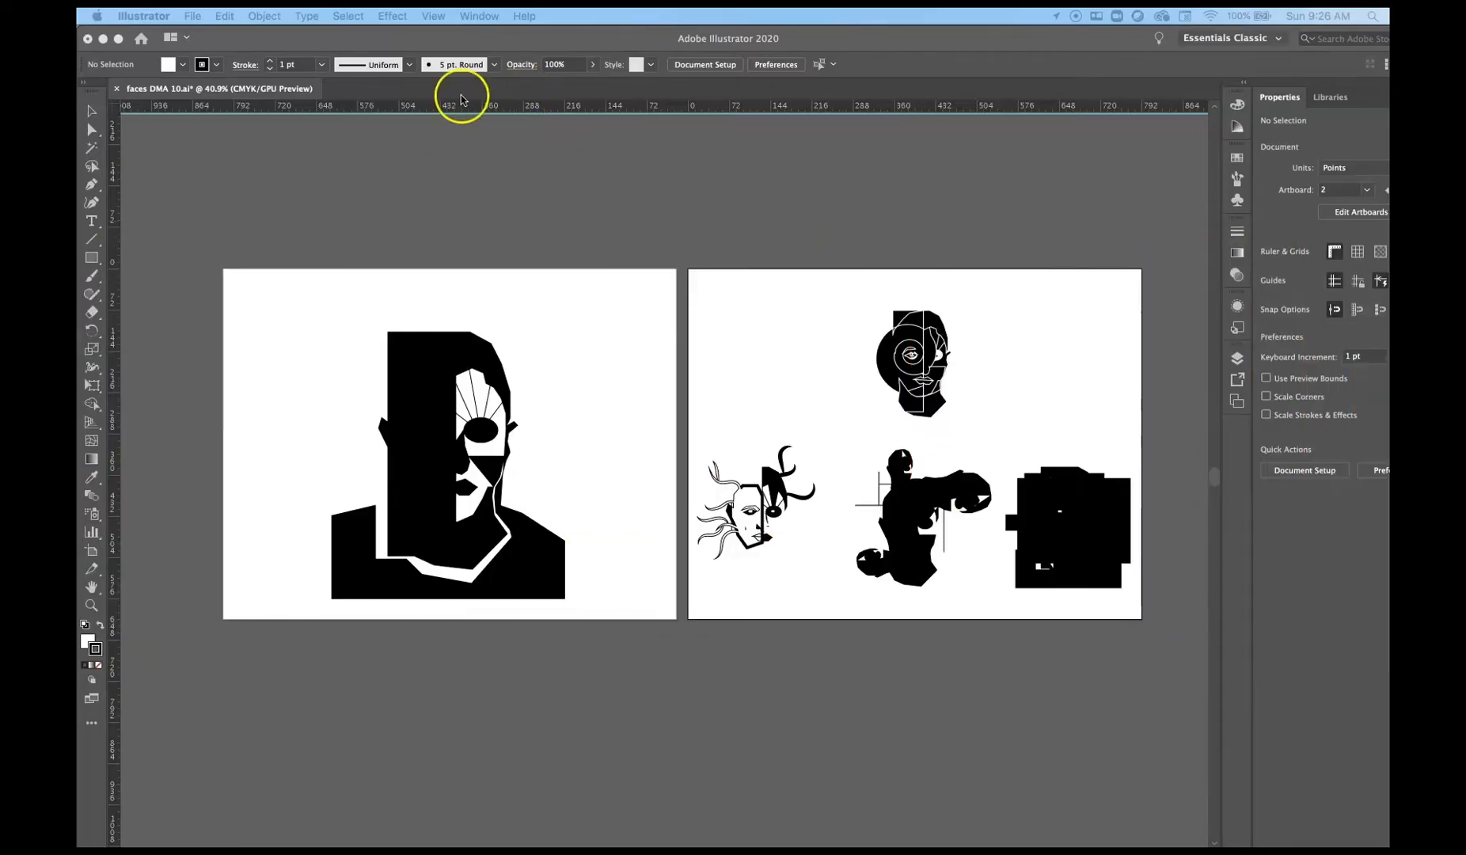
- Display the Pathfinder panel and place it above the second artboard, beside the Align panel
{"action": "left_click", "coordinate": [480, 16]}
{"action": "left_click", "coordinate": [479, 16]}
{"action": "left_click", "coordinate": [480, 16]}
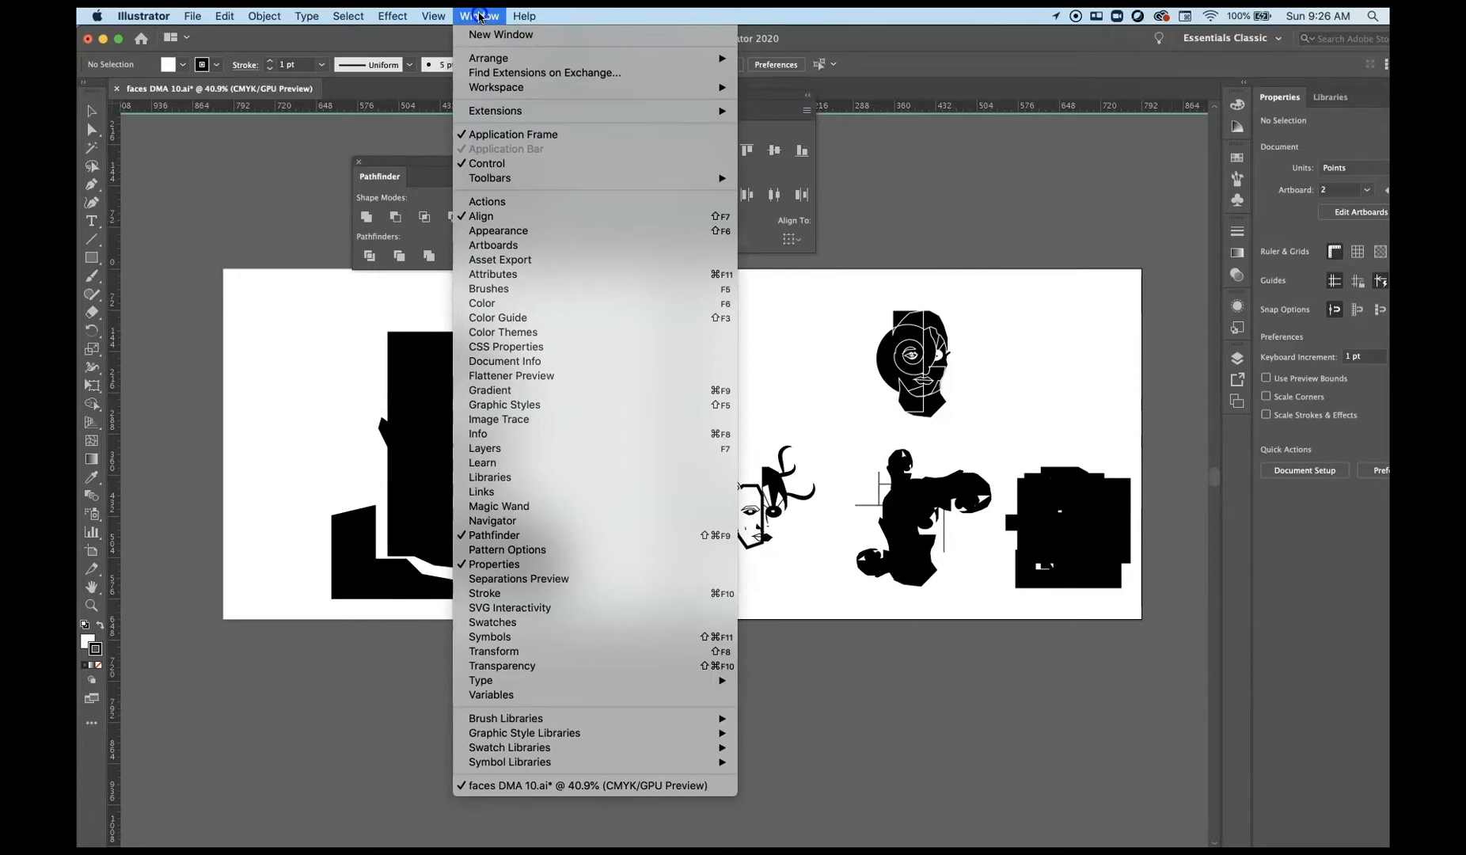
{"action": "left_click", "coordinate": [519, 540]}
{"action": "left_click", "coordinate": [480, 16]}
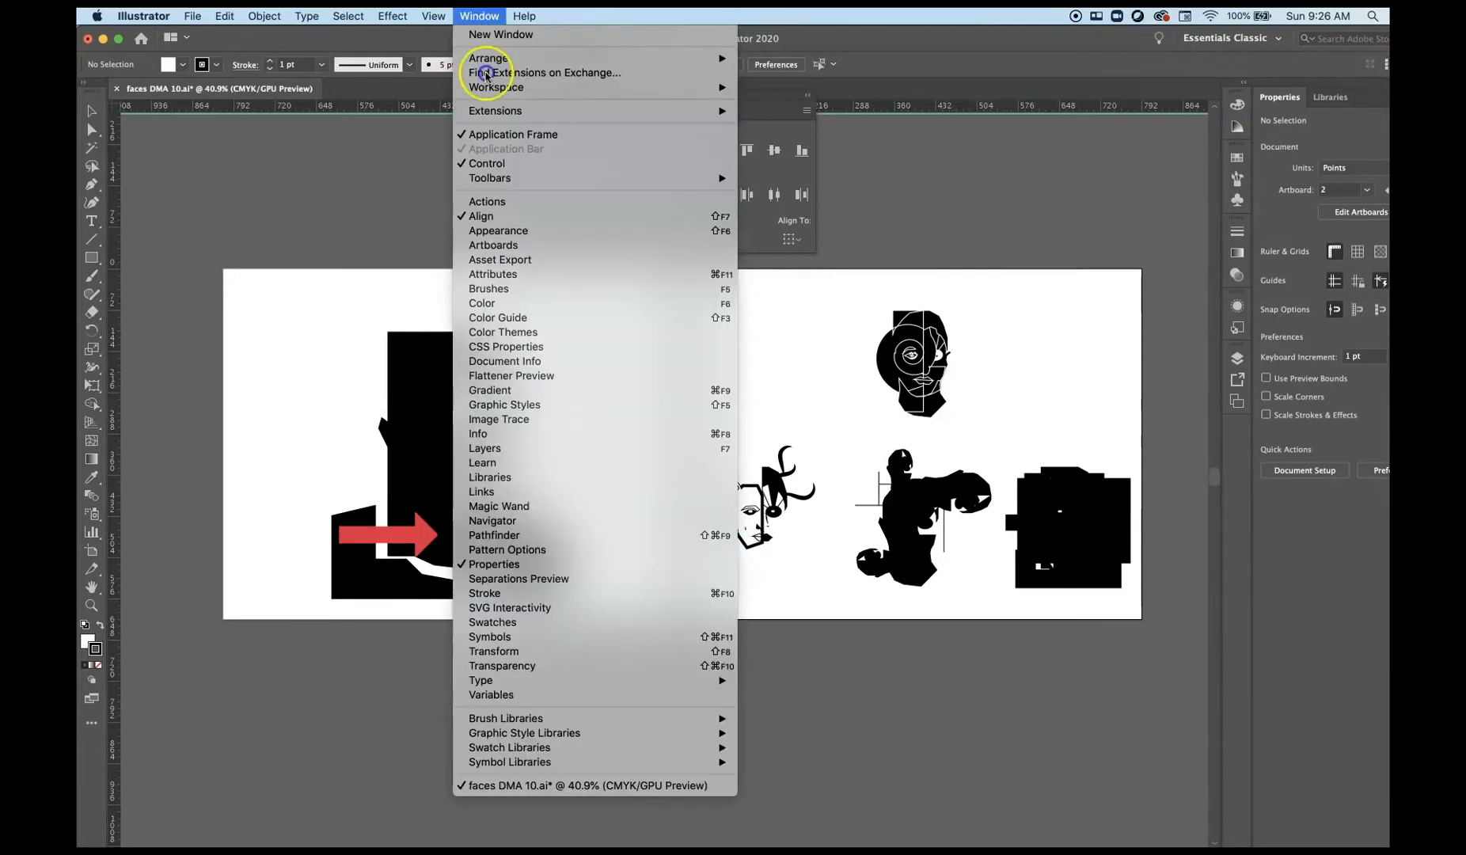
{"action": "left_click", "coordinate": [549, 537]}
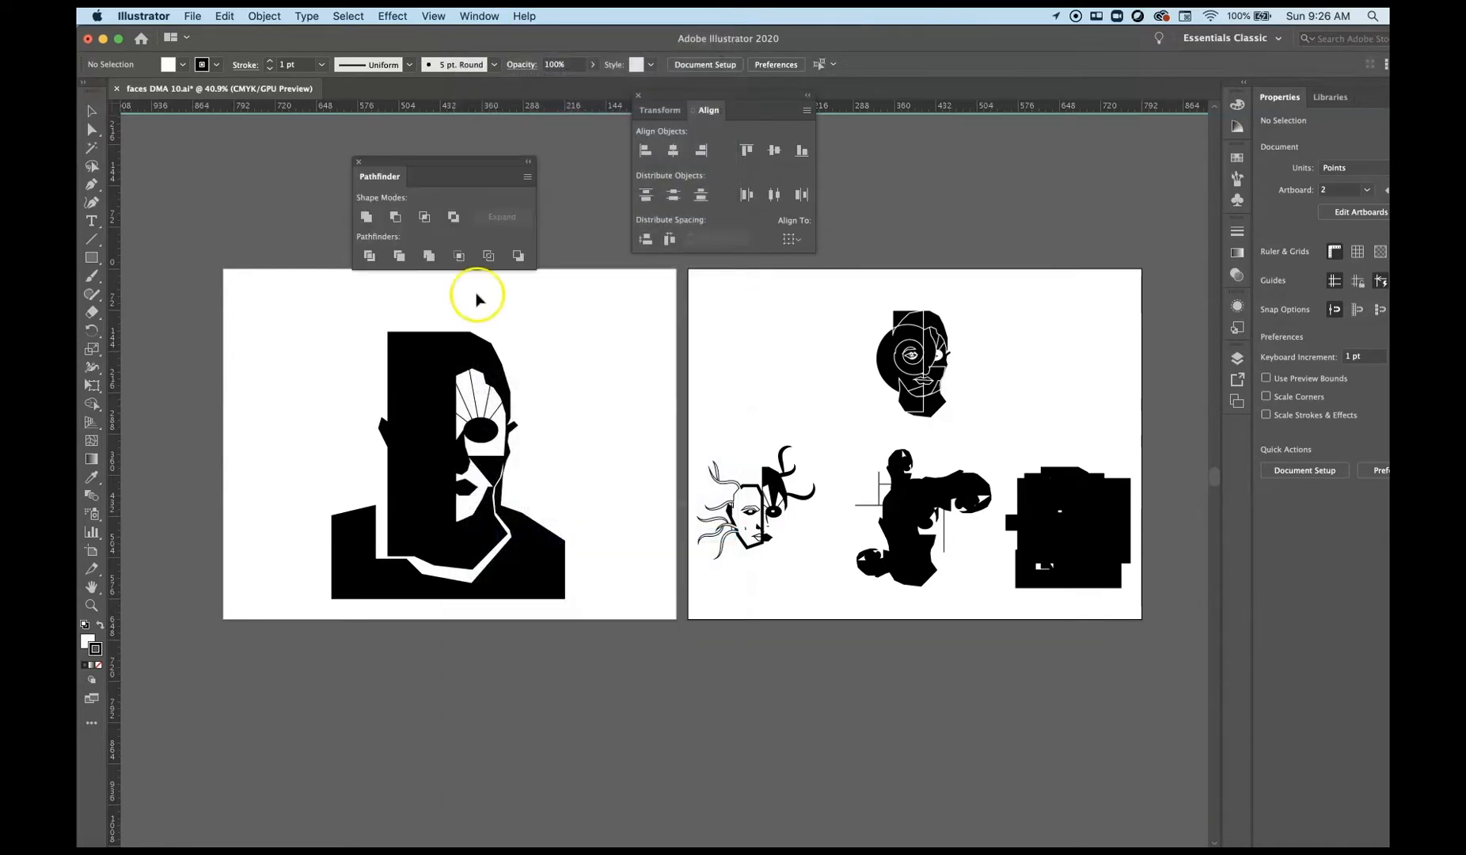
{"action": "left_click_drag", "start_coordinate": [405, 146], "coordinate": [380, 246]}
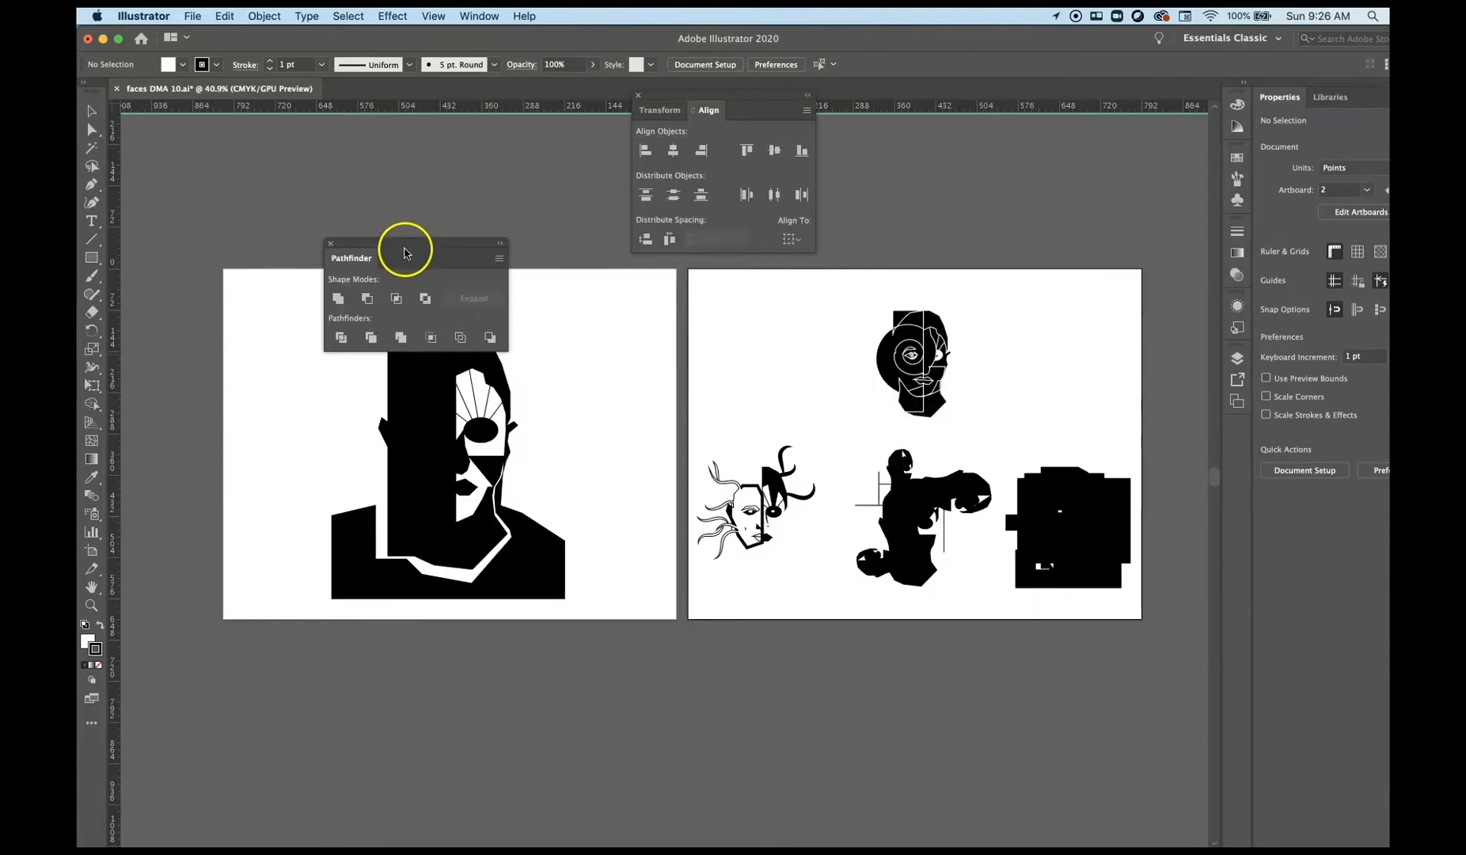
{"action": "left_click_drag", "start_coordinate": [400, 243], "coordinate": [930, 164]}
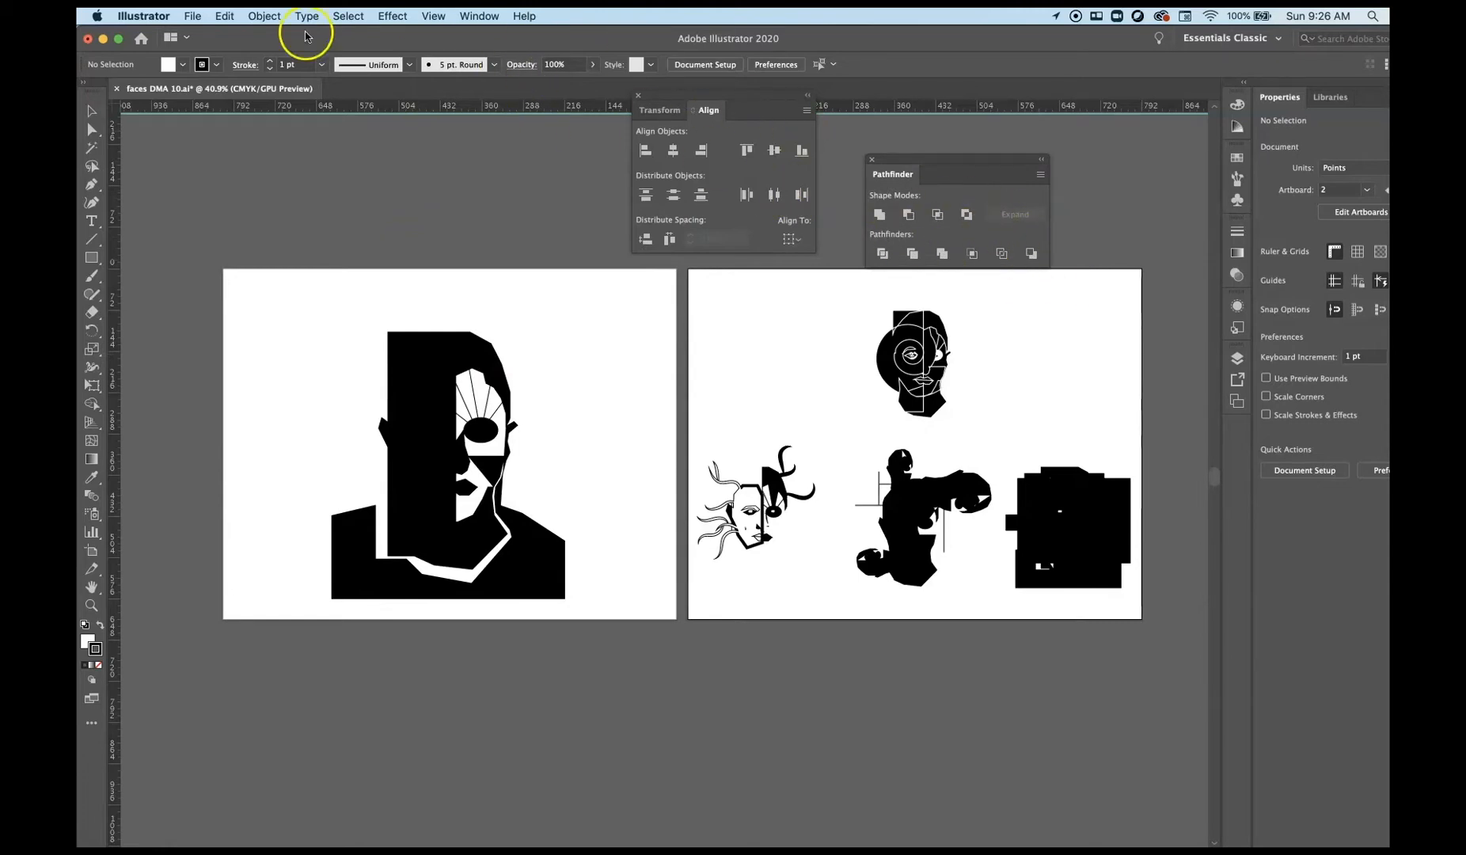
- Examine which Pathfinder operations are available as effects
{"action": "left_click", "coordinate": [394, 15]}
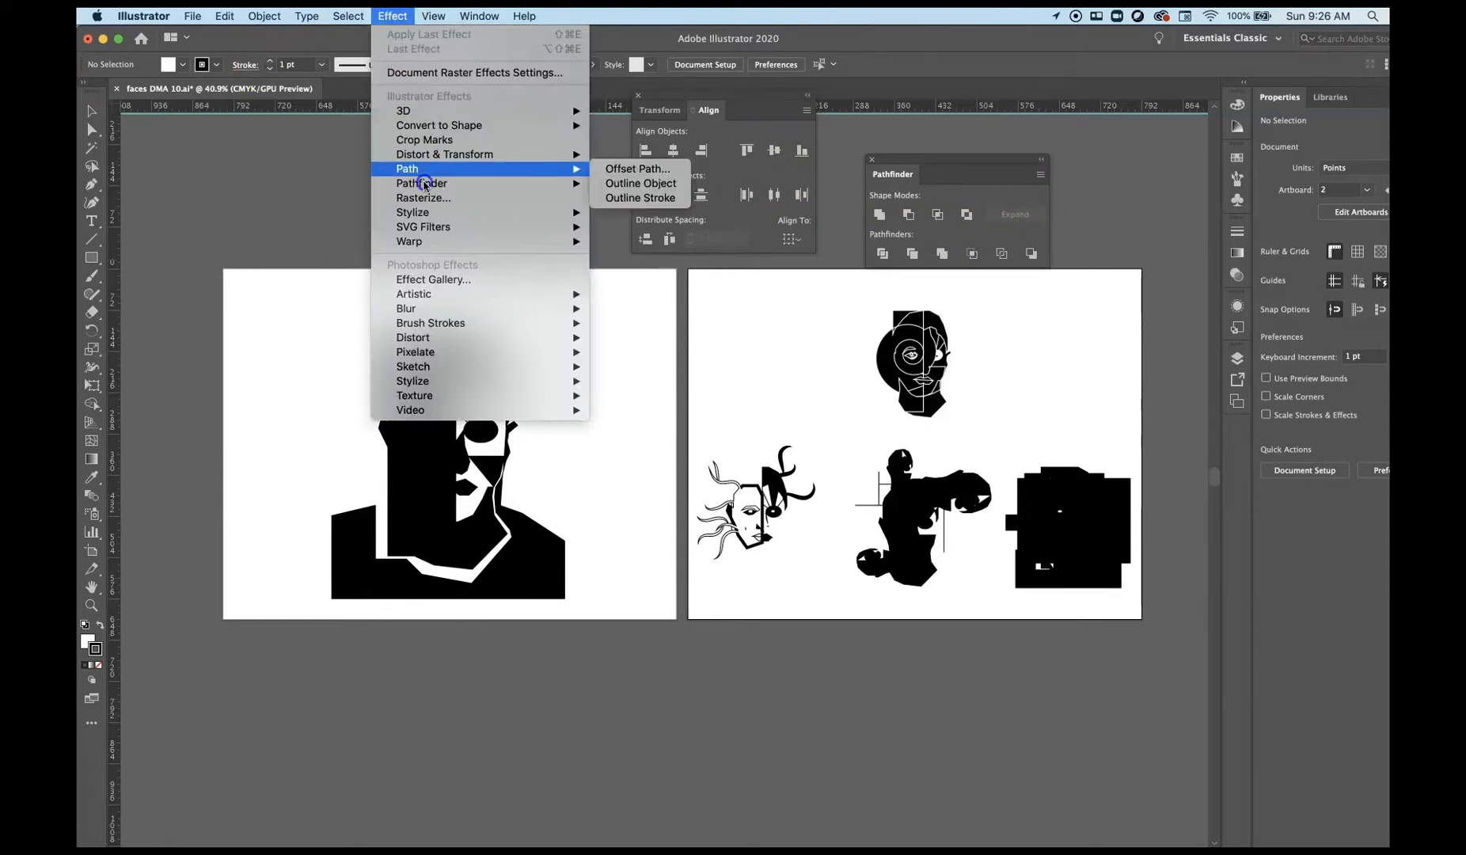
{"action": "mouse_move", "coordinate": [426, 184]}
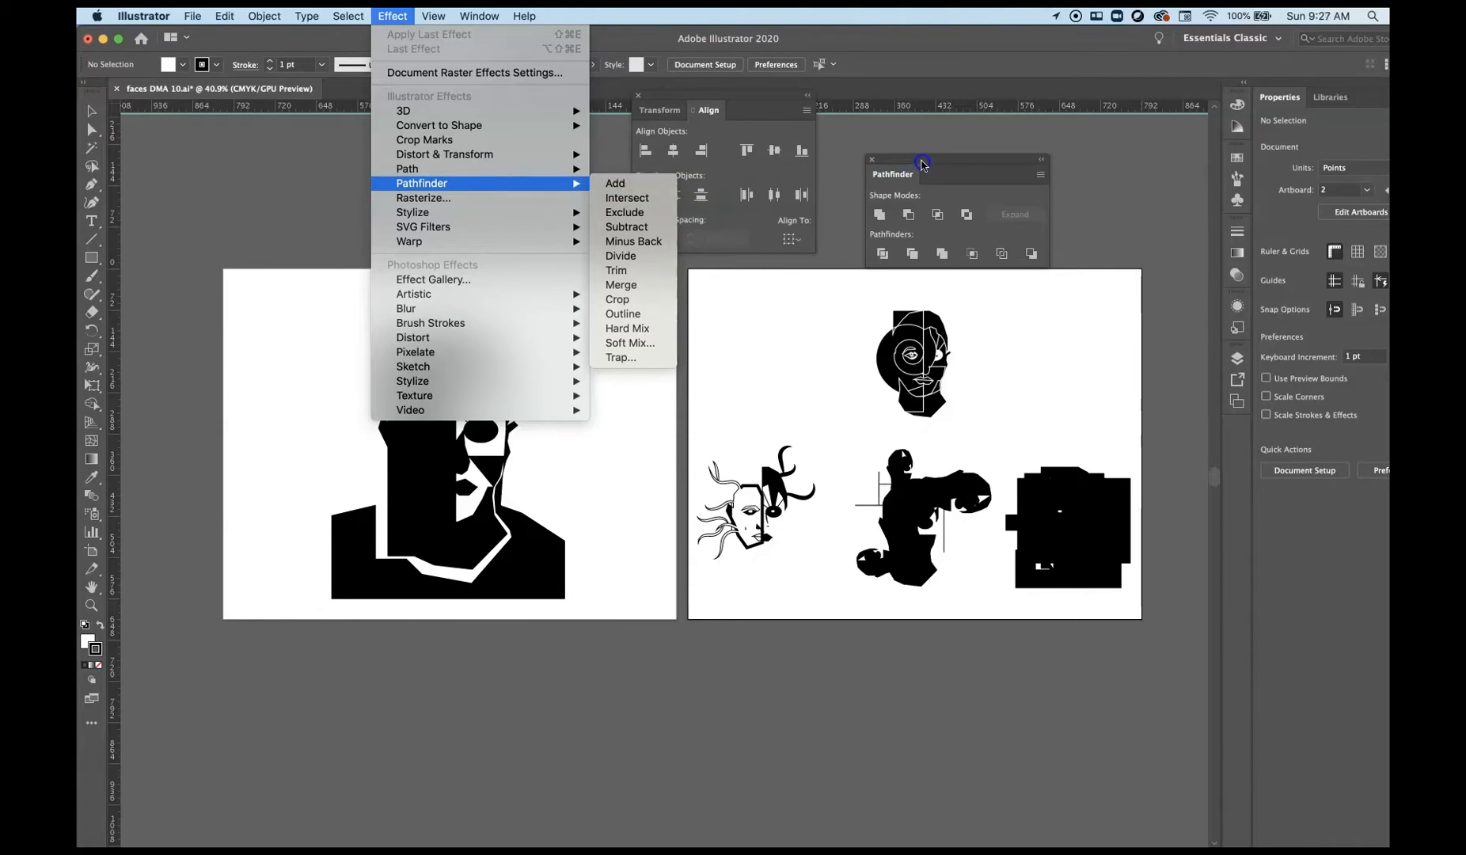
{"action": "left_click", "coordinate": [923, 164]}
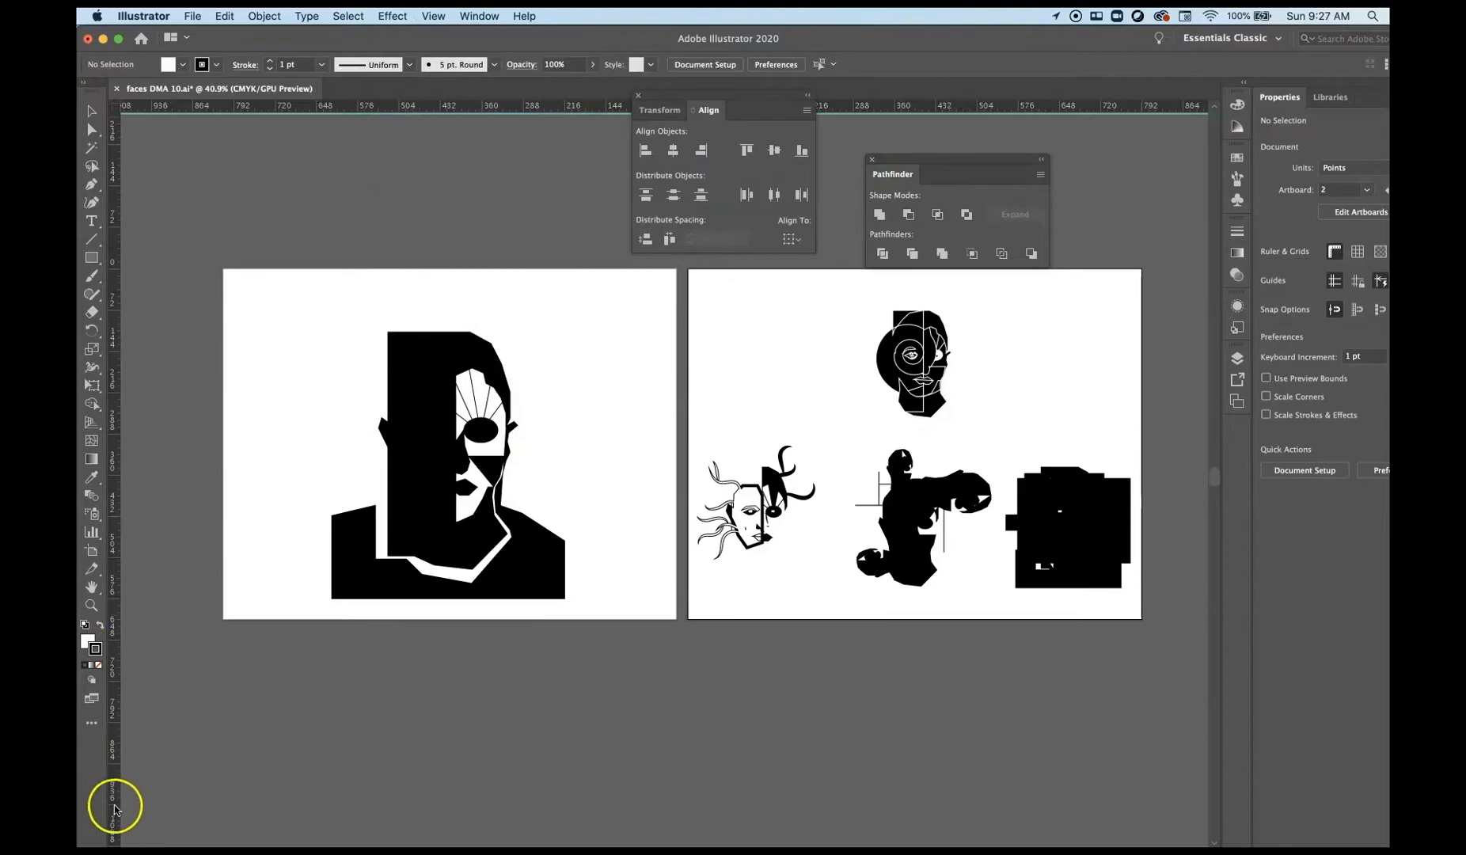
- Draw a circle about 153 pt wide in the page's upper half and an overlapping ellipse of about 161 by 144 pt
{"action": "left_click_drag", "start_coordinate": [367, 236], "coordinate": [506, 377]}
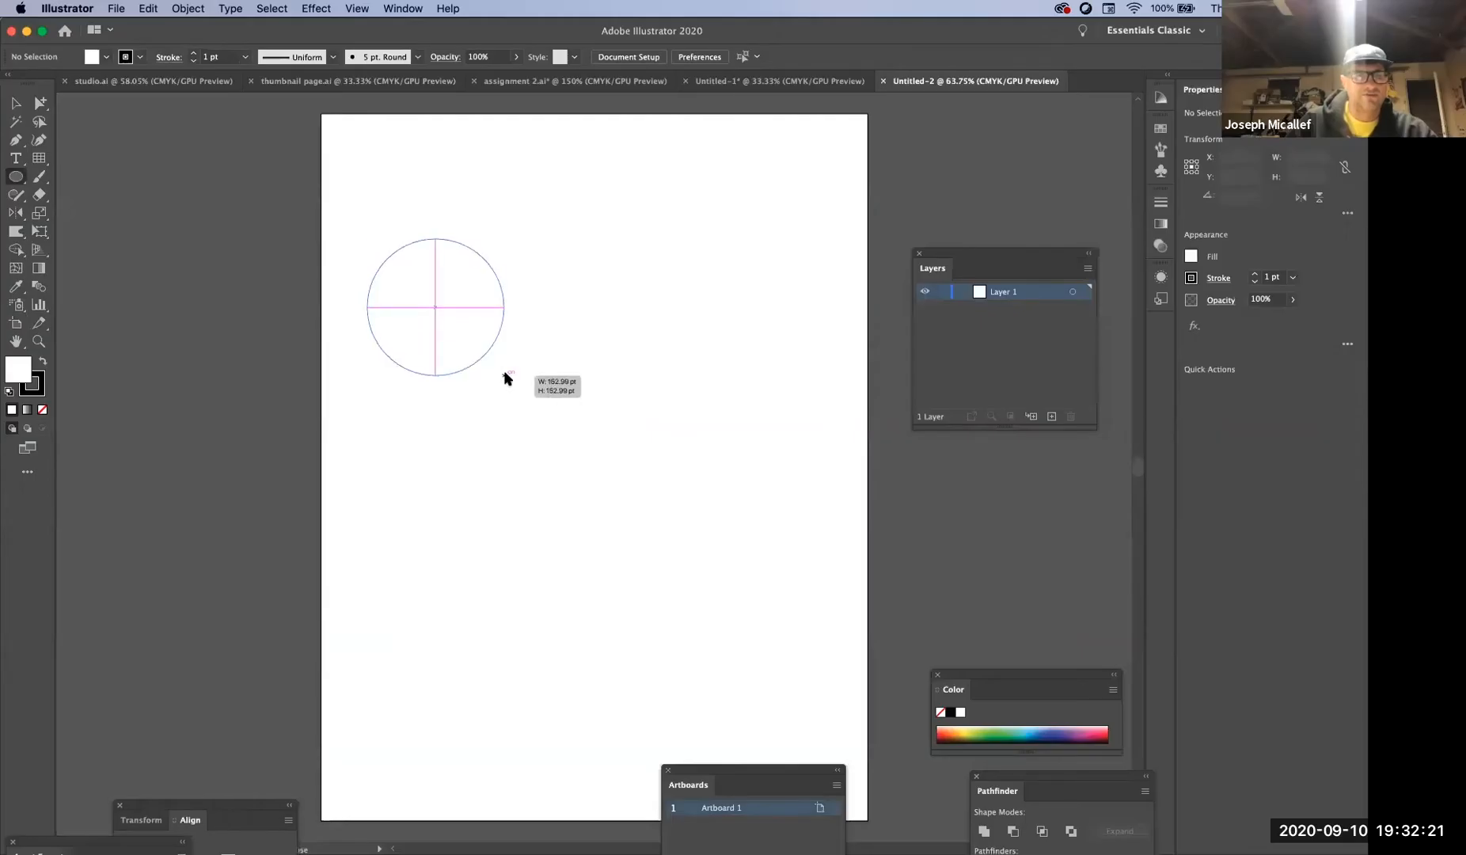
{"action": "left_click_drag", "start_coordinate": [616, 400], "coordinate": [478, 277]}
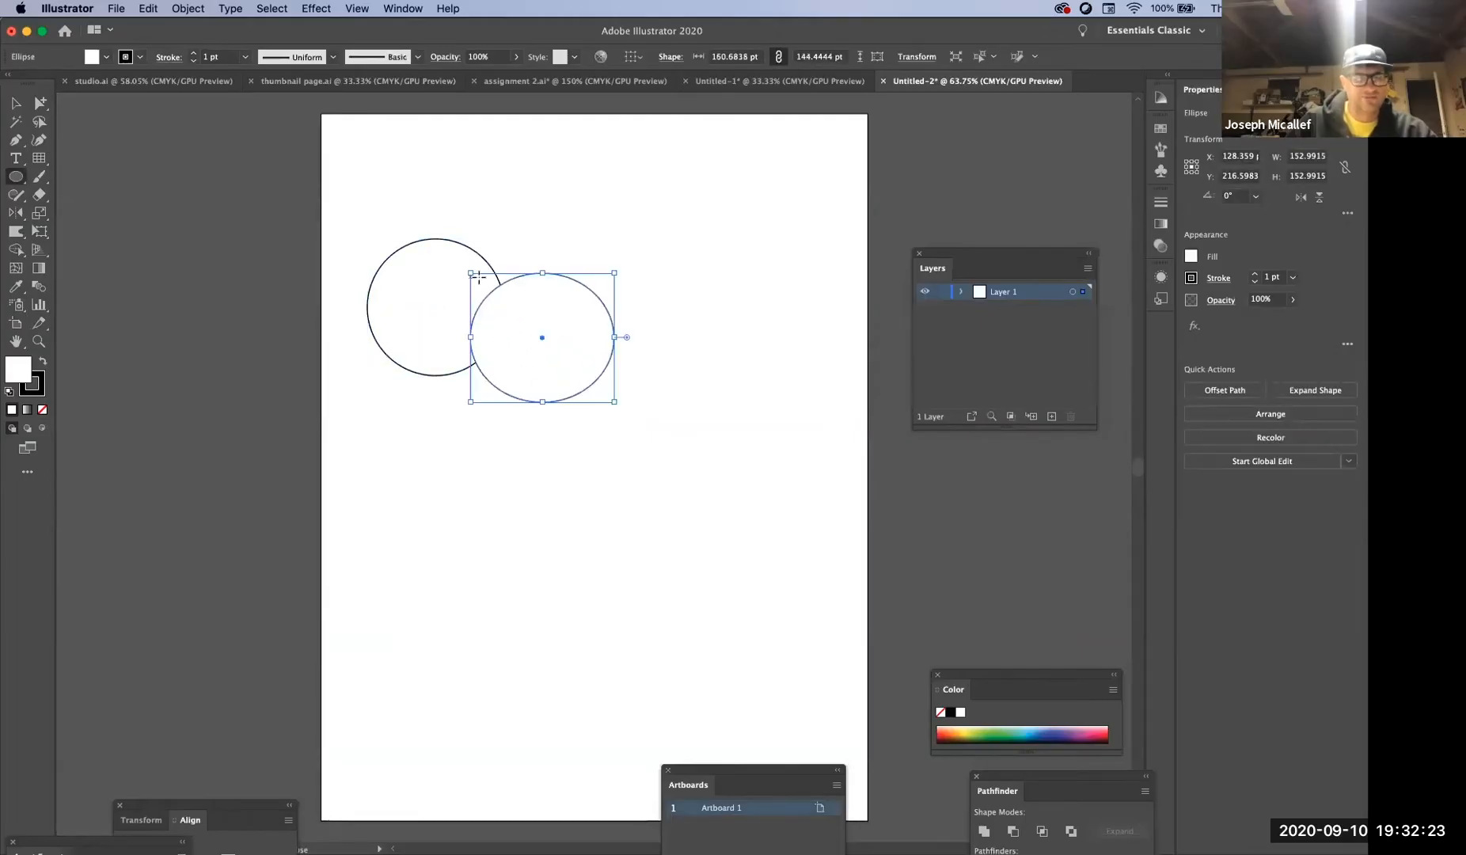
{"action": "left_click_drag", "start_coordinate": [1029, 787], "coordinate": [183, 223]}
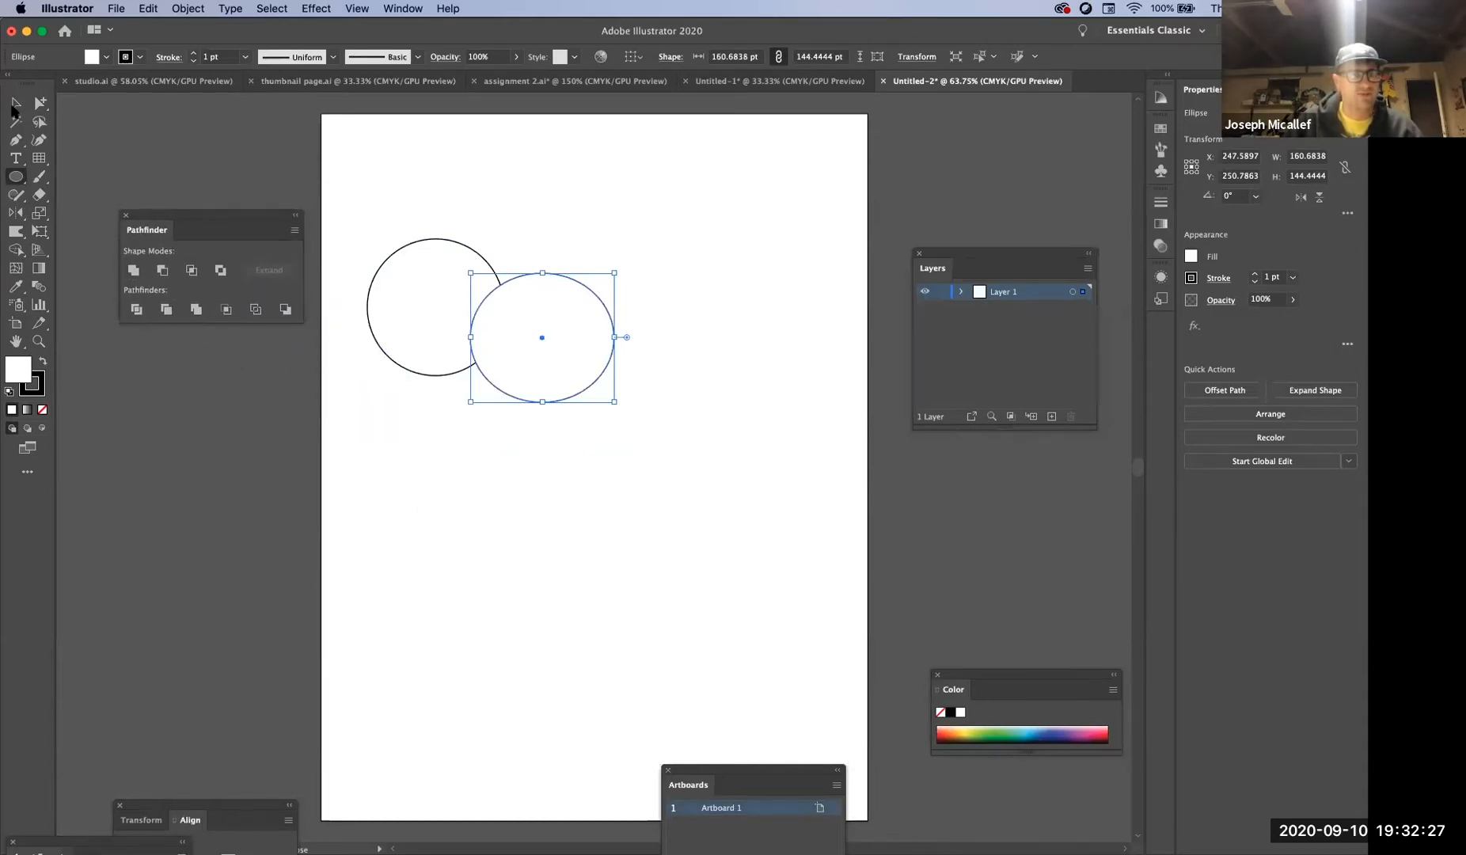
- Unite the circle and the ellipse into one shape, and undo the merge
{"action": "key", "text": "v"}
{"action": "left_click_drag", "start_coordinate": [365, 190], "coordinate": [655, 436]}
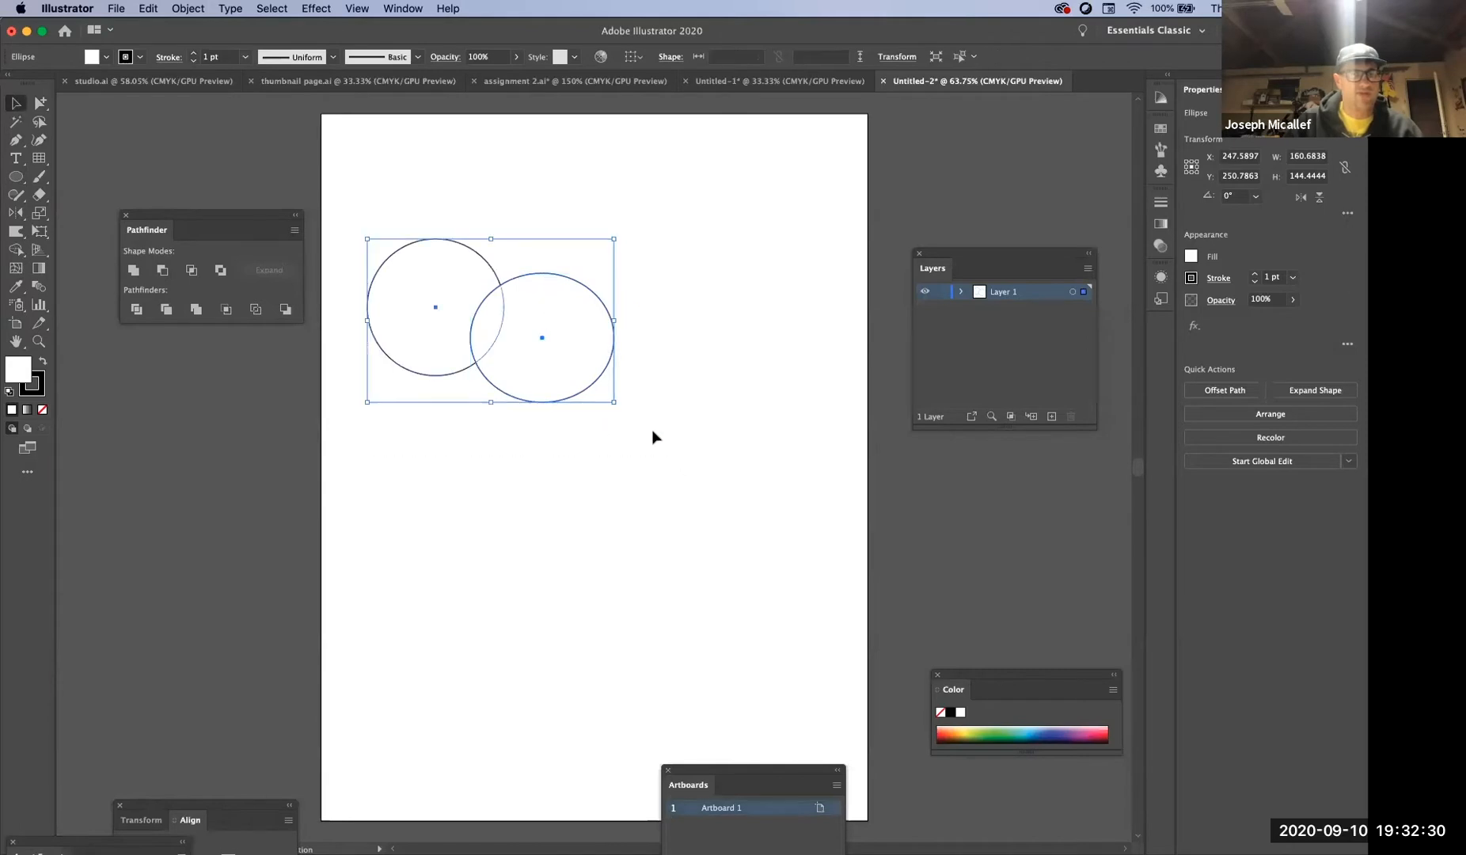
{"action": "left_click", "coordinate": [133, 273]}
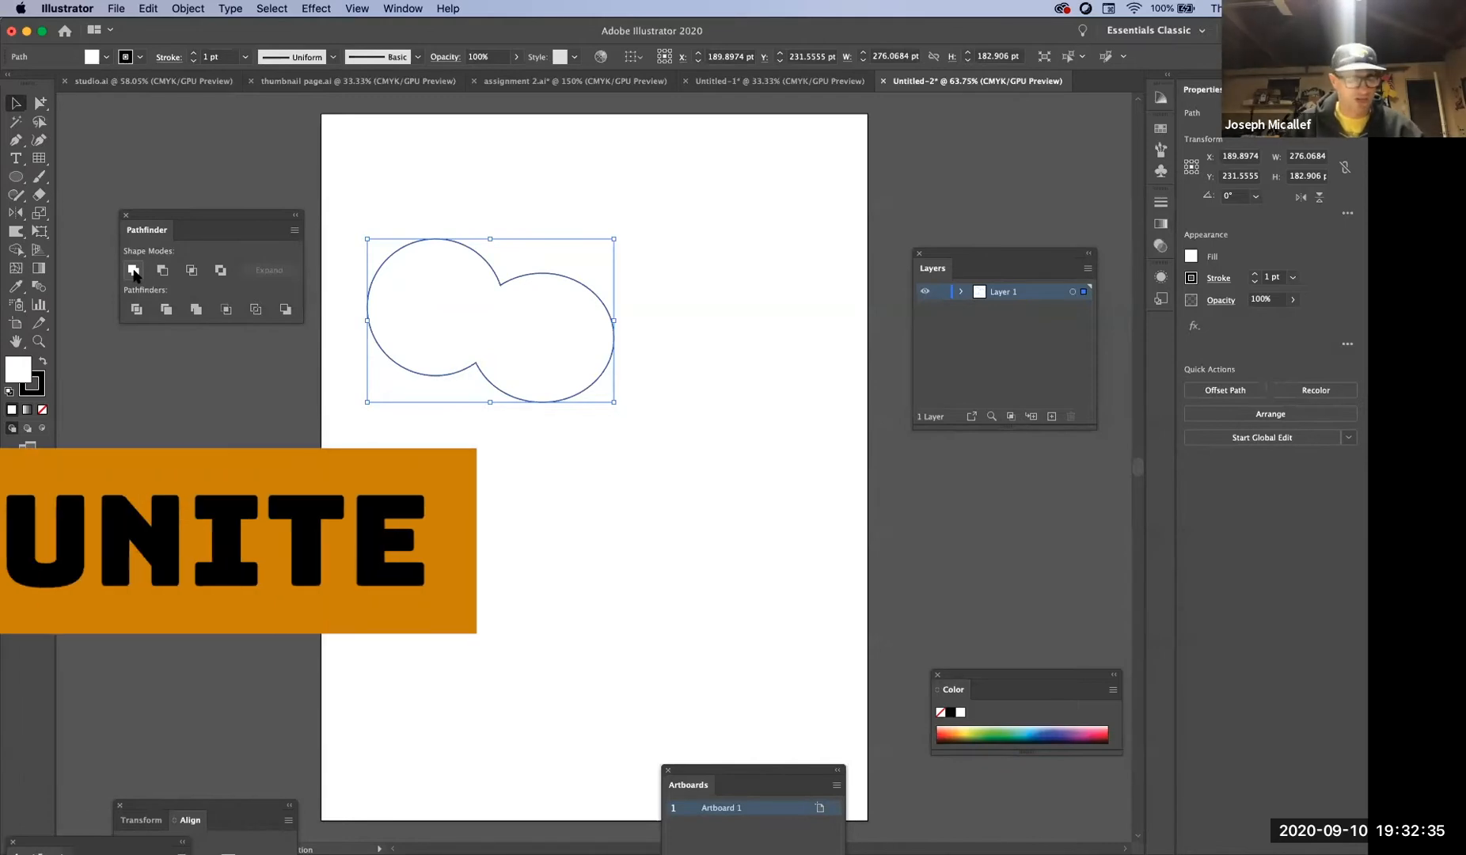
{"action": "left_click", "coordinate": [442, 434]}
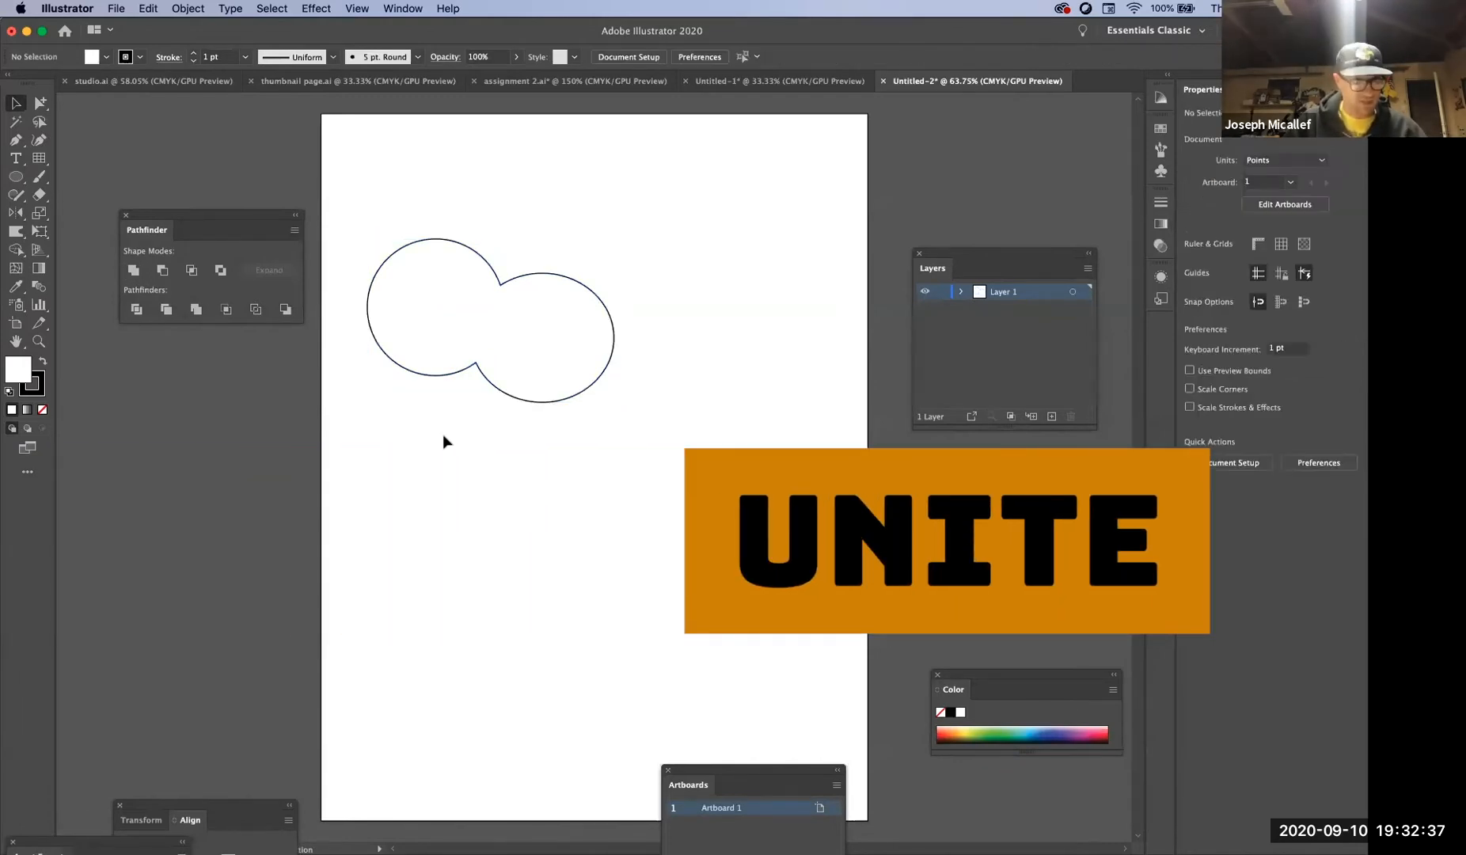
{"action": "key", "text": "super+z"}
- Duplicate the overlapping pair twice, stacking the copies below the original down the page
{"action": "left_click_drag", "start_coordinate": [698, 442], "coordinate": [367, 238]}
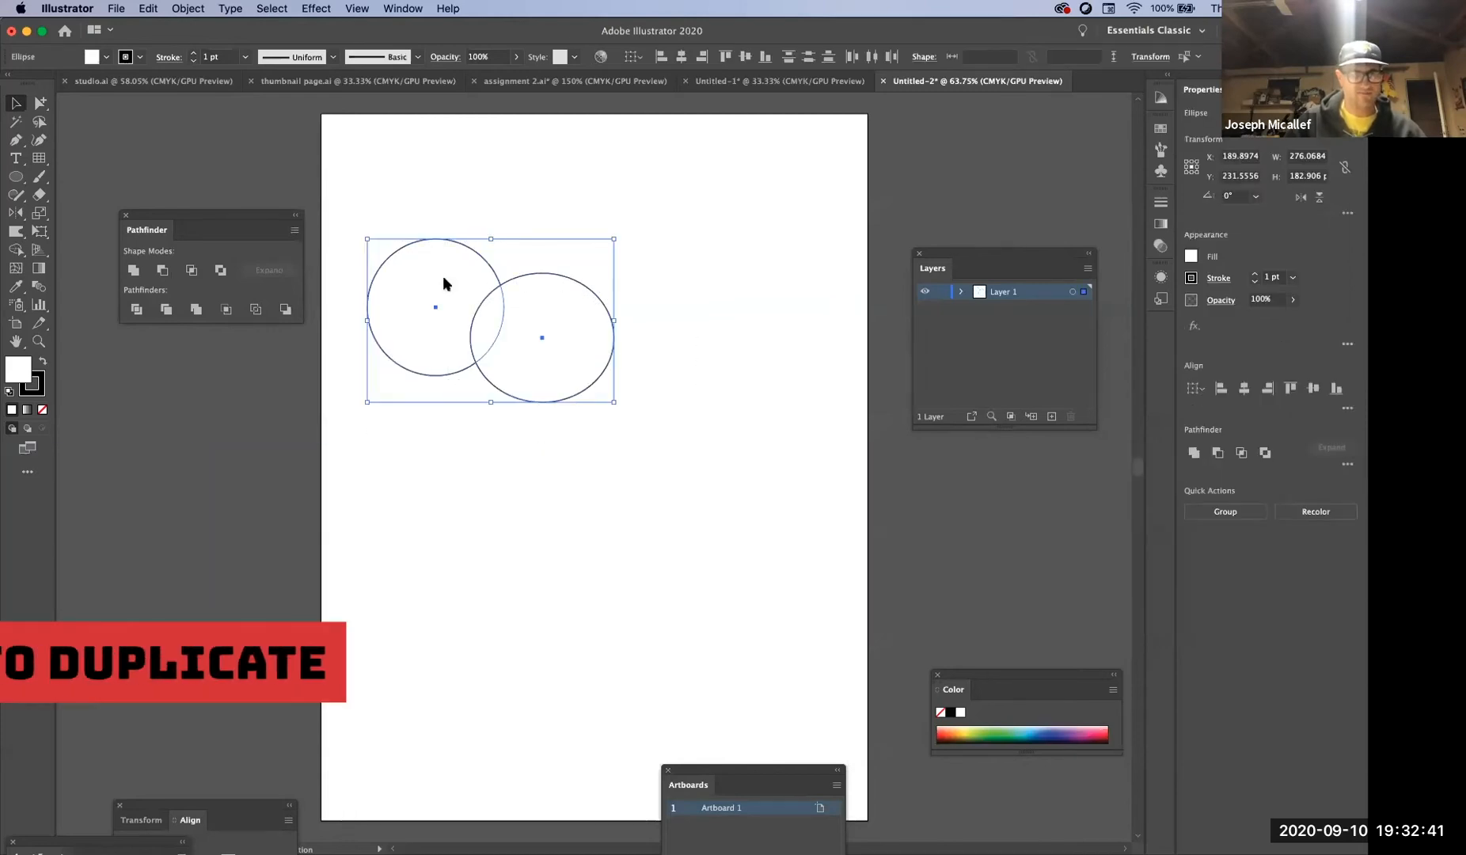
{"action": "left_click_drag", "start_coordinate": [444, 278], "coordinate": [432, 484]}
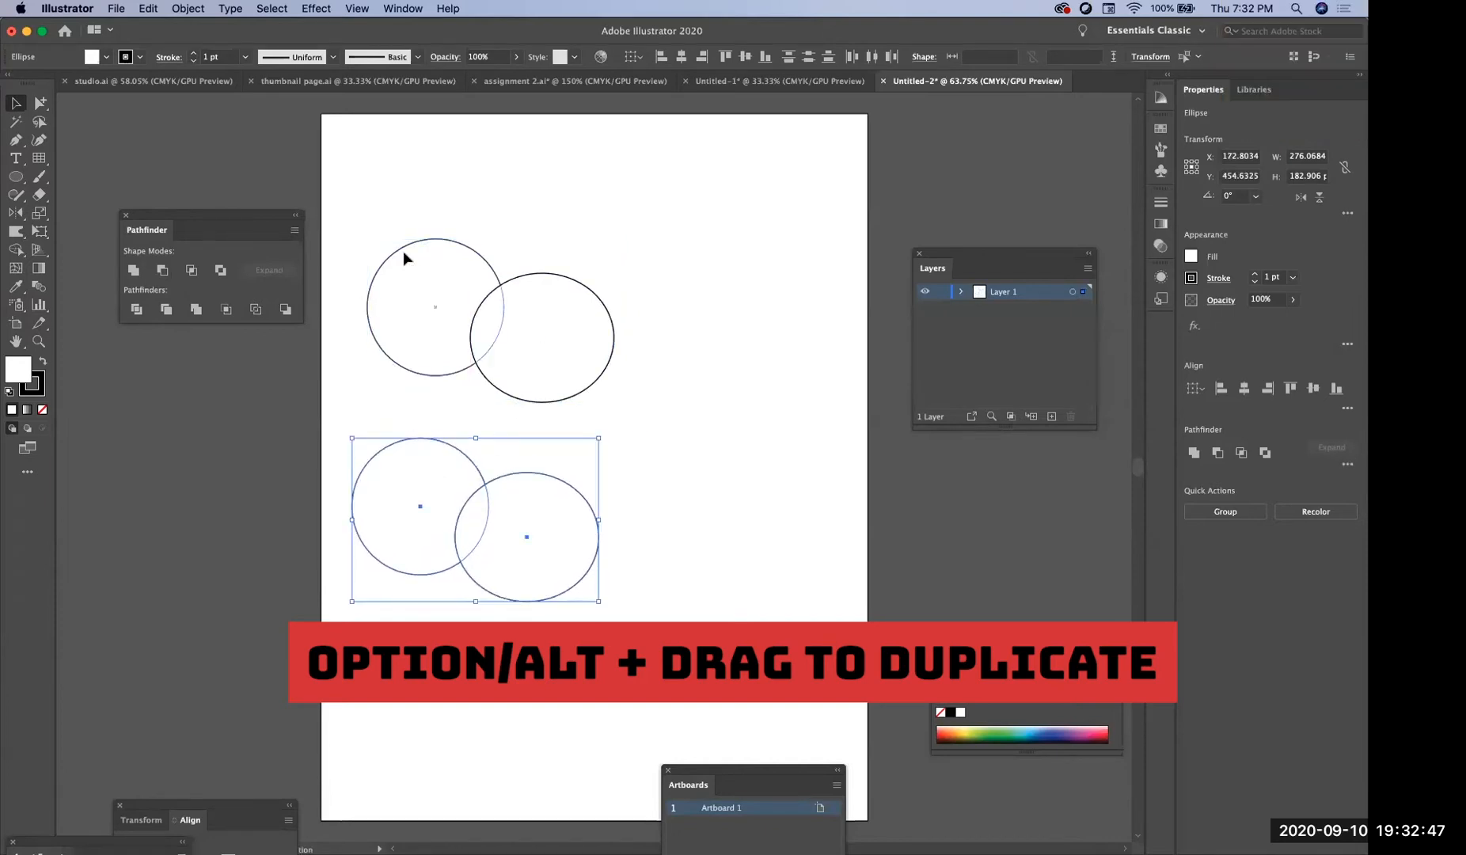
{"action": "key", "text": "a"}
{"action": "key", "text": "v"}
{"action": "left_click_drag", "start_coordinate": [441, 508], "coordinate": [427, 712]}
- Unite the top pair of overlapping shapes into a single outline
{"action": "left_click_drag", "start_coordinate": [222, 218], "coordinate": [722, 190]}
{"action": "left_click_drag", "start_coordinate": [360, 202], "coordinate": [633, 431]}
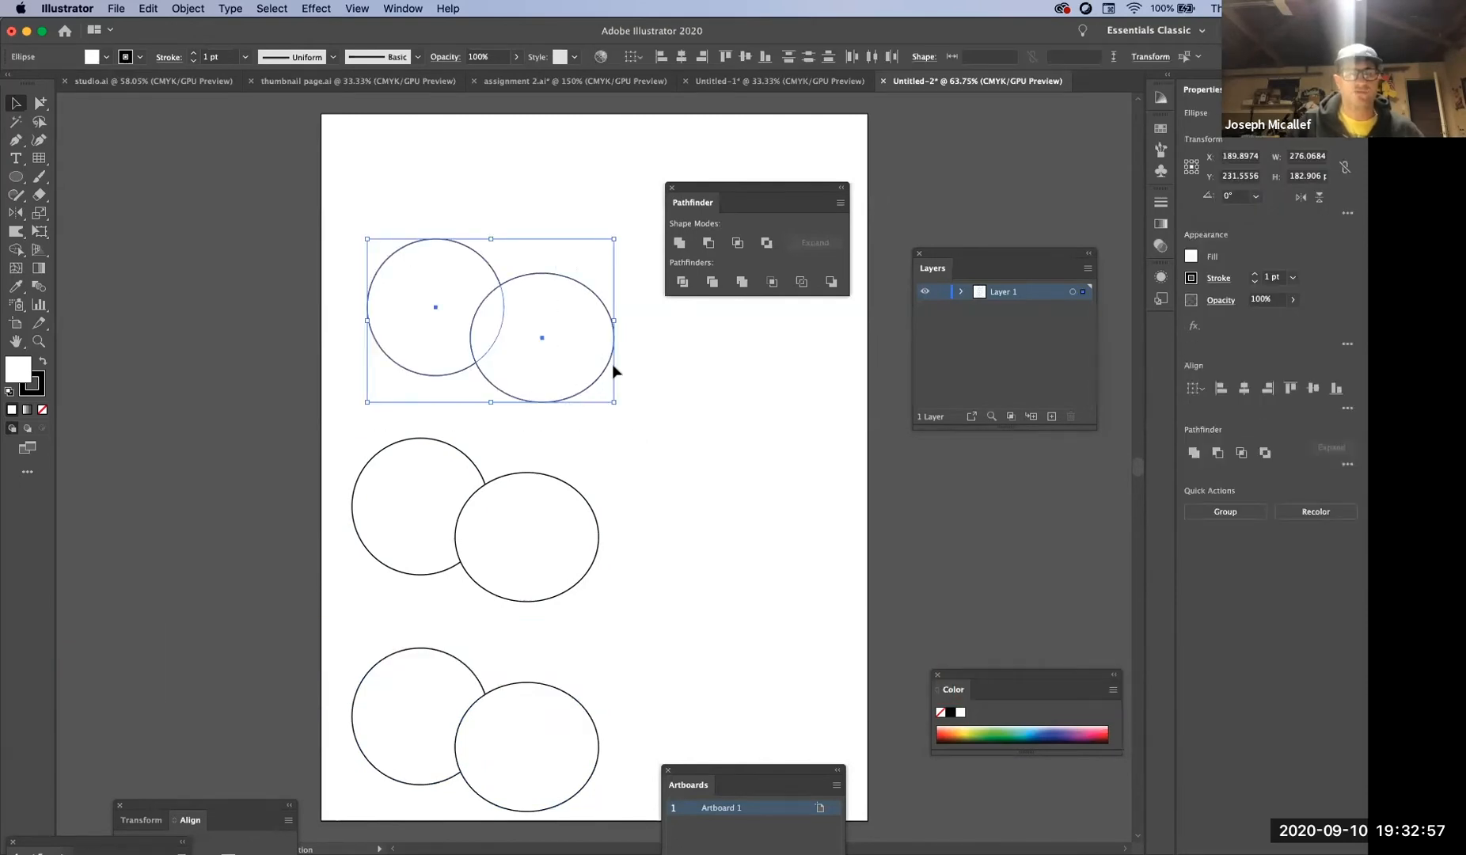
{"action": "left_click", "coordinate": [679, 243]}
{"action": "left_click", "coordinate": [556, 215]}
- Apply Minus Front to the middle pair so the ellipse cuts into the circle
{"action": "left_click_drag", "start_coordinate": [333, 412], "coordinate": [600, 601]}
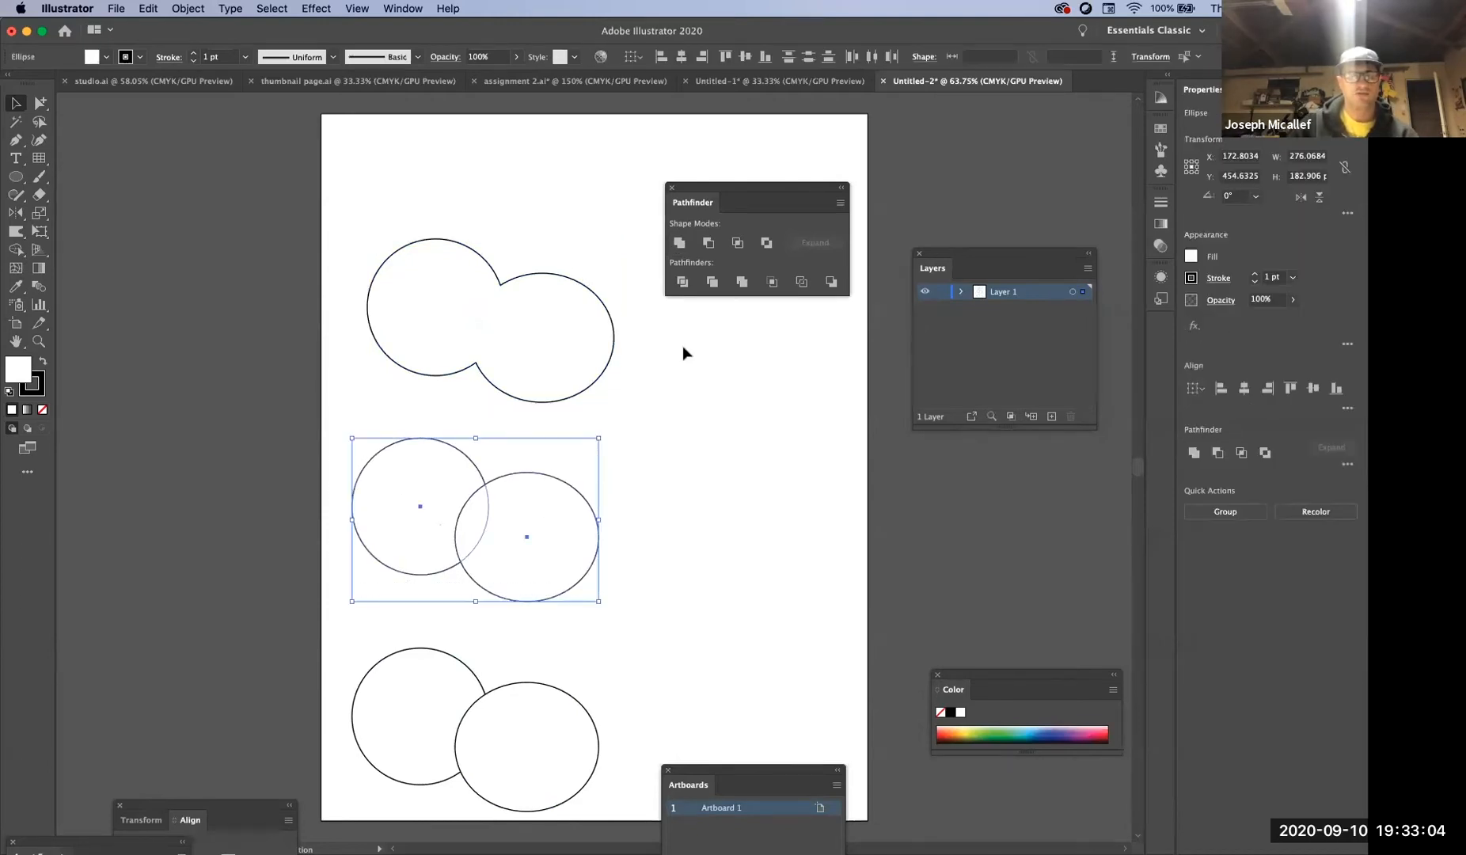
{"action": "left_click", "coordinate": [710, 244]}
{"action": "left_click", "coordinate": [507, 548]}
- Duplicate the bottom pair twice, placing both copies one above the other in the right half of the page
{"action": "left_click_drag", "start_coordinate": [334, 625], "coordinate": [600, 787]}
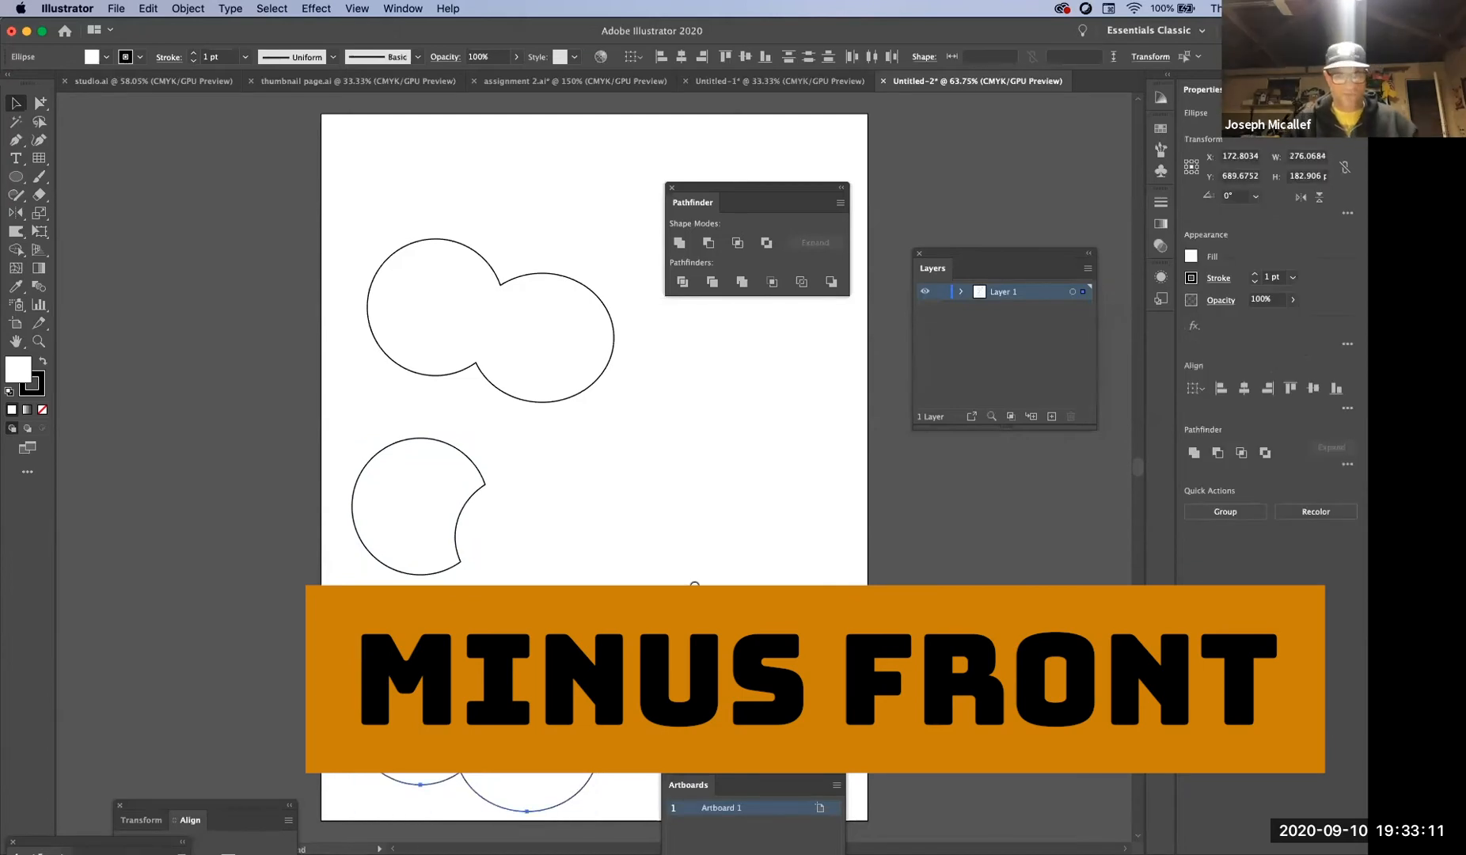
{"action": "key", "text": "ctrl+minus"}
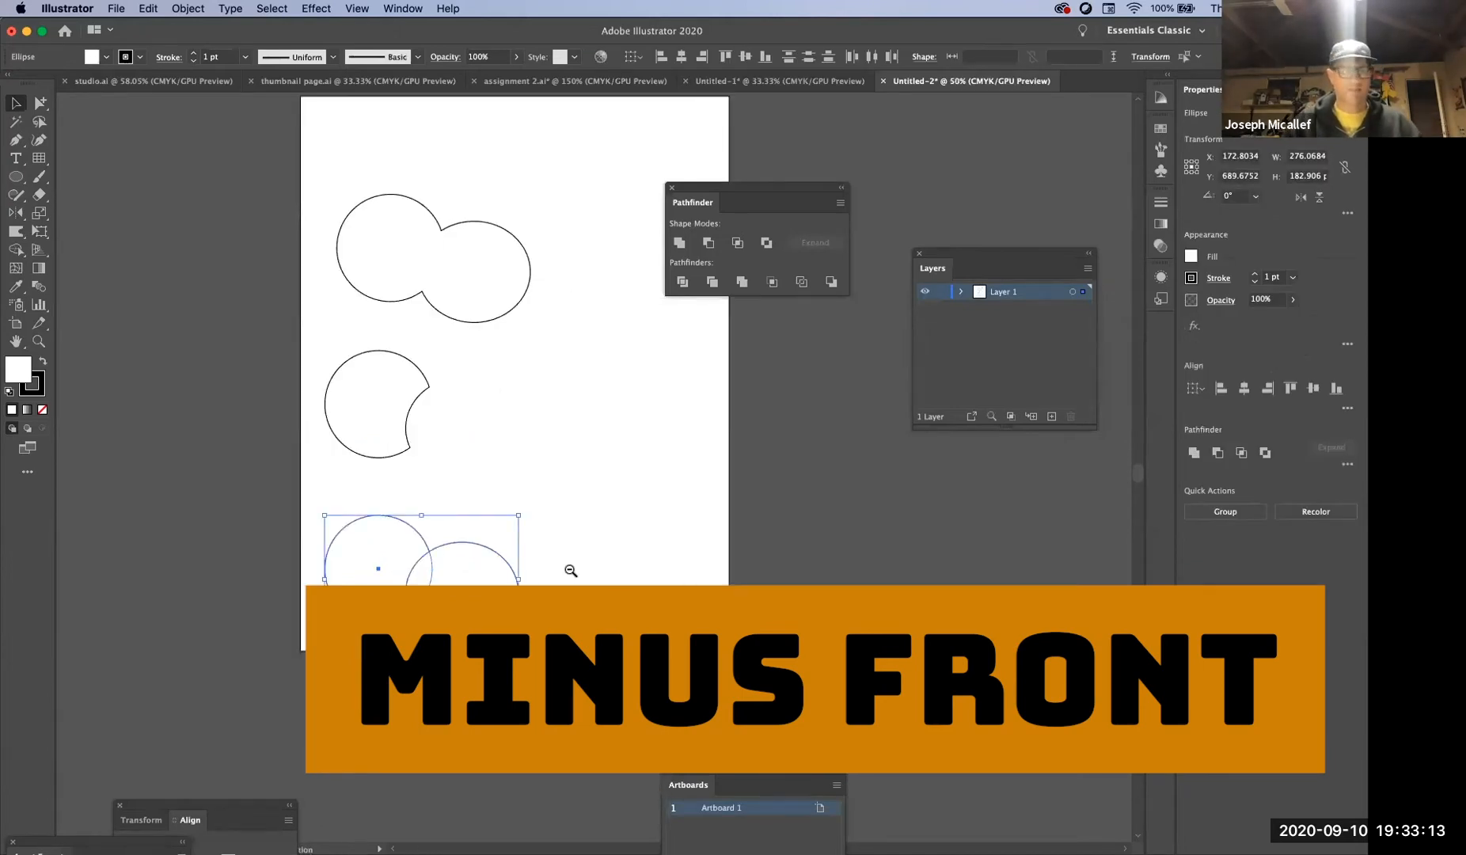
{"action": "key", "text": "ctrl+minus"}
{"action": "left_click_drag", "start_coordinate": [547, 487], "coordinate": [481, 392]}
- Intersect the upper of the two right-hand pairs, keeping only the overlapping area
{"action": "left_click", "coordinate": [511, 392], "text": "super"}
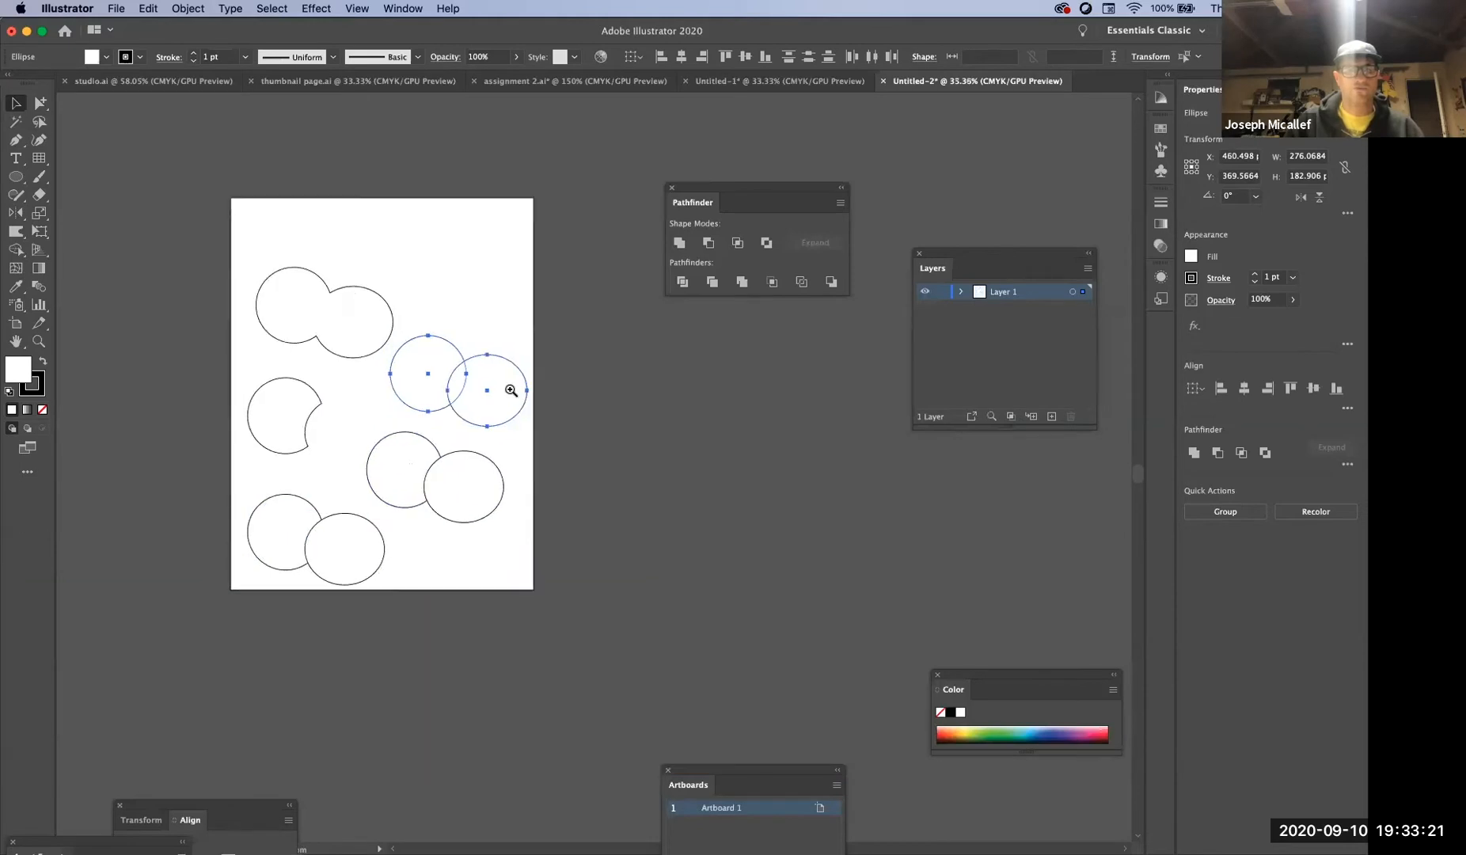
{"action": "left_click", "coordinate": [509, 390], "text": "super"}
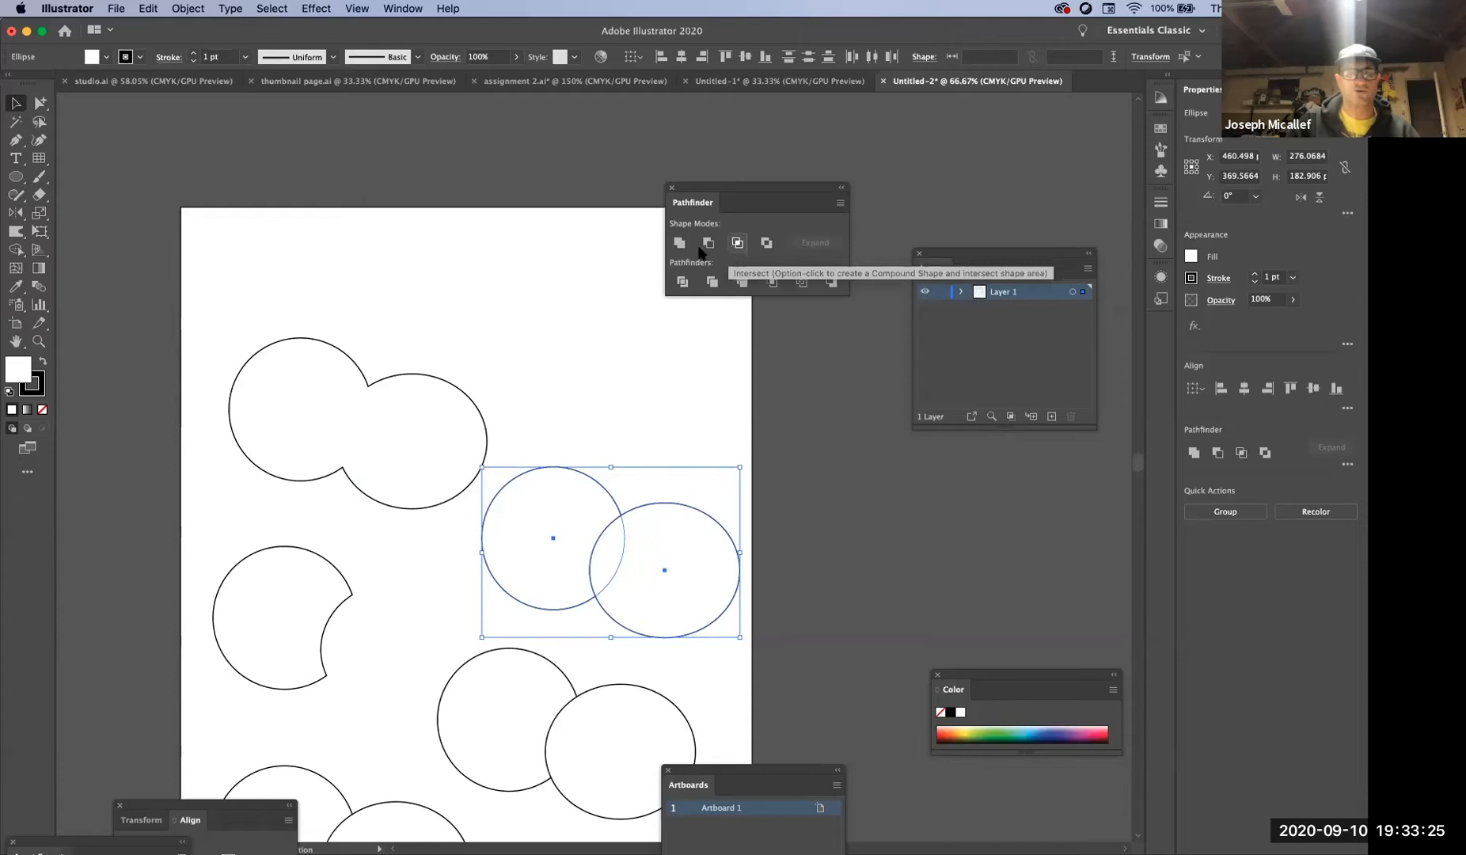
{"action": "left_click_drag", "start_coordinate": [756, 190], "coordinate": [610, 251]}
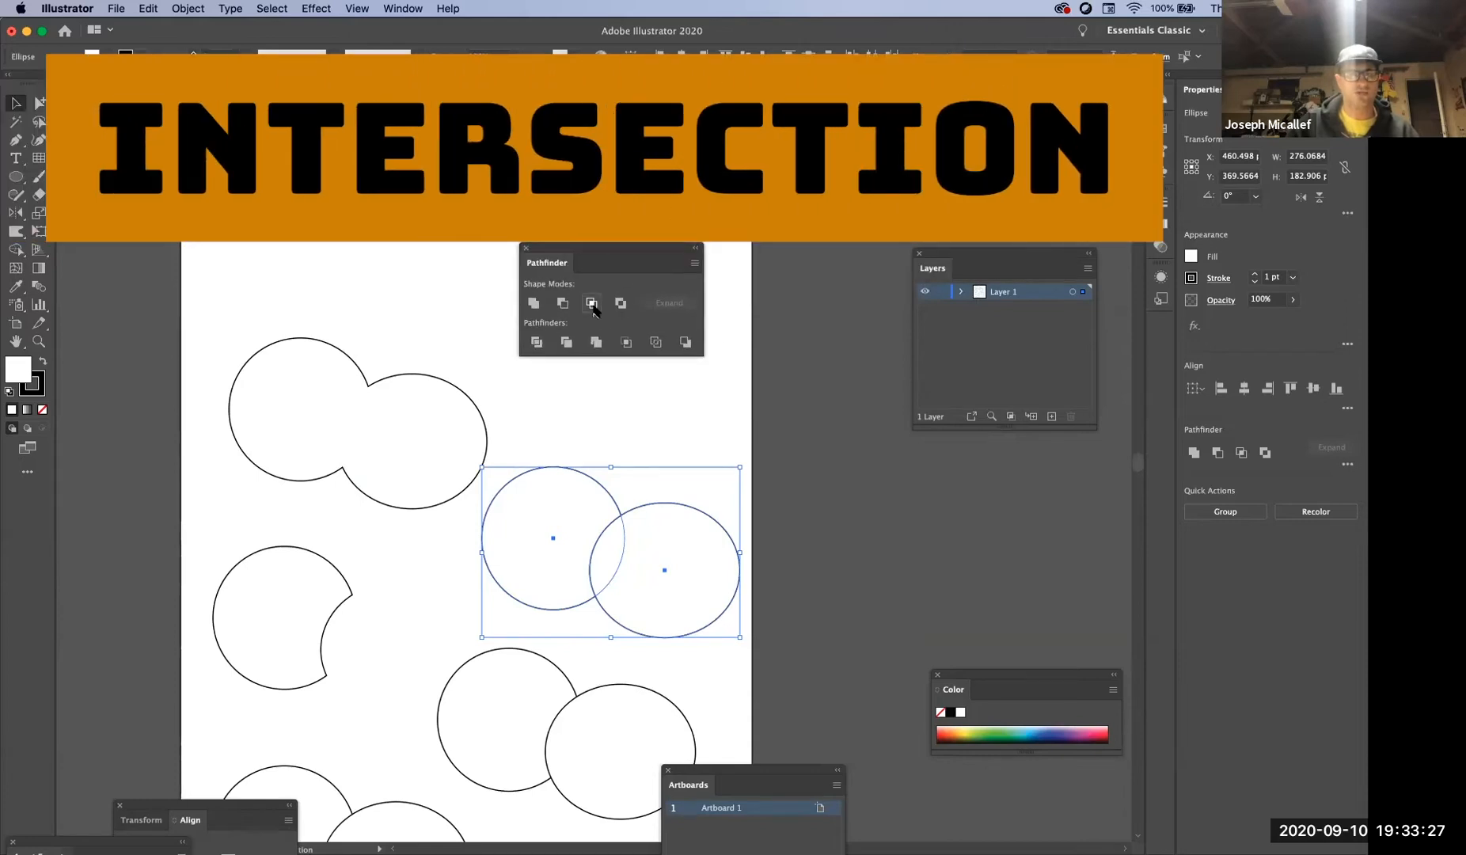
{"action": "left_click", "coordinate": [592, 305]}
{"action": "left_click", "coordinate": [396, 691]}
- Apply Exclude to the lower right-hand pair, knocking out the area where the shapes overlap
{"action": "left_click_drag", "start_coordinate": [558, 763], "coordinate": [618, 759]}
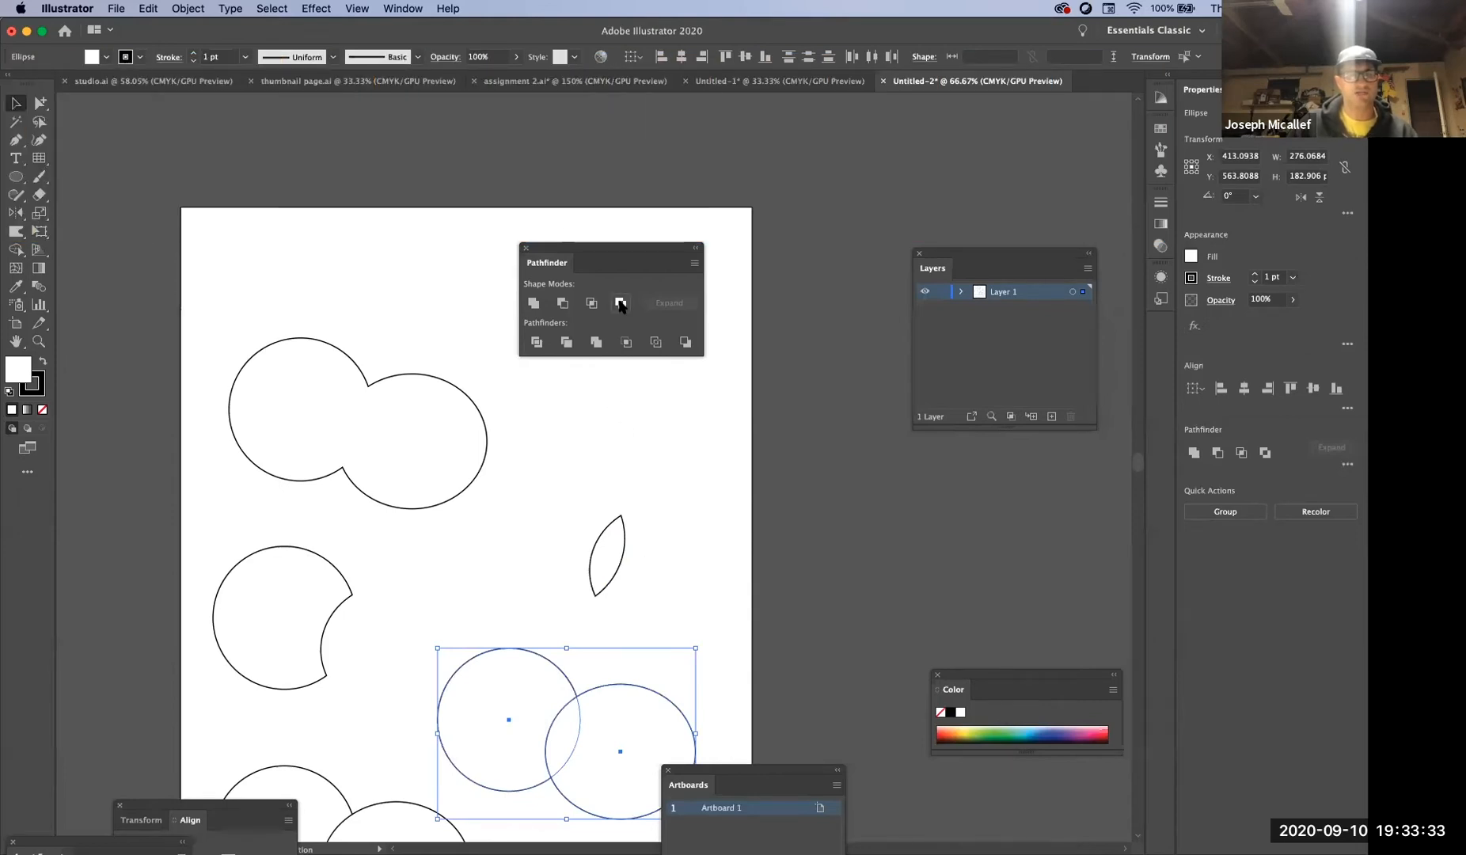
{"action": "left_click", "coordinate": [620, 304]}
{"action": "left_click", "coordinate": [482, 565]}
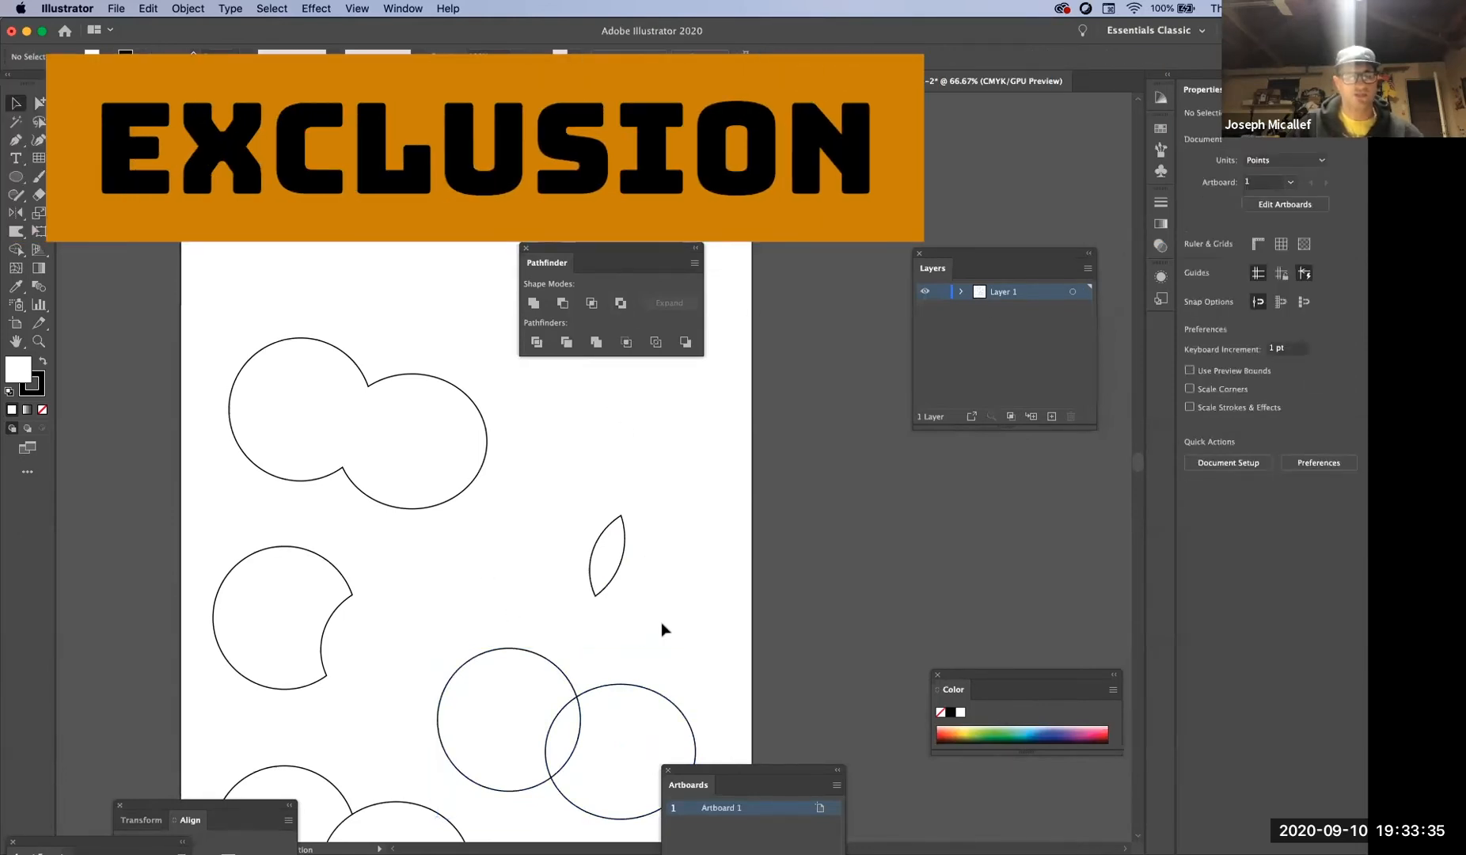
- Fill the excluded pair in the right half of the page with green
{"action": "left_click_drag", "start_coordinate": [684, 617], "coordinate": [703, 459]}
{"action": "left_click_drag", "start_coordinate": [738, 650], "coordinate": [536, 530]}
{"action": "left_click", "coordinate": [992, 730]}
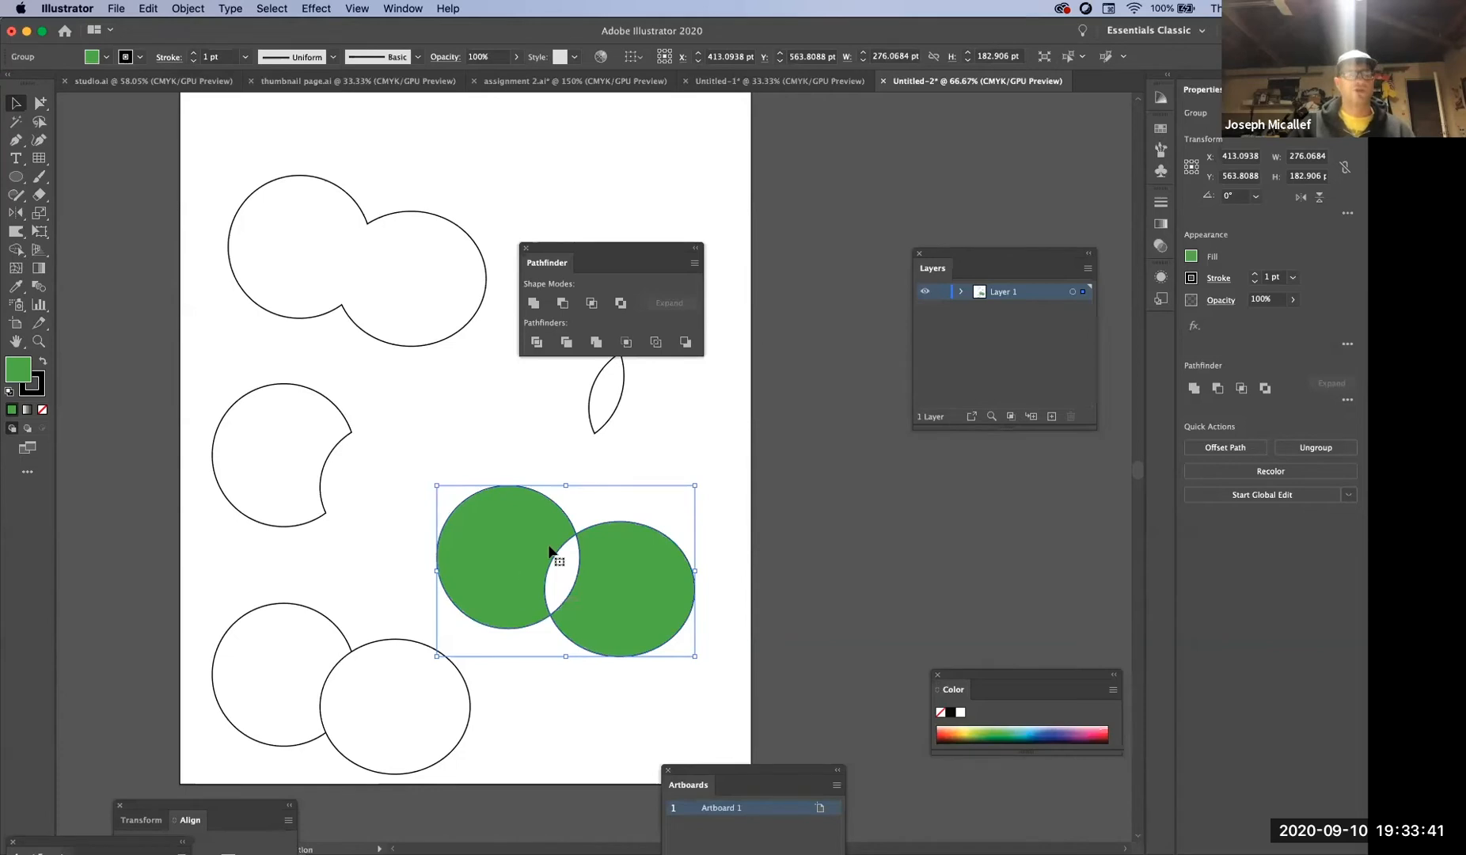
{"action": "left_click", "coordinate": [560, 733]}
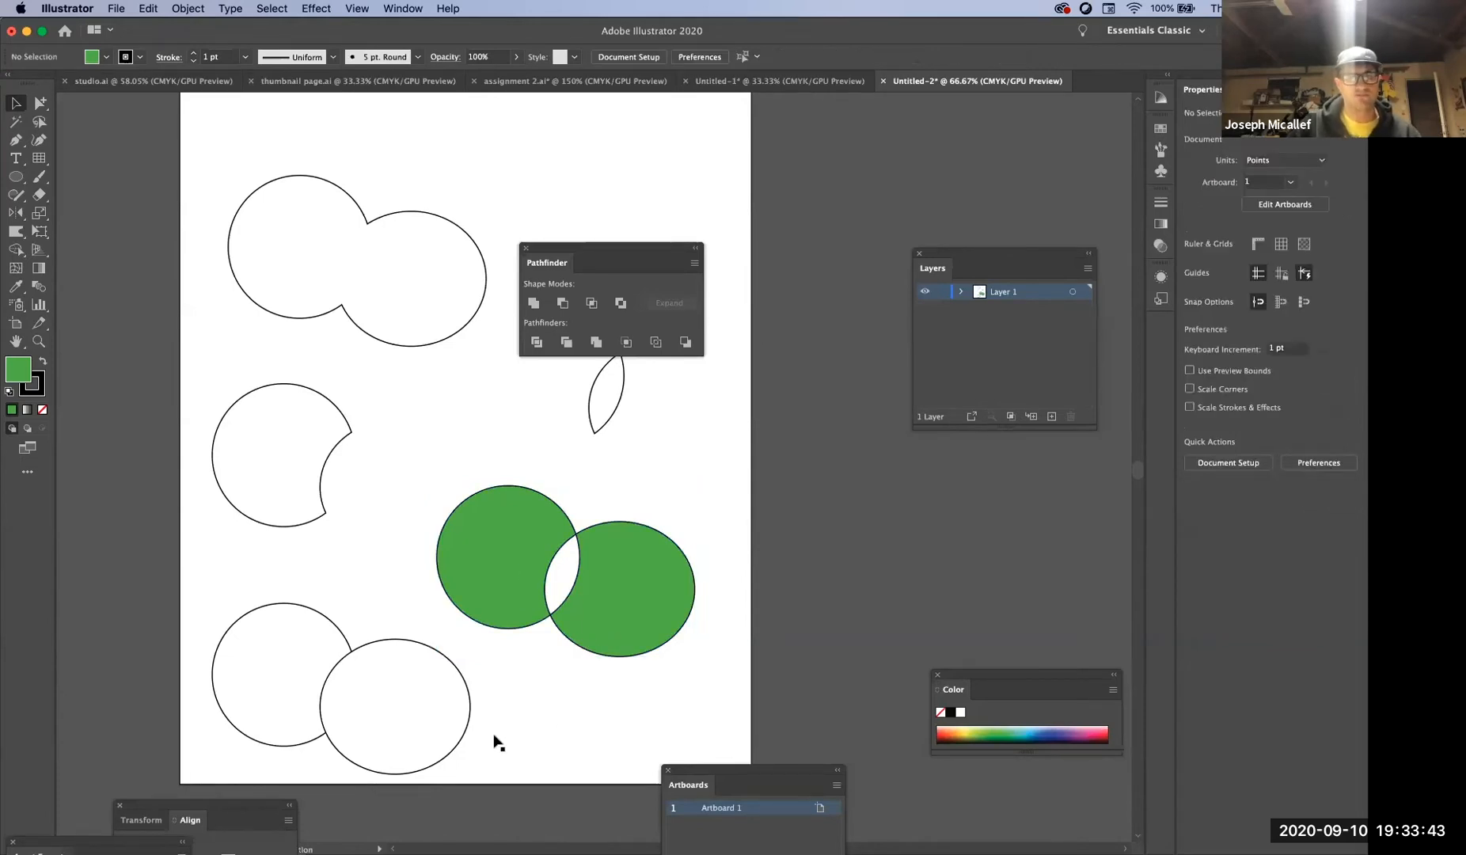
- Divide the bottom-left pair of shapes into separate pieces along their overlapping edges
{"action": "left_click_drag", "start_coordinate": [407, 728], "coordinate": [408, 729]}
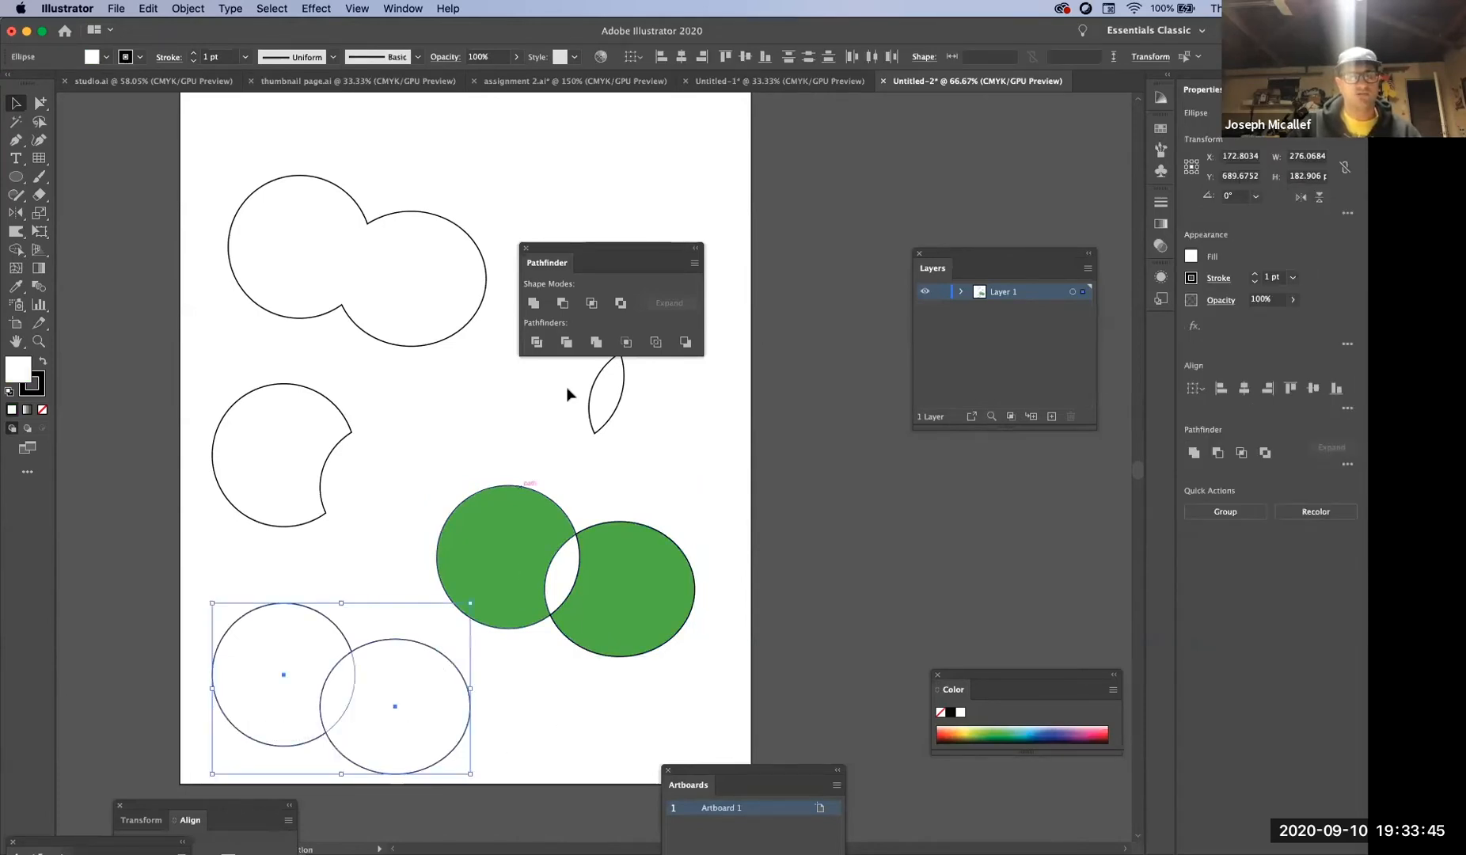
{"action": "left_click", "coordinate": [535, 344]}
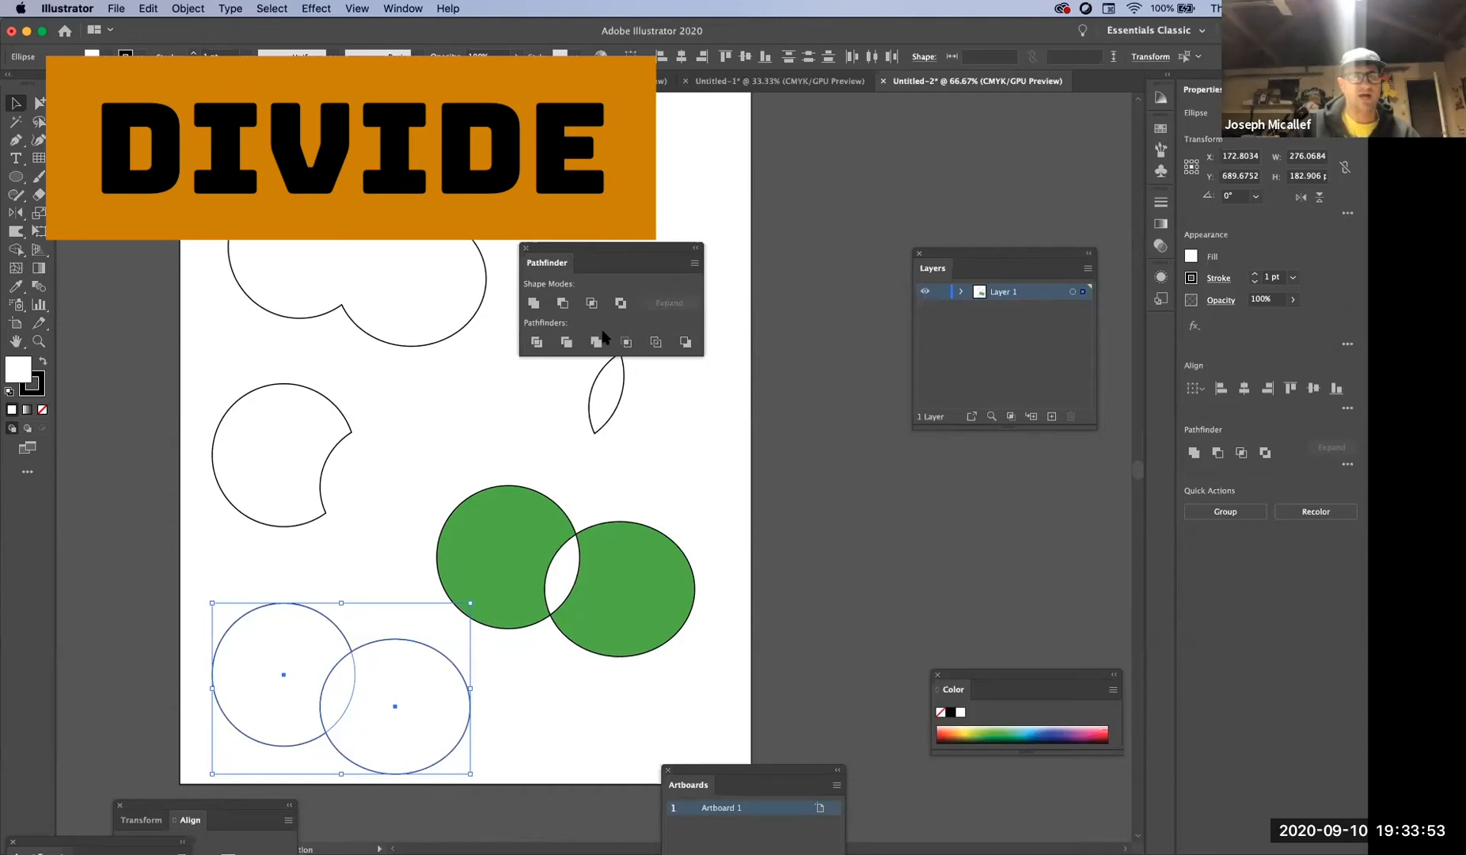
{"action": "left_click", "coordinate": [536, 342]}
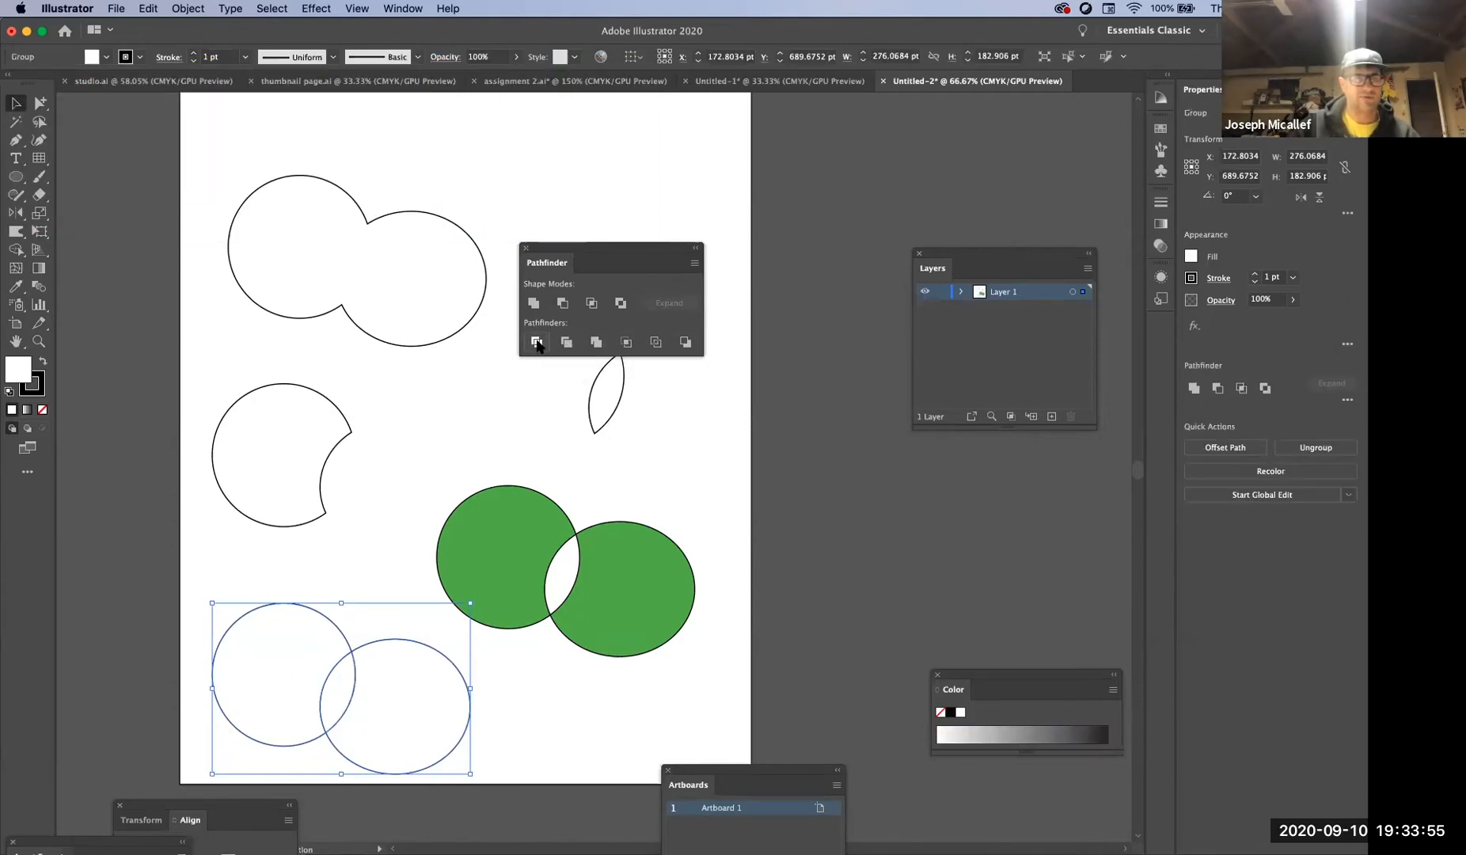
{"action": "left_click", "coordinate": [351, 548]}
- Pull the divided bottom-left shapes apart so the circle, overlap sliver and ellipse pieces sit separately
{"action": "left_click", "coordinate": [304, 613]}
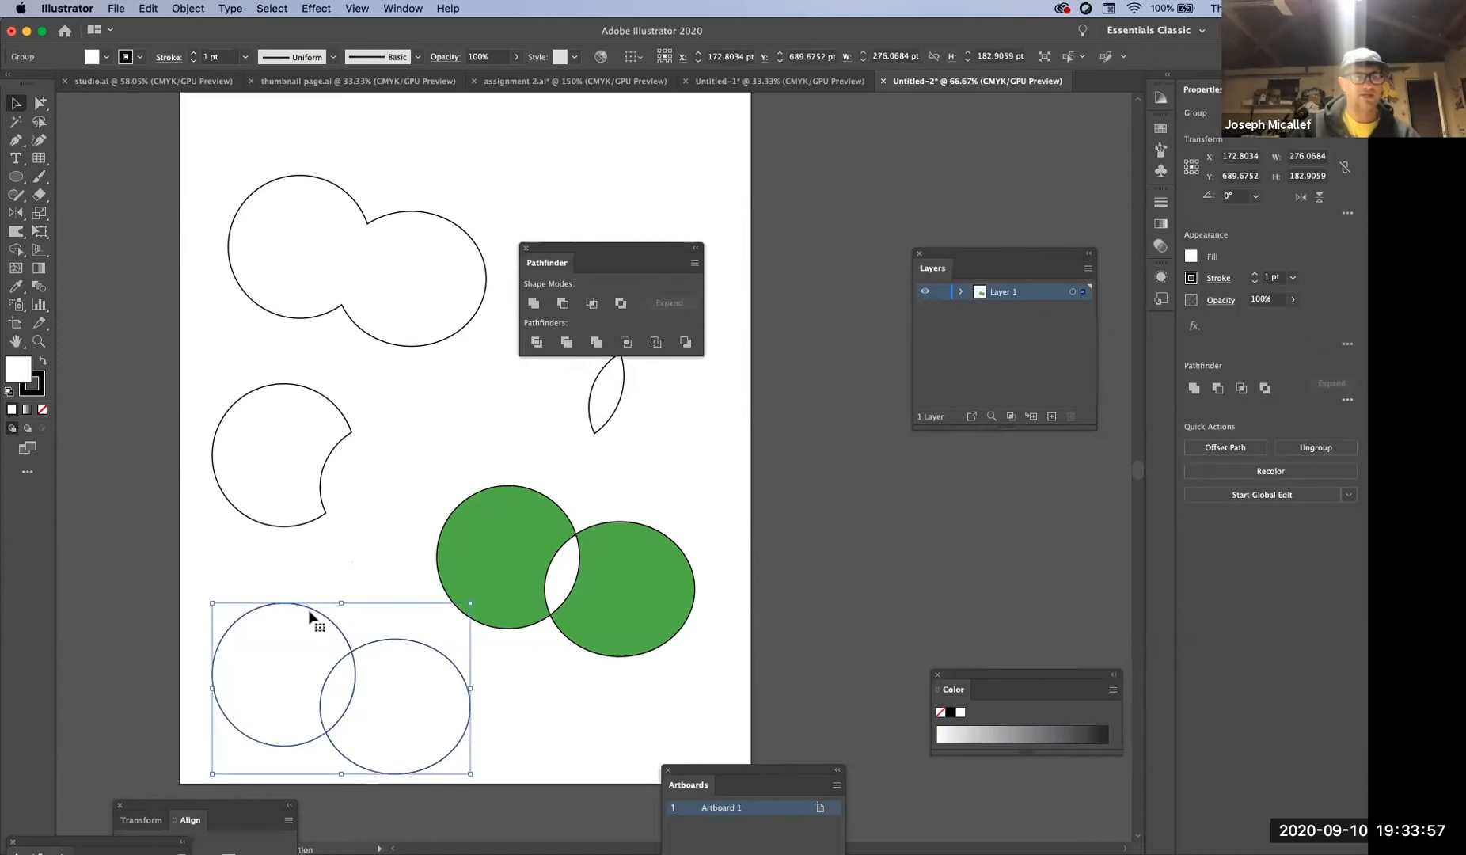
{"action": "key", "text": "a"}
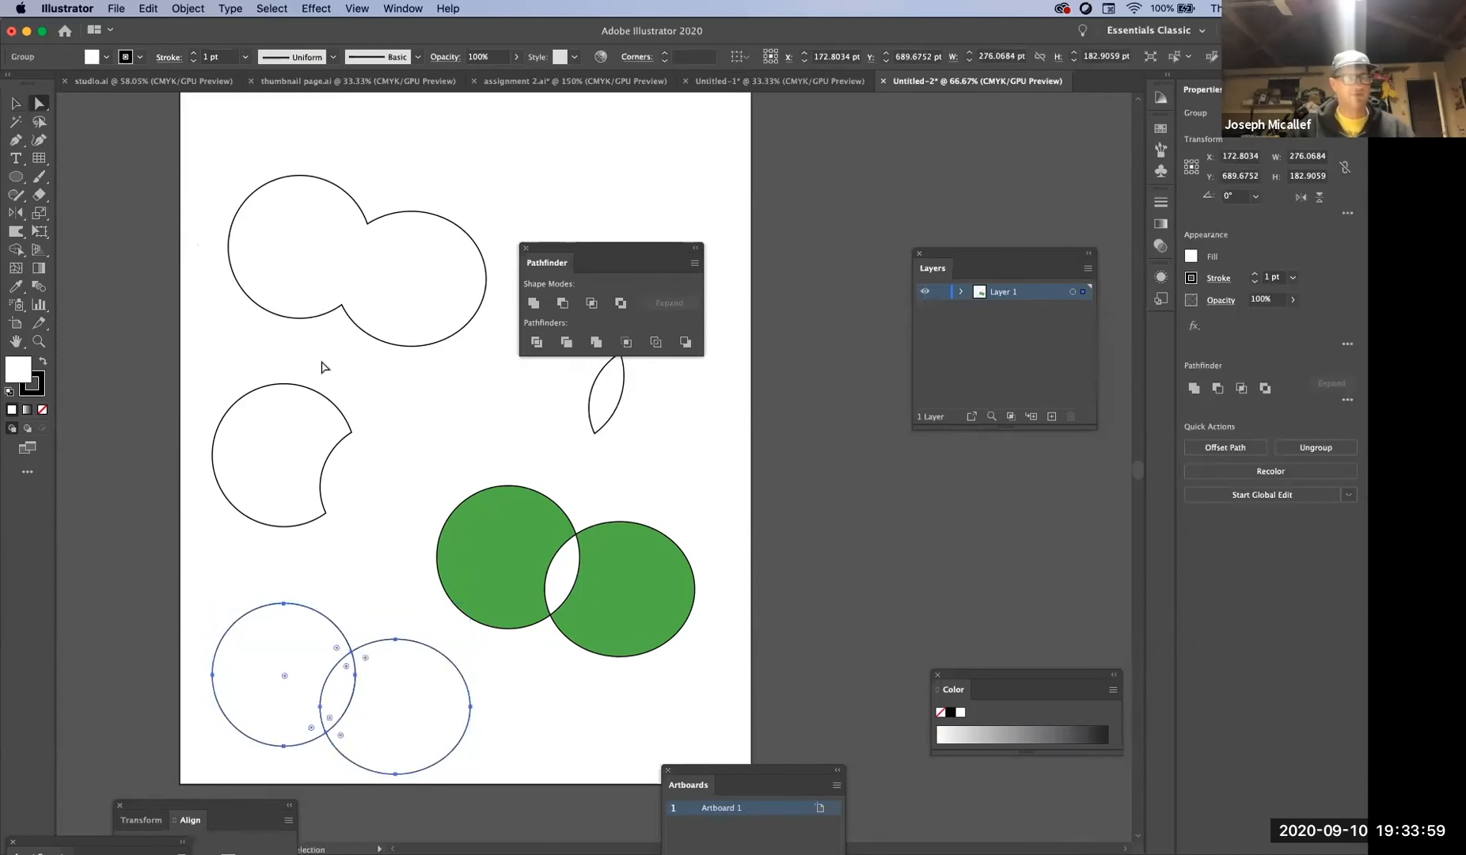
{"action": "mouse_move", "coordinate": [297, 638]}
{"action": "left_mouse_down"}
{"action": "mouse_move", "coordinate": [265, 612]}
{"action": "mouse_move", "coordinate": [288, 639]}
{"action": "left_mouse_up"}
{"action": "left_click_drag", "start_coordinate": [387, 688], "coordinate": [488, 610]}
{"action": "left_click", "coordinate": [554, 727]}
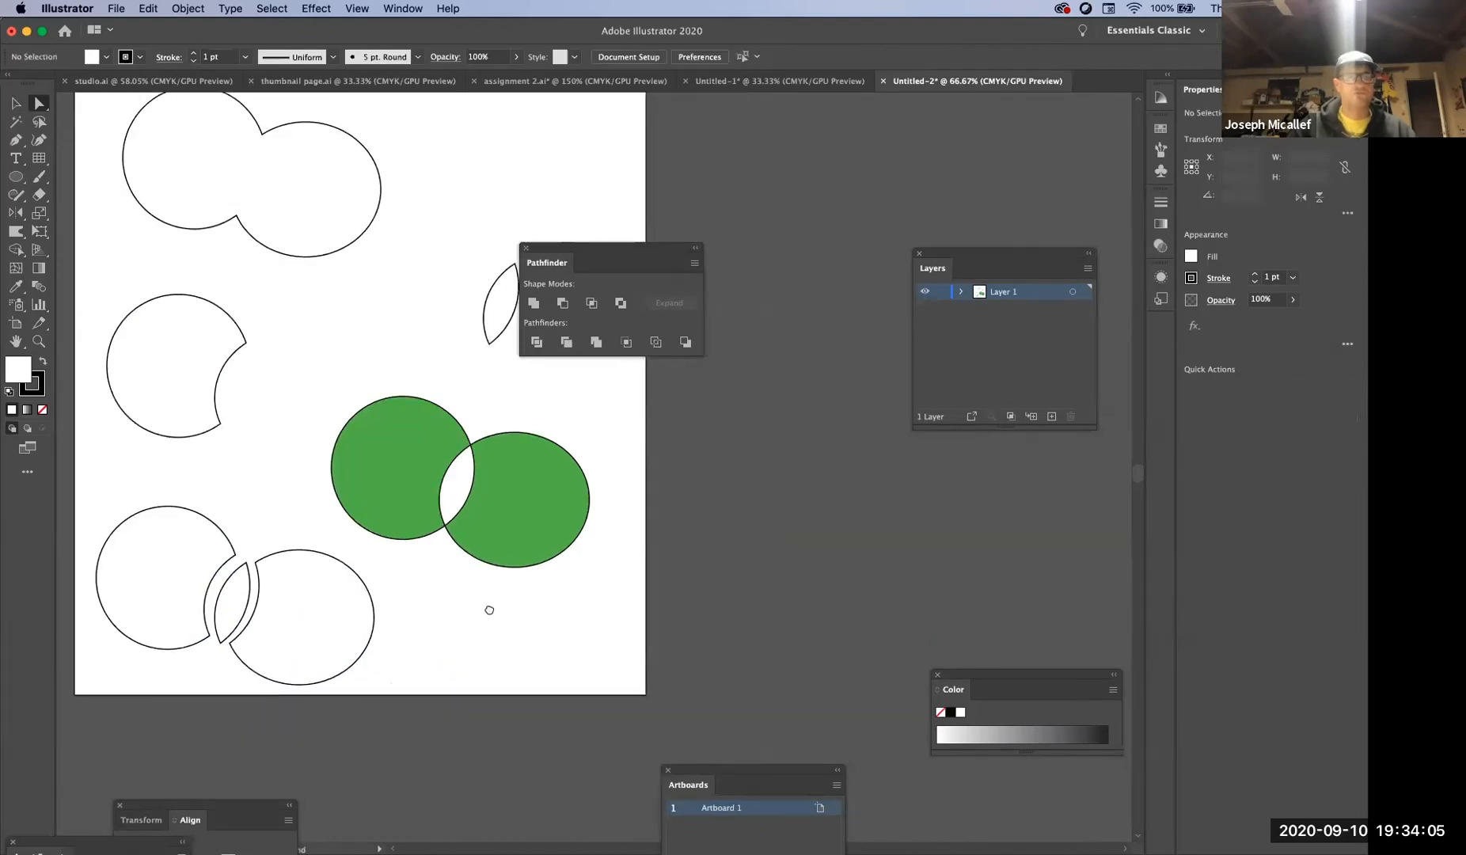
- Scale all the artwork down to about 291 by 353 pt within the upper-left part of the page
{"action": "left_click", "coordinate": [533, 612], "text": "alt+super"}
{"action": "left_click_drag", "start_coordinate": [605, 551], "coordinate": [458, 727]}
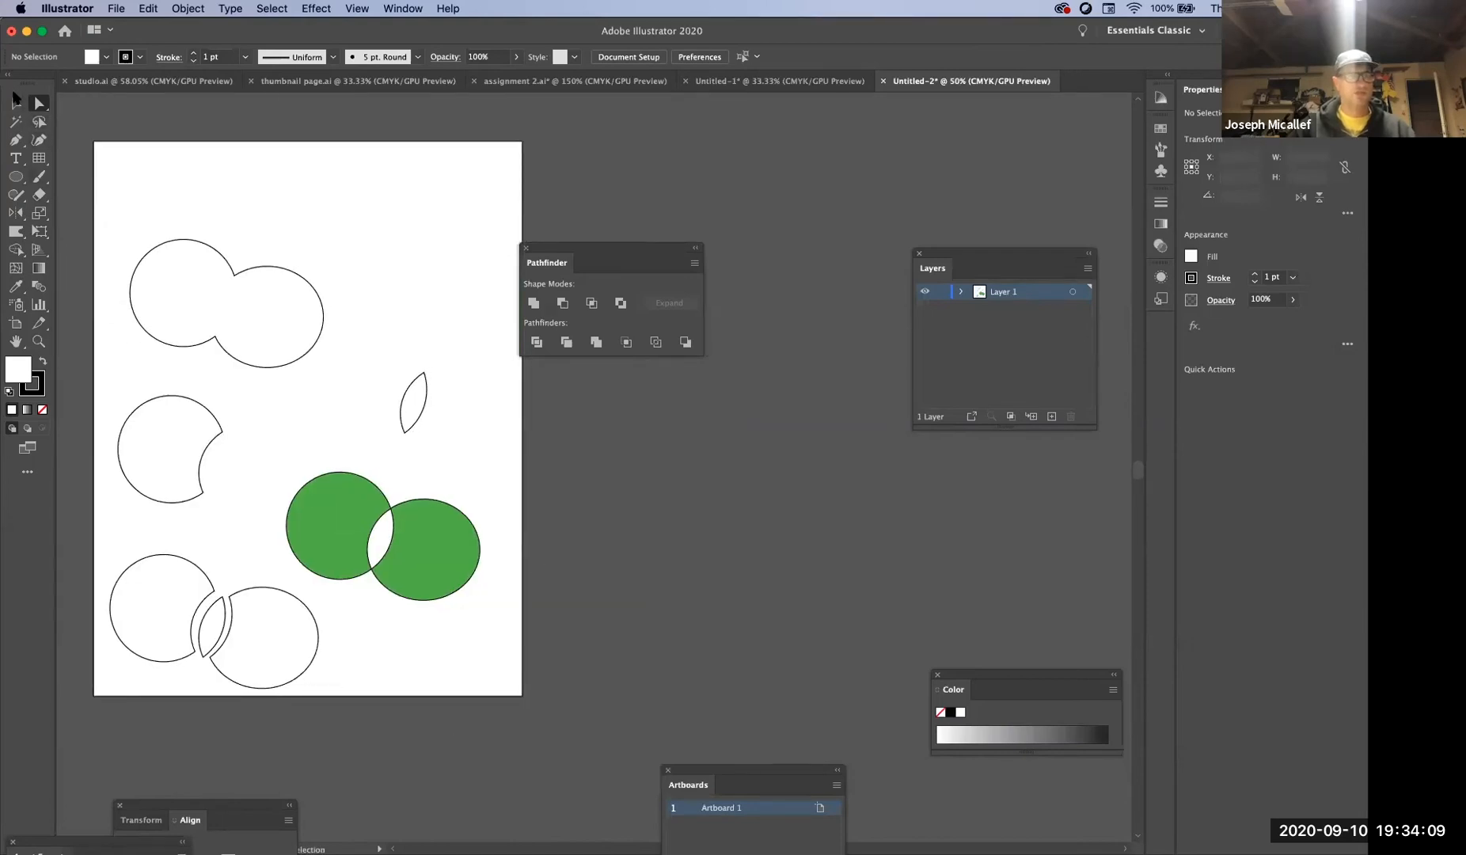
{"action": "left_click", "coordinate": [16, 101]}
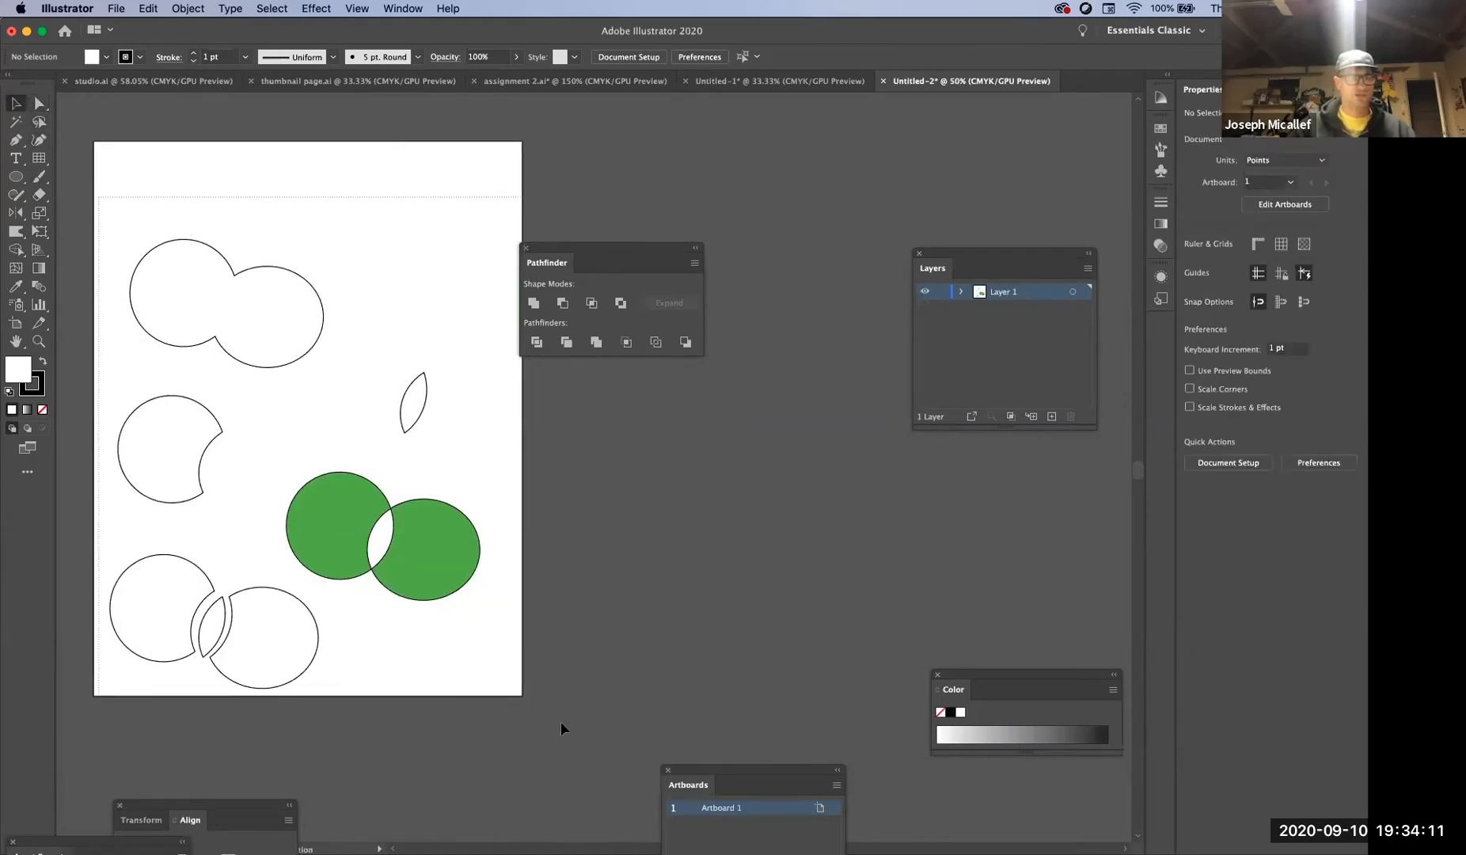
{"action": "key", "text": "super+a"}
{"action": "left_click_drag", "start_coordinate": [479, 688], "coordinate": [317, 499]}
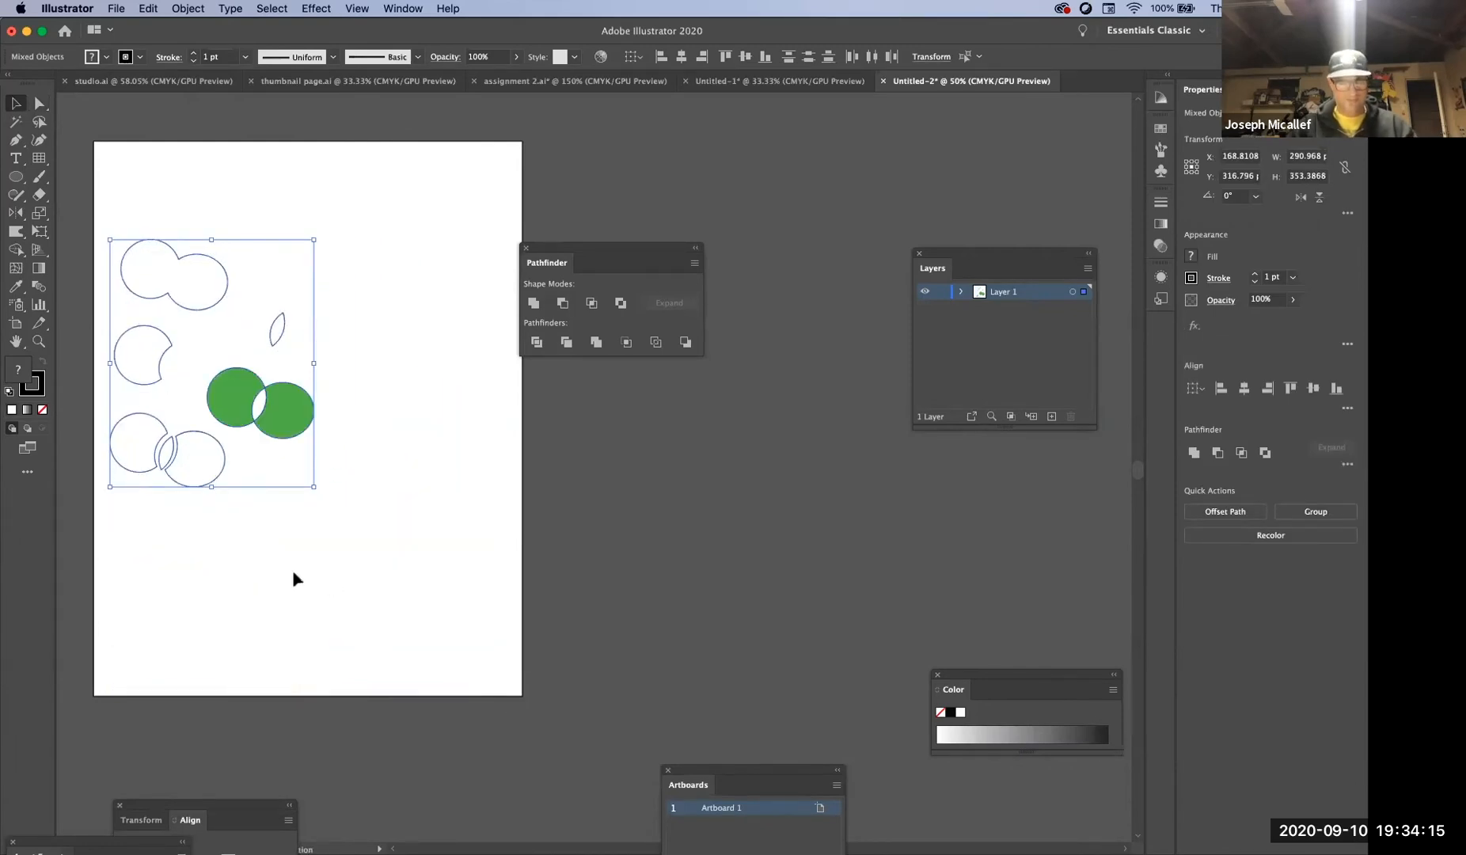
- Draw two overlapping circles in the empty lower part of the page, the upper one about 154 pt across
{"action": "key", "text": "l"}
{"action": "left_click_drag", "start_coordinate": [302, 649], "coordinate": [305, 651]}
{"action": "left_click_drag", "start_coordinate": [373, 617], "coordinate": [265, 539]}
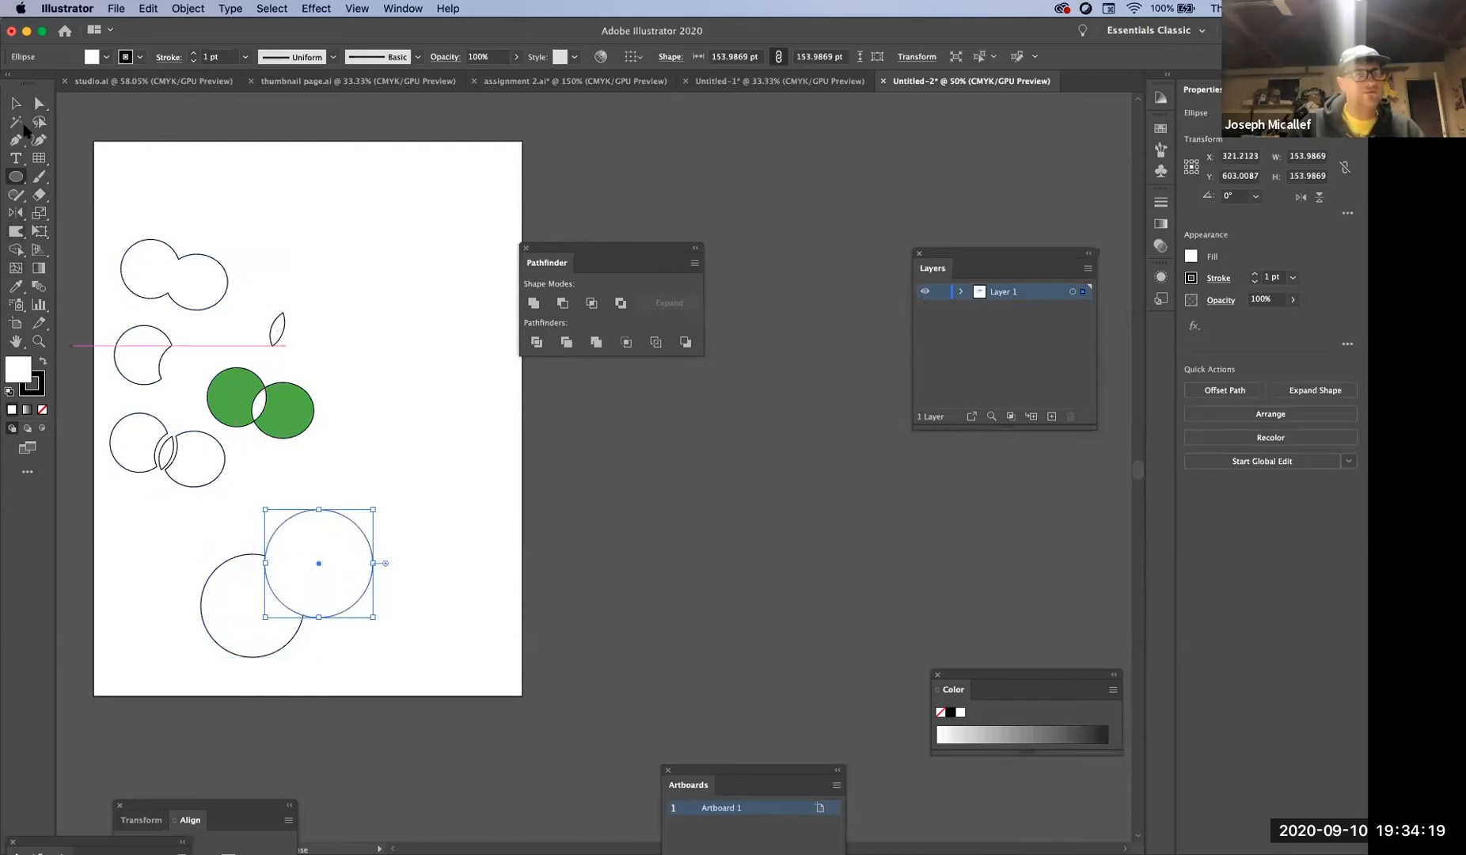
- Trim the two new overlapping circles and give the result a black outline
{"action": "left_click", "coordinate": [15, 103]}
{"action": "left_click_drag", "start_coordinate": [452, 669], "coordinate": [178, 510]}
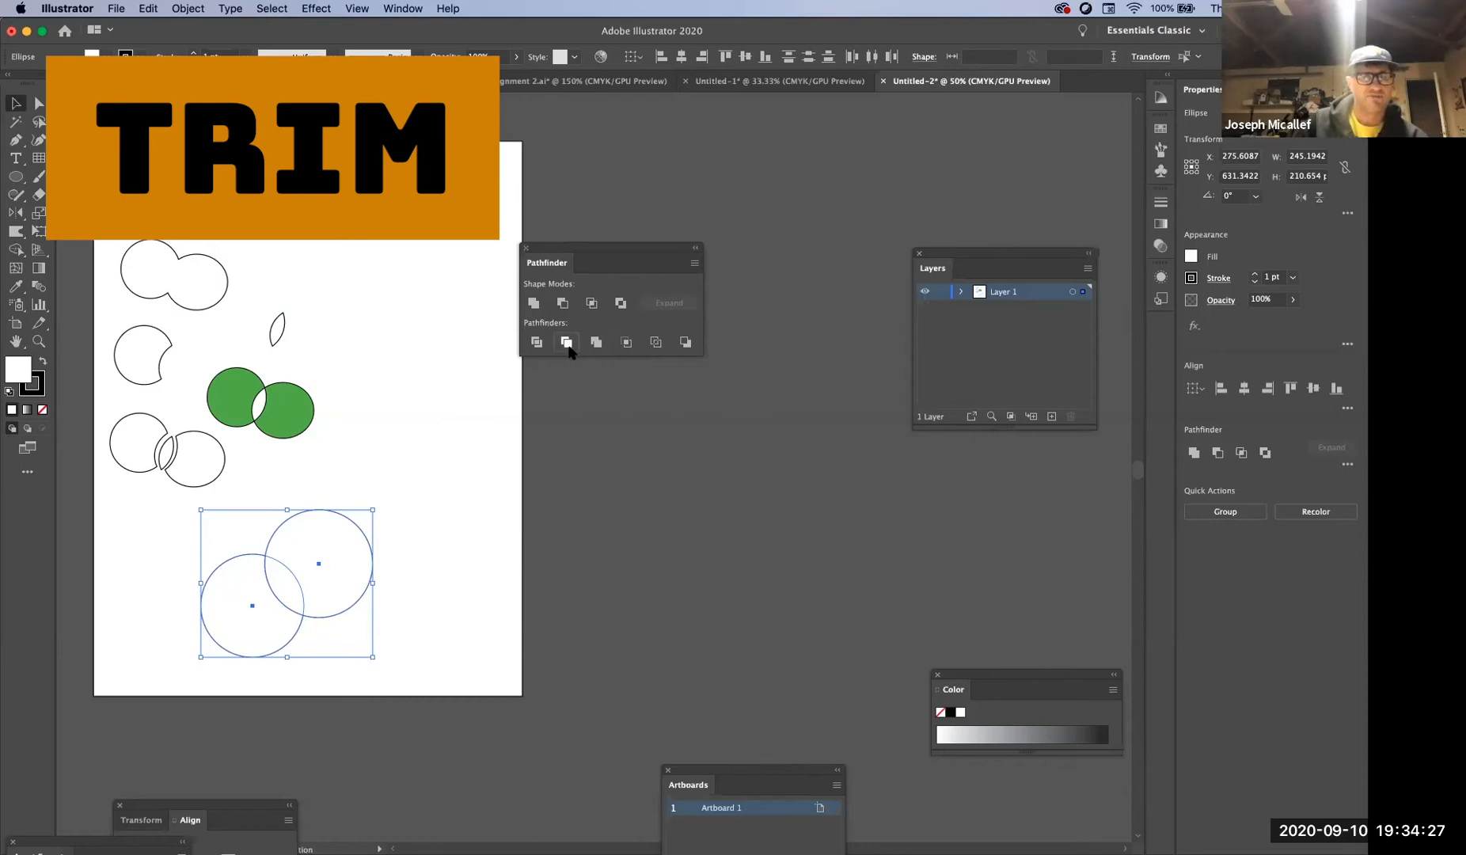
{"action": "left_click", "coordinate": [568, 345]}
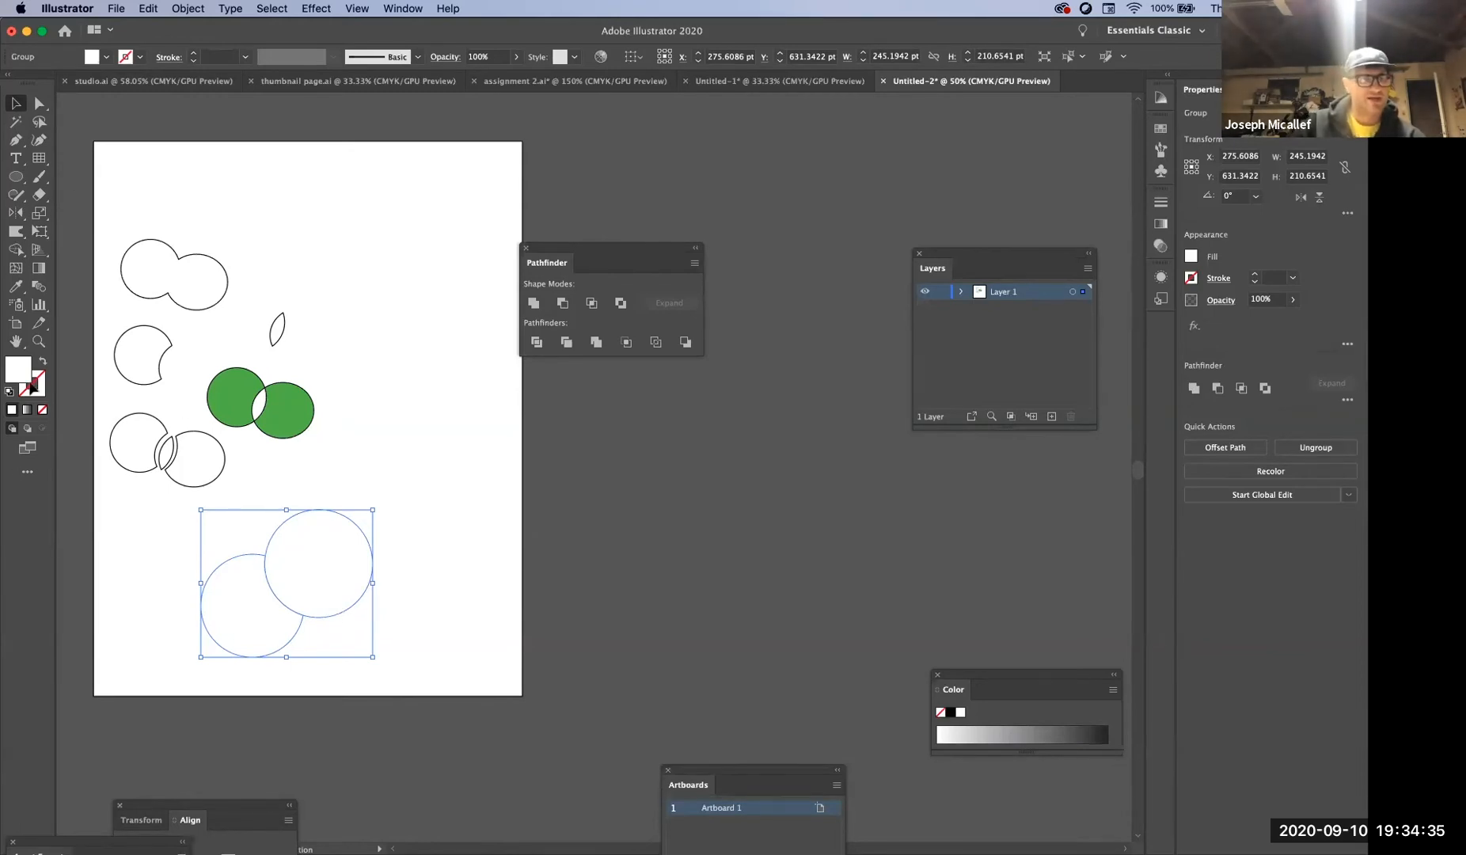
{"action": "left_click", "coordinate": [951, 713]}
- Move the full trimmed circle away from the cut one so a gap separates the two pieces
{"action": "key", "text": "a"}
{"action": "left_click_drag", "start_coordinate": [335, 580], "coordinate": [351, 579]}
{"action": "key", "text": "super+shift+a"}
{"action": "key", "text": "super+shift+a"}
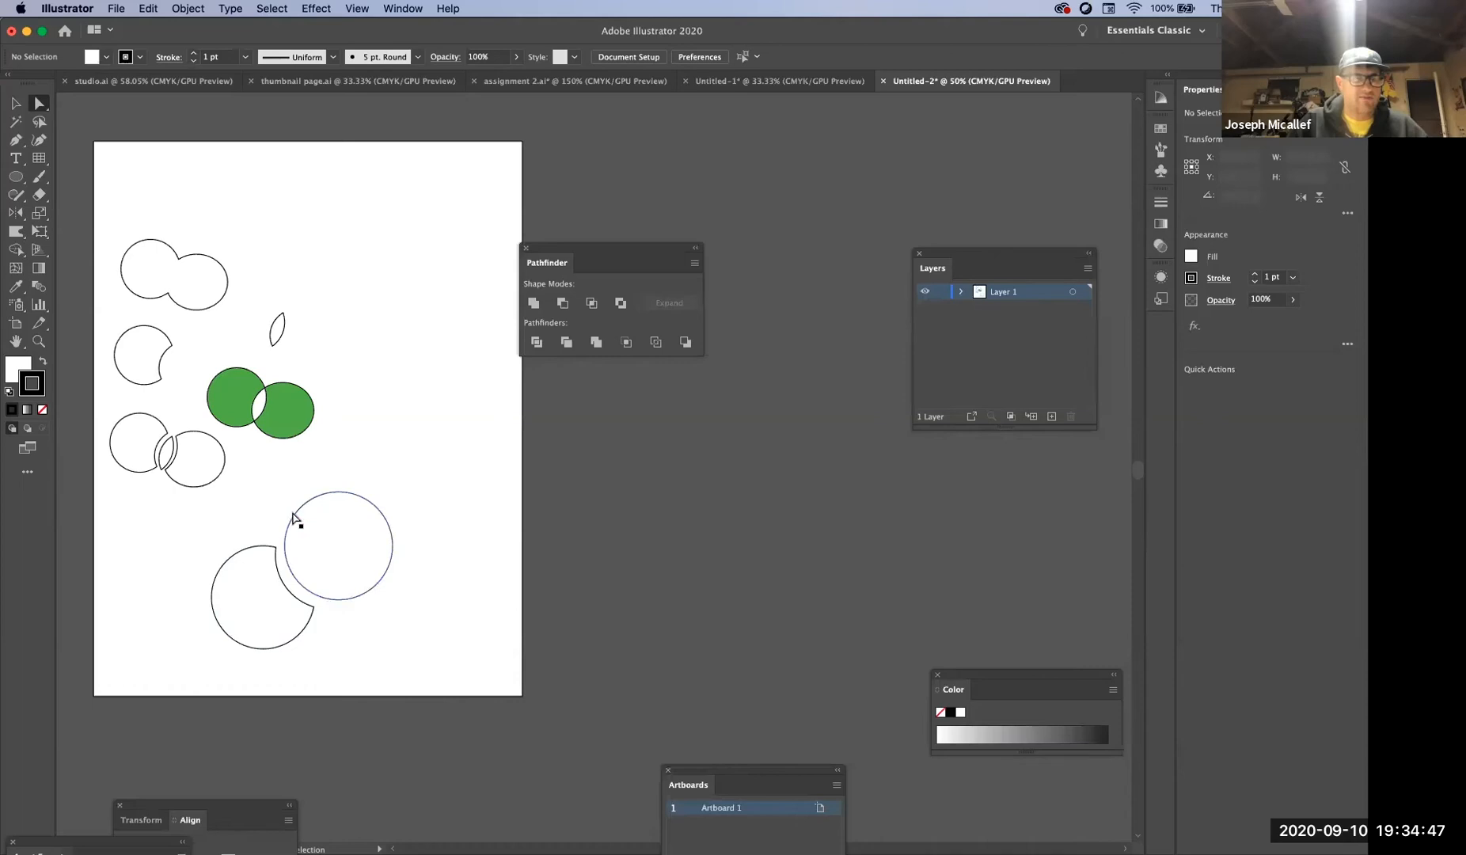
{"action": "left_click_drag", "start_coordinate": [449, 654], "coordinate": [215, 527]}
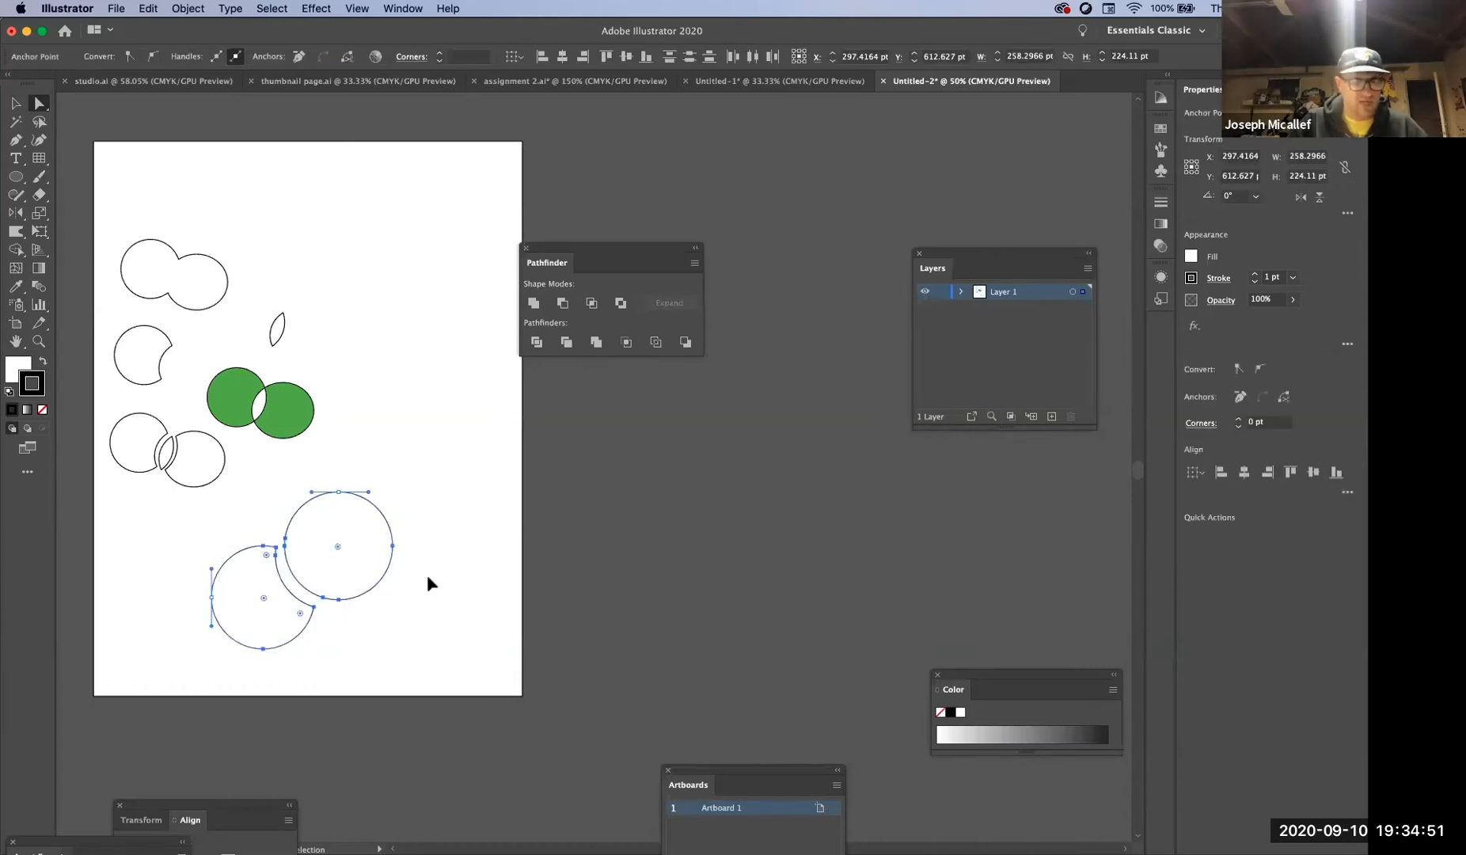
{"action": "left_click", "coordinate": [407, 617]}
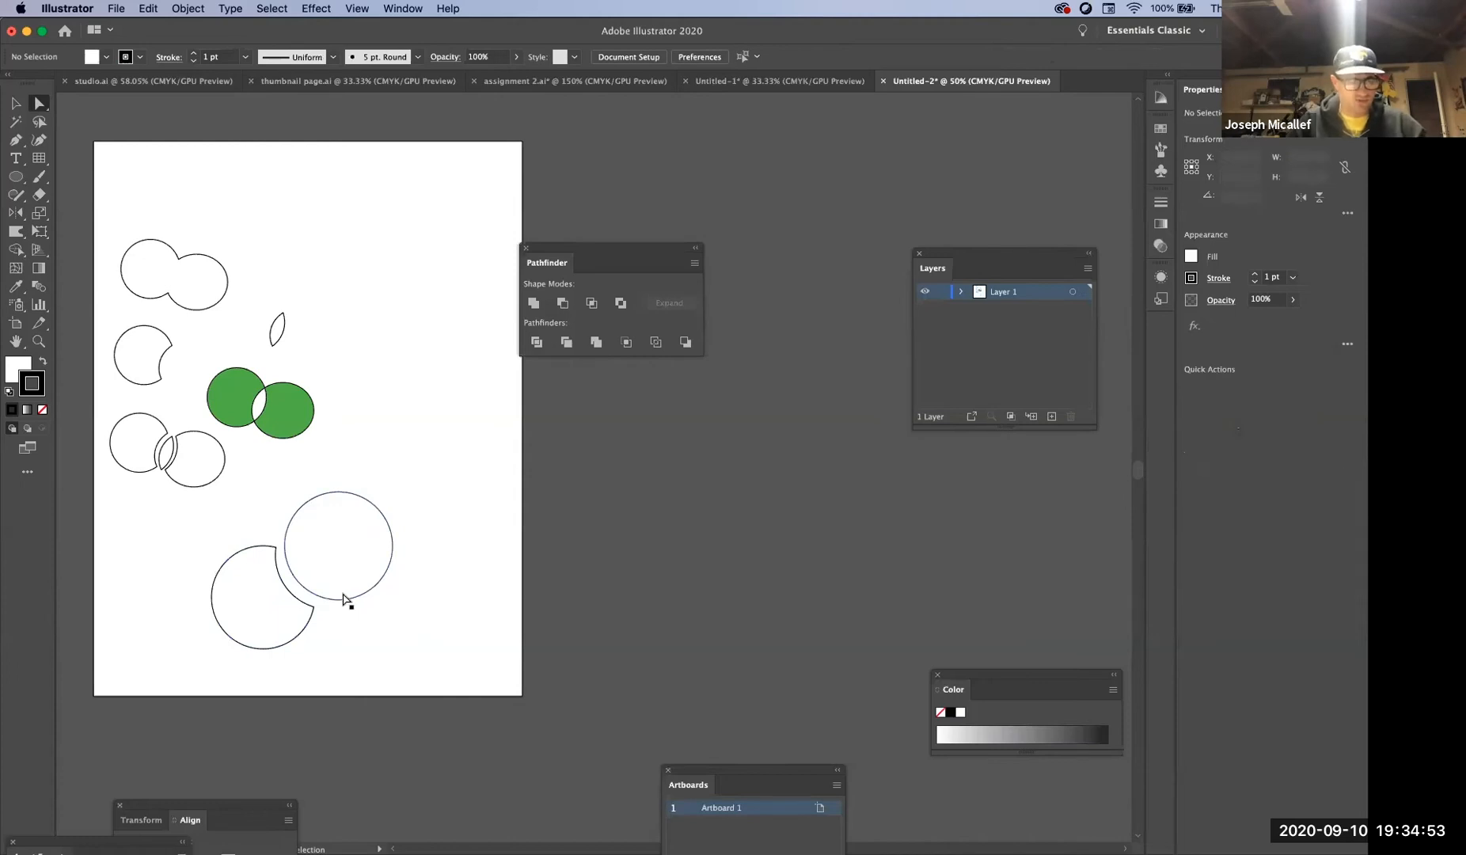
- Move the trimmed pair into the lower-left corner of the page, below the divided shapes
{"action": "key", "text": "v"}
{"action": "left_click_drag", "start_coordinate": [331, 596], "coordinate": [217, 618]}
{"action": "left_click", "coordinate": [403, 554]}
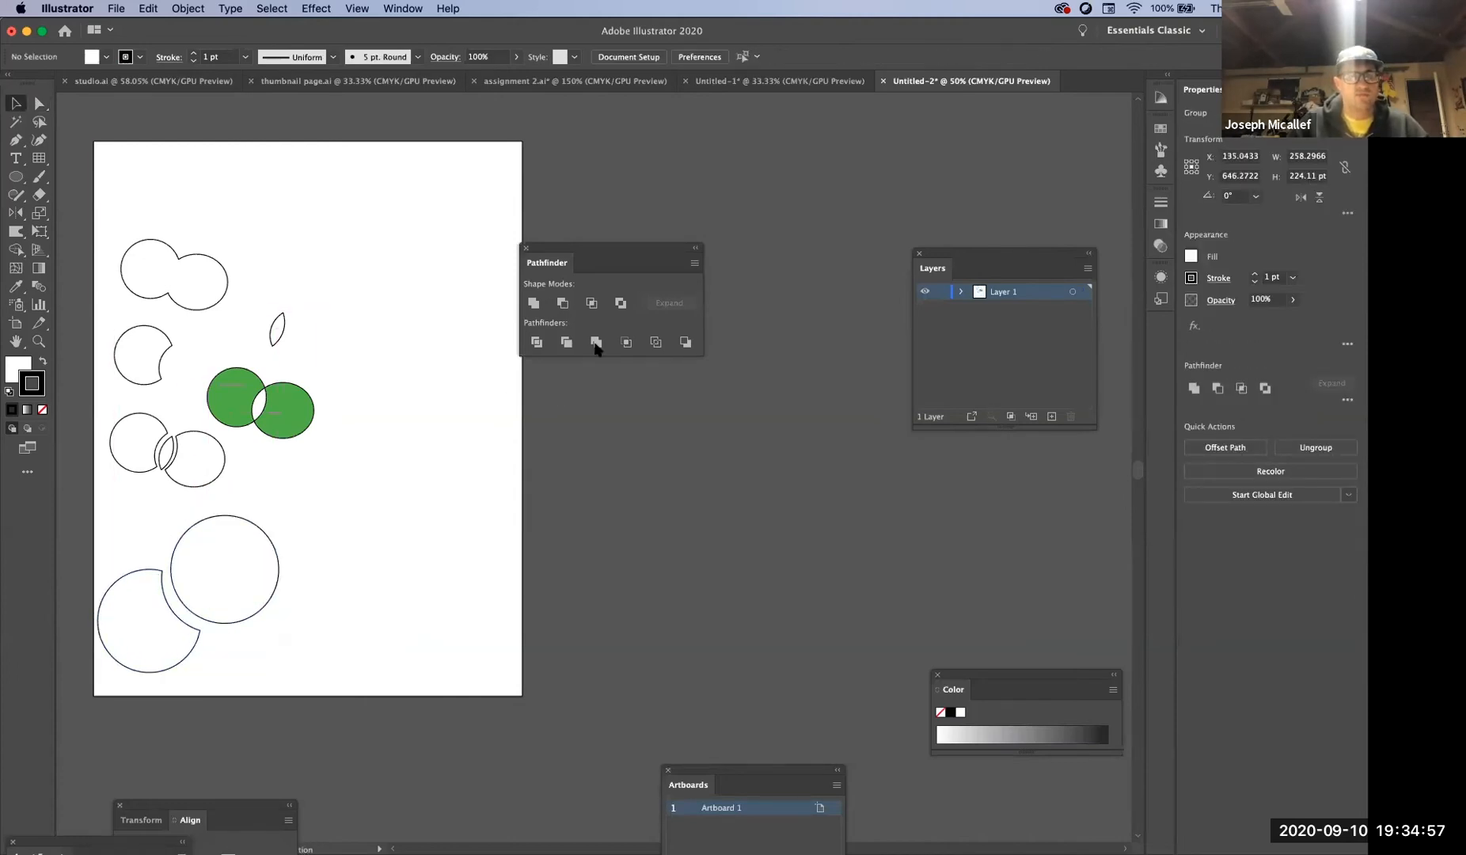
- Draw two overlapping circles in the lower-right part of the page, the upper one about 107 pt across
{"action": "key", "text": "l"}
{"action": "left_click_drag", "start_coordinate": [375, 548], "coordinate": [467, 638]}
{"action": "left_click_drag", "start_coordinate": [368, 501], "coordinate": [443, 575]}
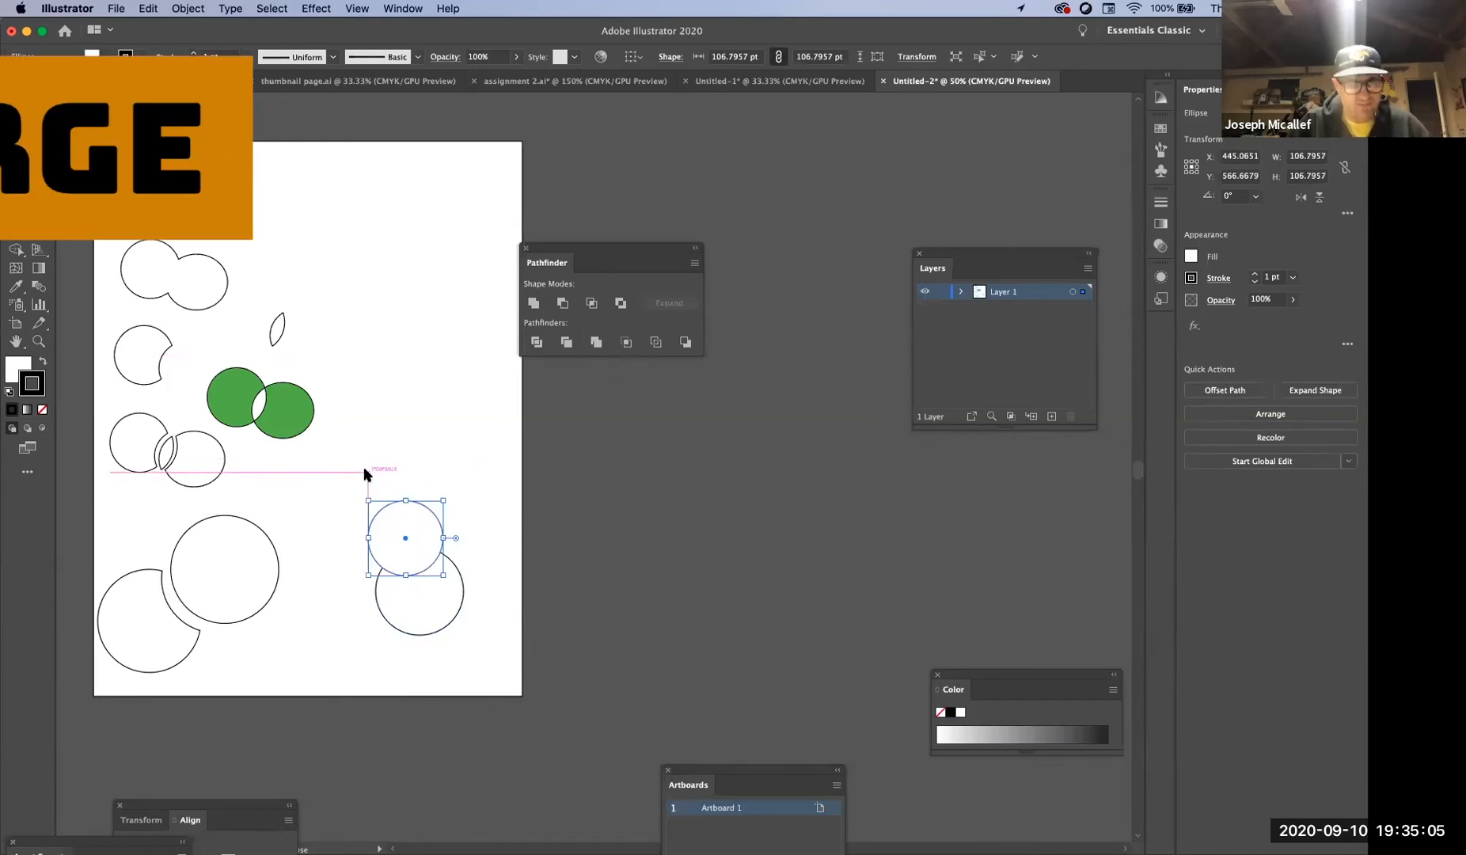
- Merge the two lower-right circles into a single shape and give it a black outline
{"action": "key", "text": "v"}
{"action": "left_click_drag", "start_coordinate": [353, 477], "coordinate": [482, 674]}
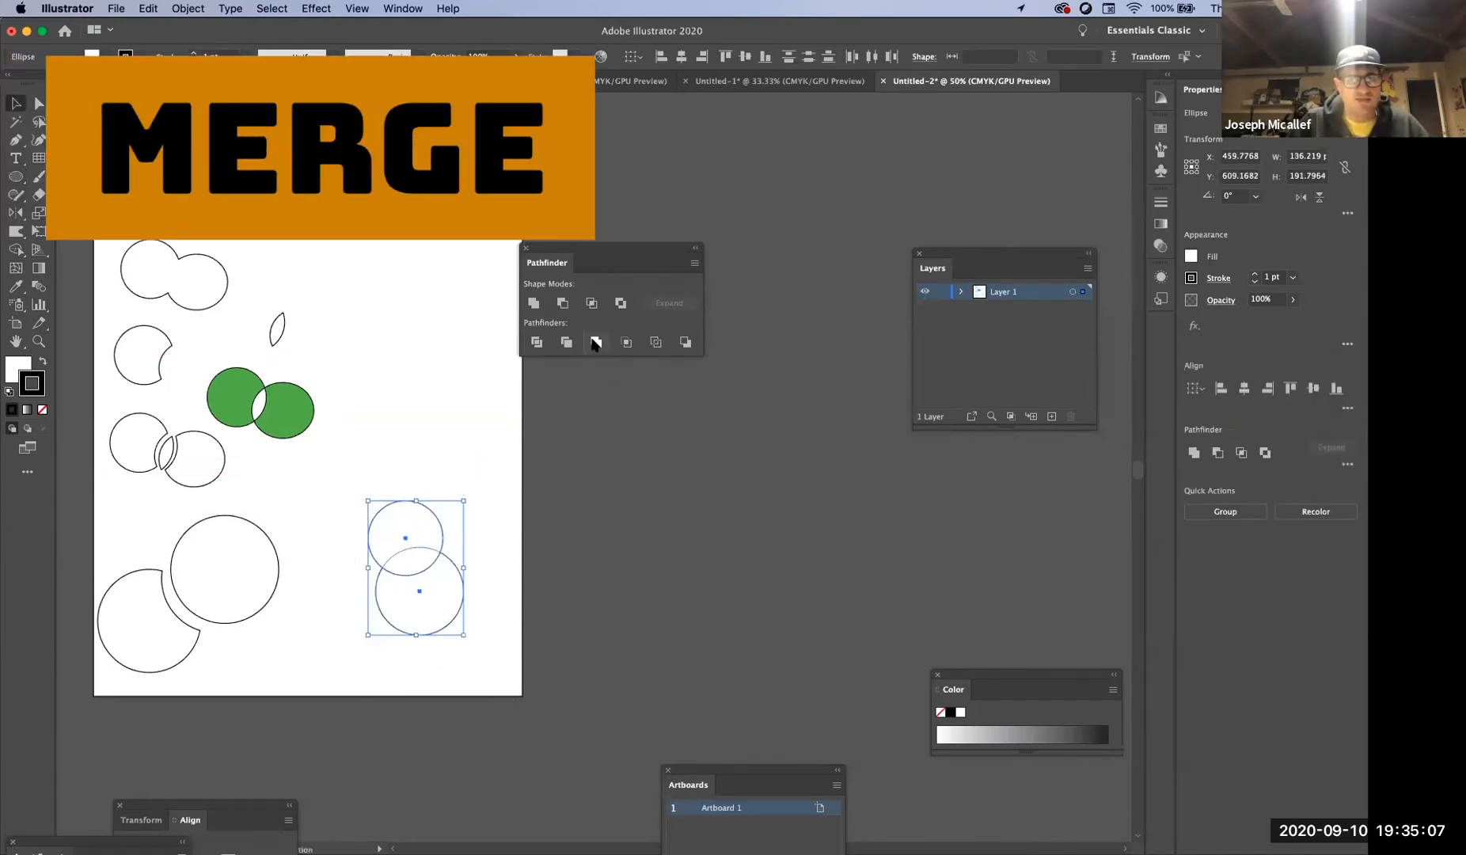
{"action": "left_click", "coordinate": [596, 342]}
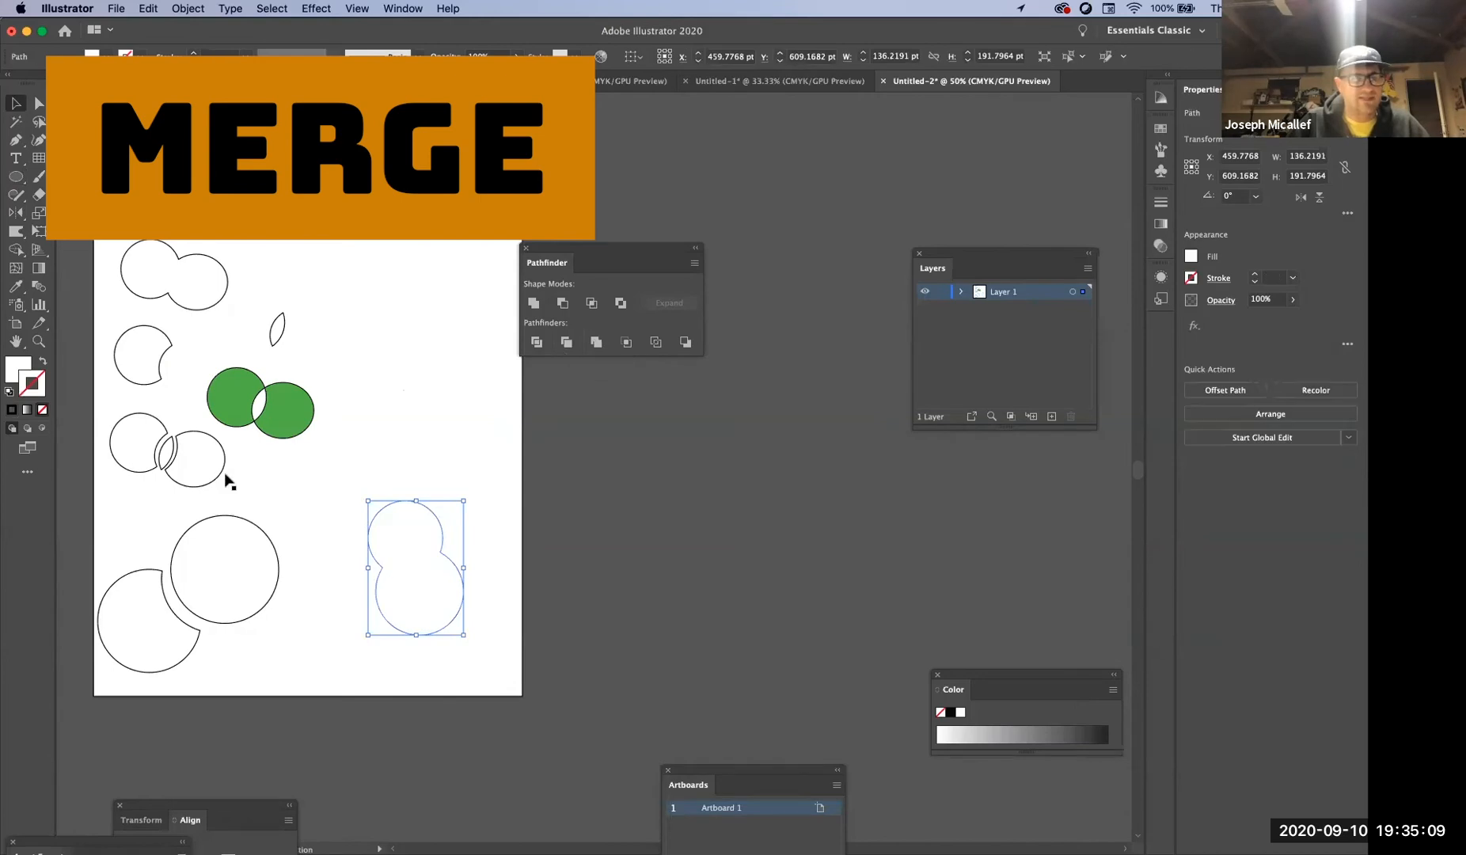
{"action": "key", "text": "Delete"}
{"action": "key", "text": "super+z"}
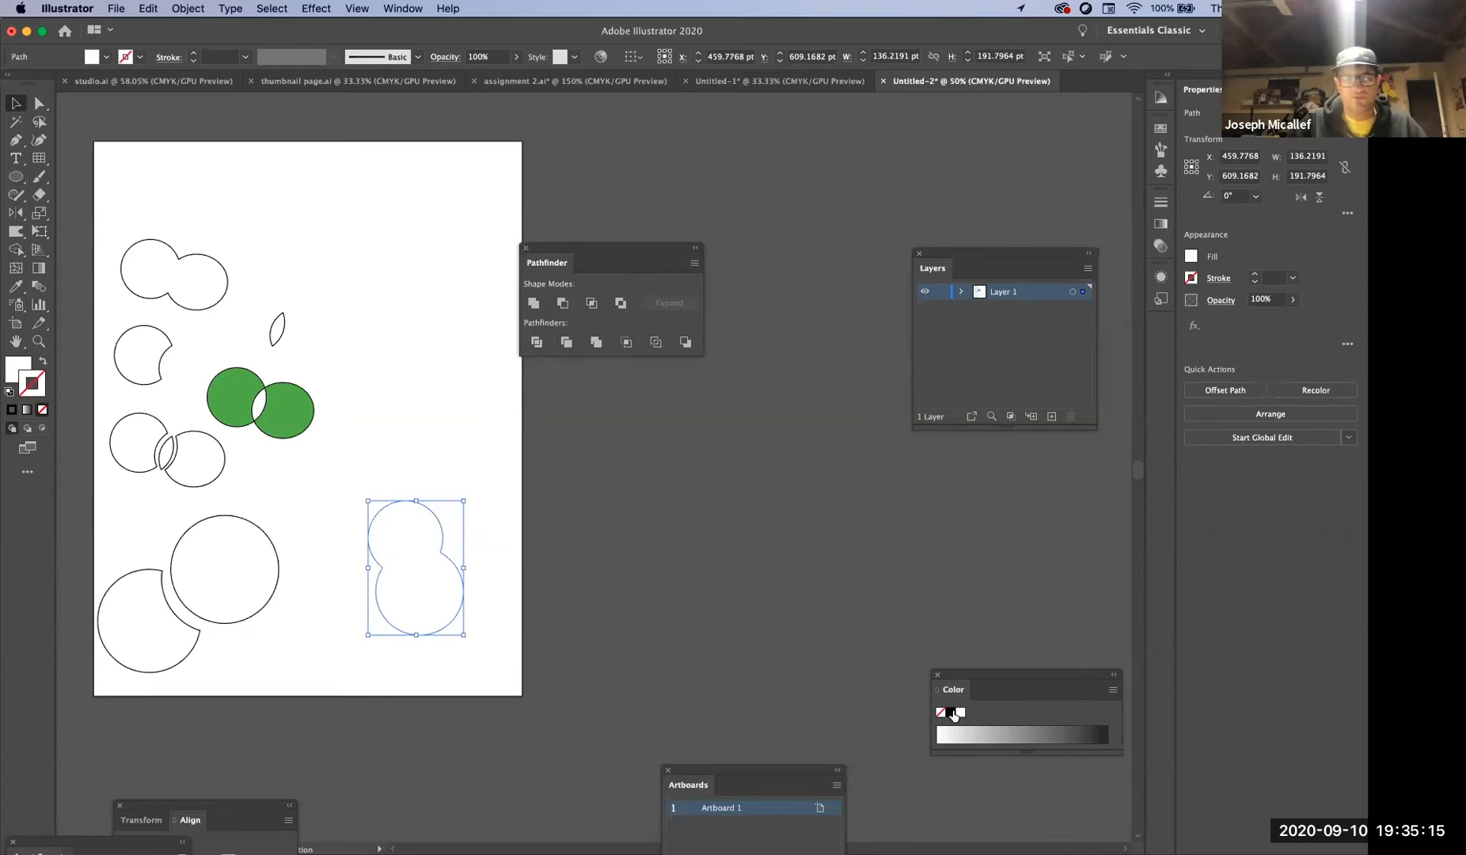
{"action": "left_click", "coordinate": [696, 627]}
- Try moving the merged shape toward the trimmed pair, inspect its single path, and undo the move
{"action": "left_click_drag", "start_coordinate": [443, 606], "coordinate": [369, 591]}
{"action": "key", "text": "a"}
{"action": "left_click", "coordinate": [390, 501]}
{"action": "left_click", "coordinate": [325, 531]}
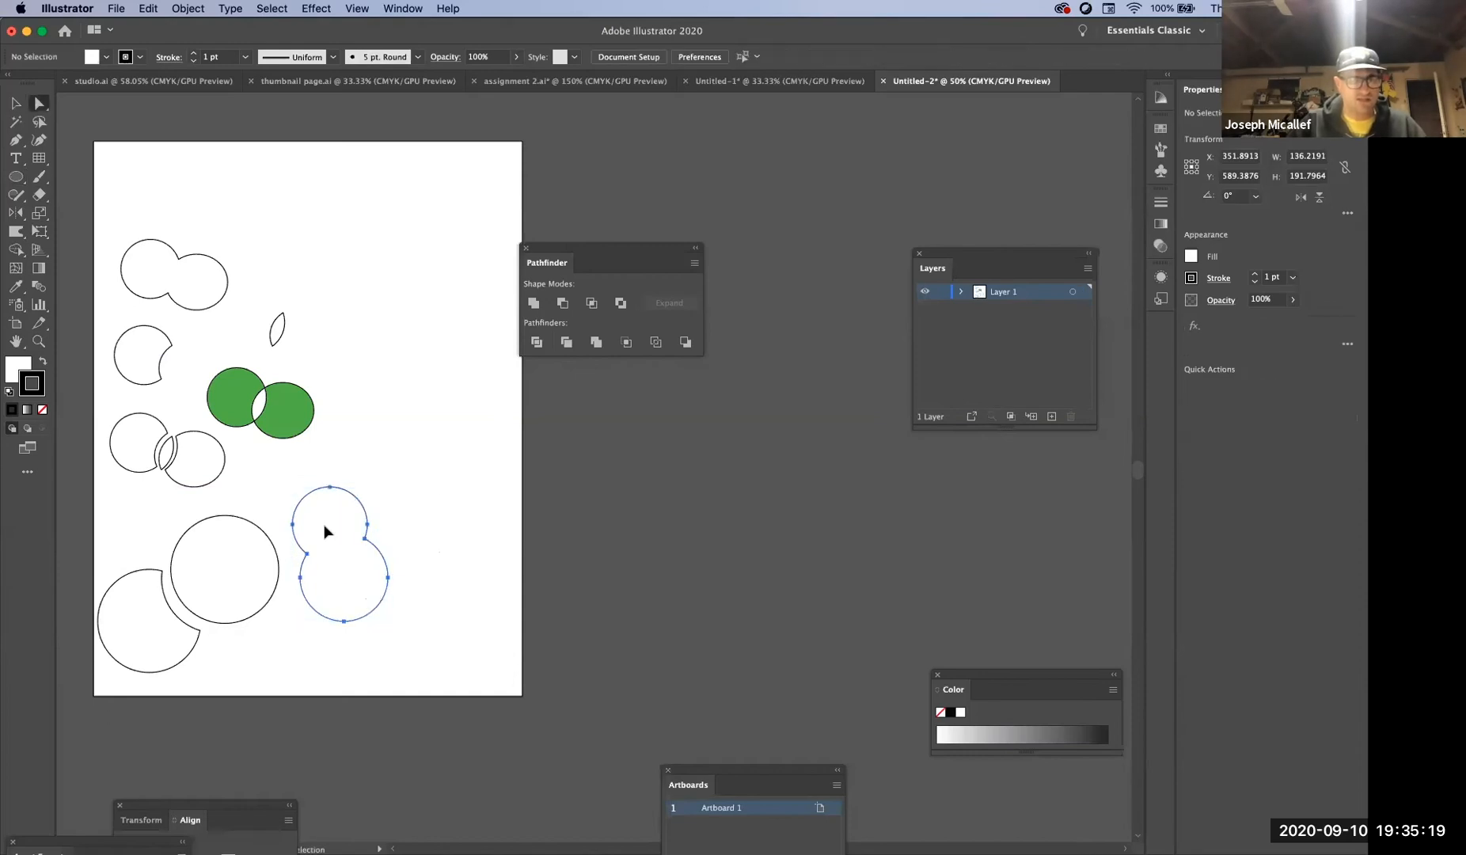
{"action": "key", "text": "super+z"}
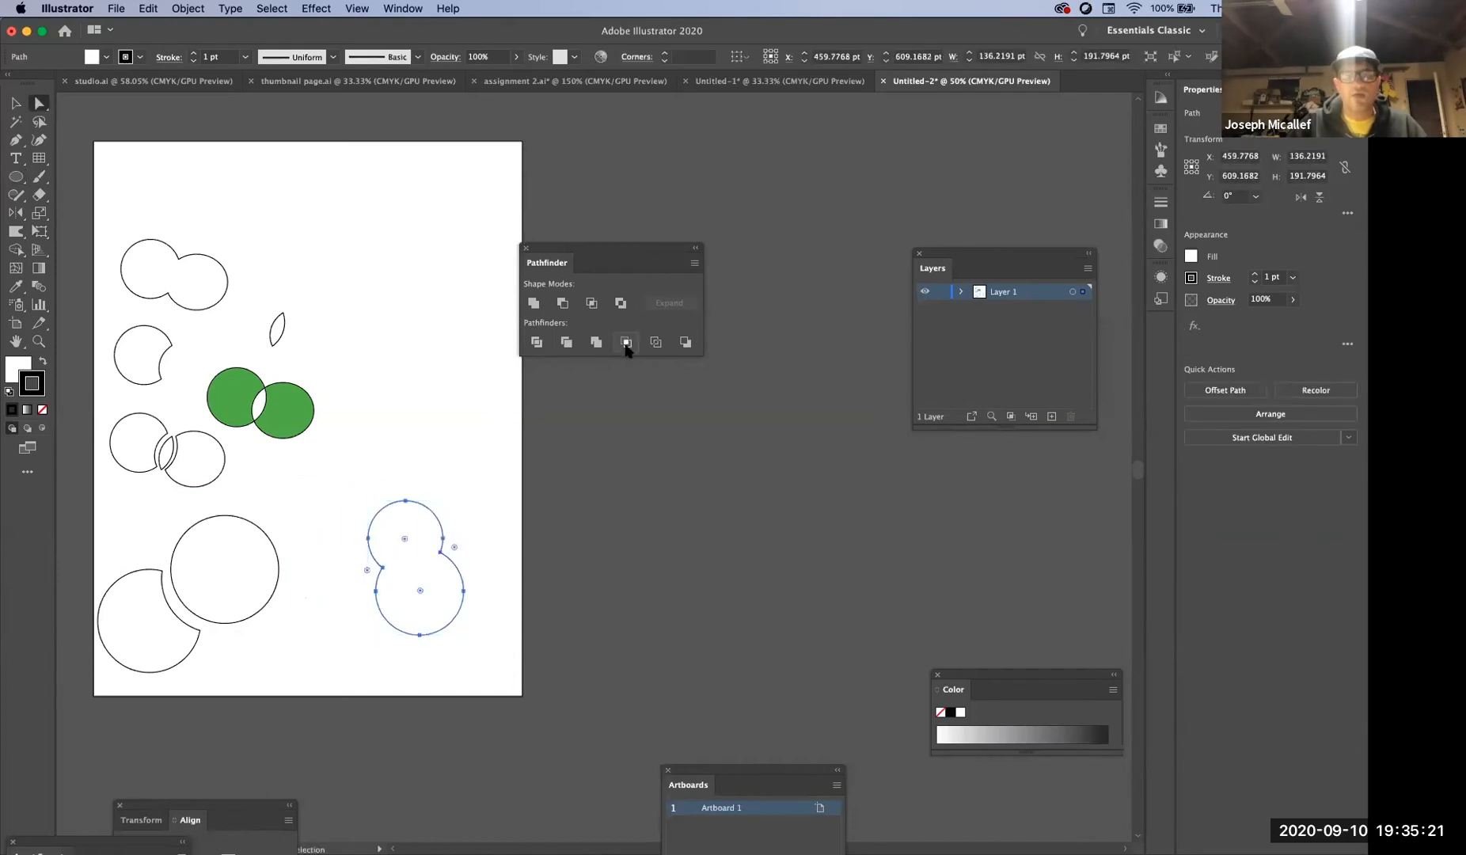
- Draw a circle about 147 pt across that overlaps the side of the merged shape facing the trimmed pair
{"action": "left_click", "coordinate": [433, 473]}
{"action": "left_click", "coordinate": [16, 177]}
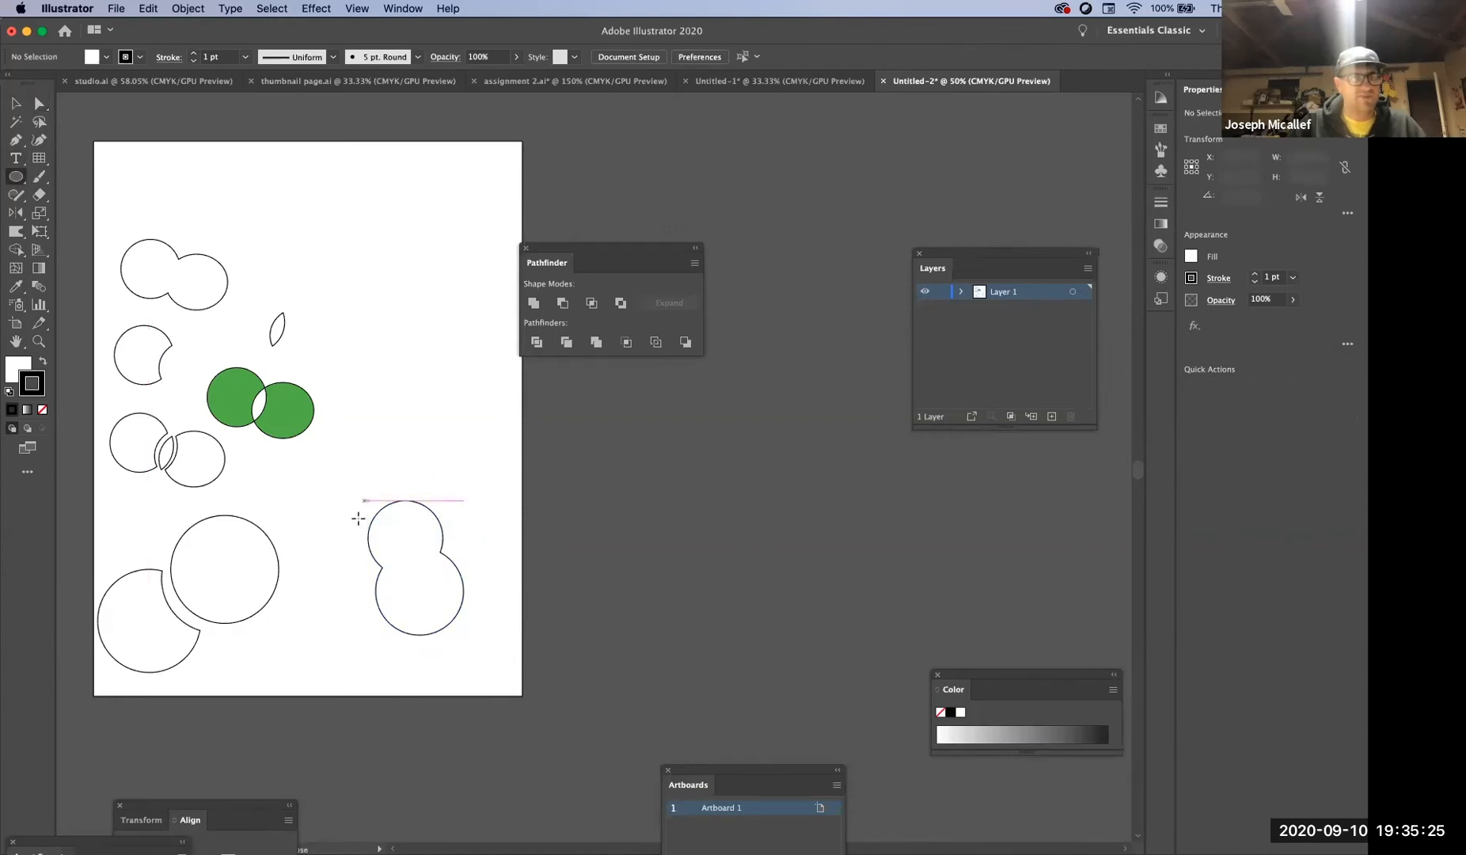
{"action": "left_click_drag", "start_coordinate": [299, 519], "coordinate": [403, 622]}
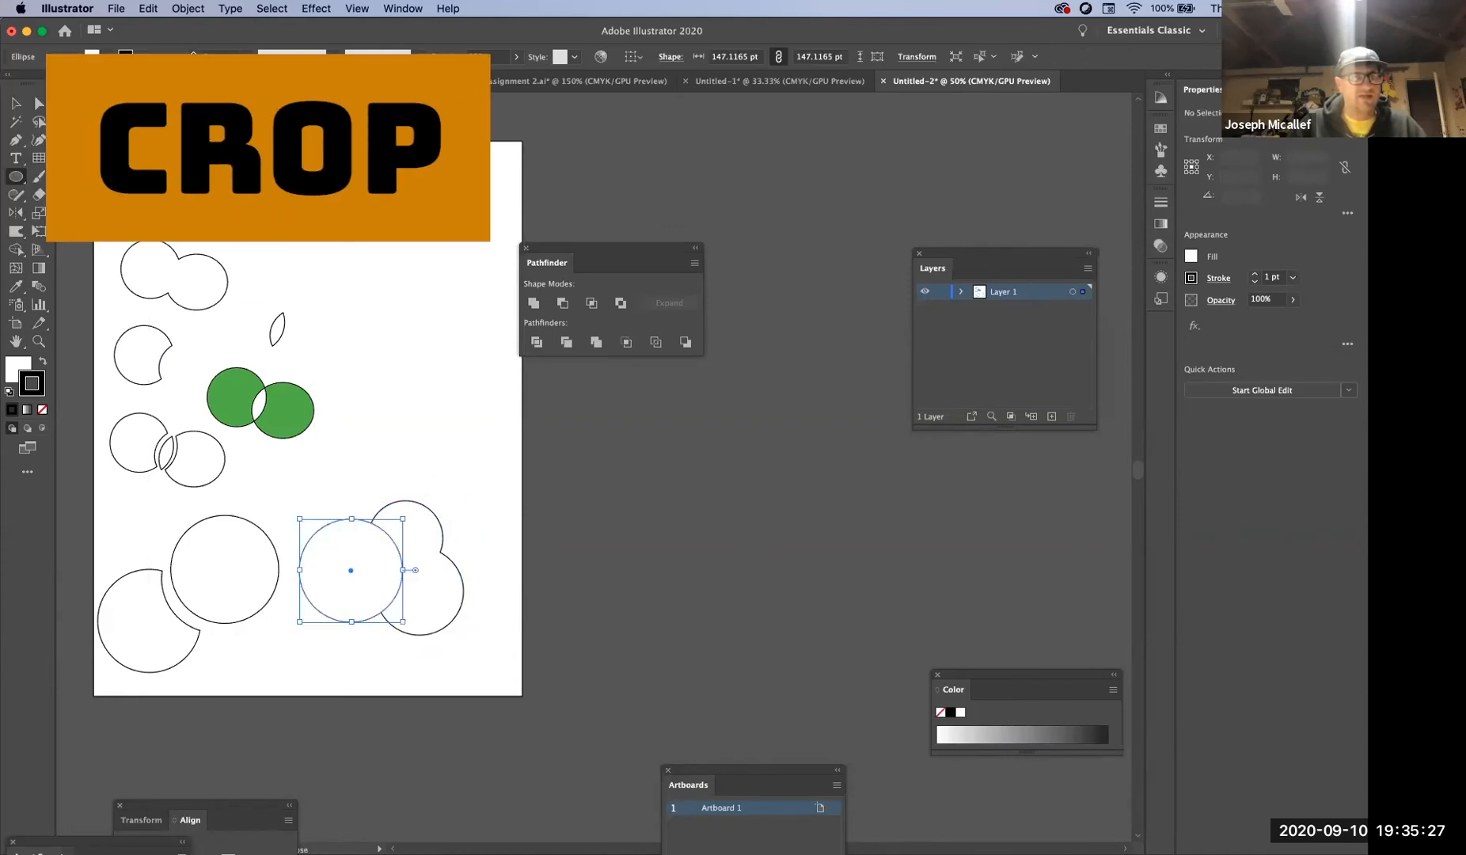
{"action": "key", "text": "v"}
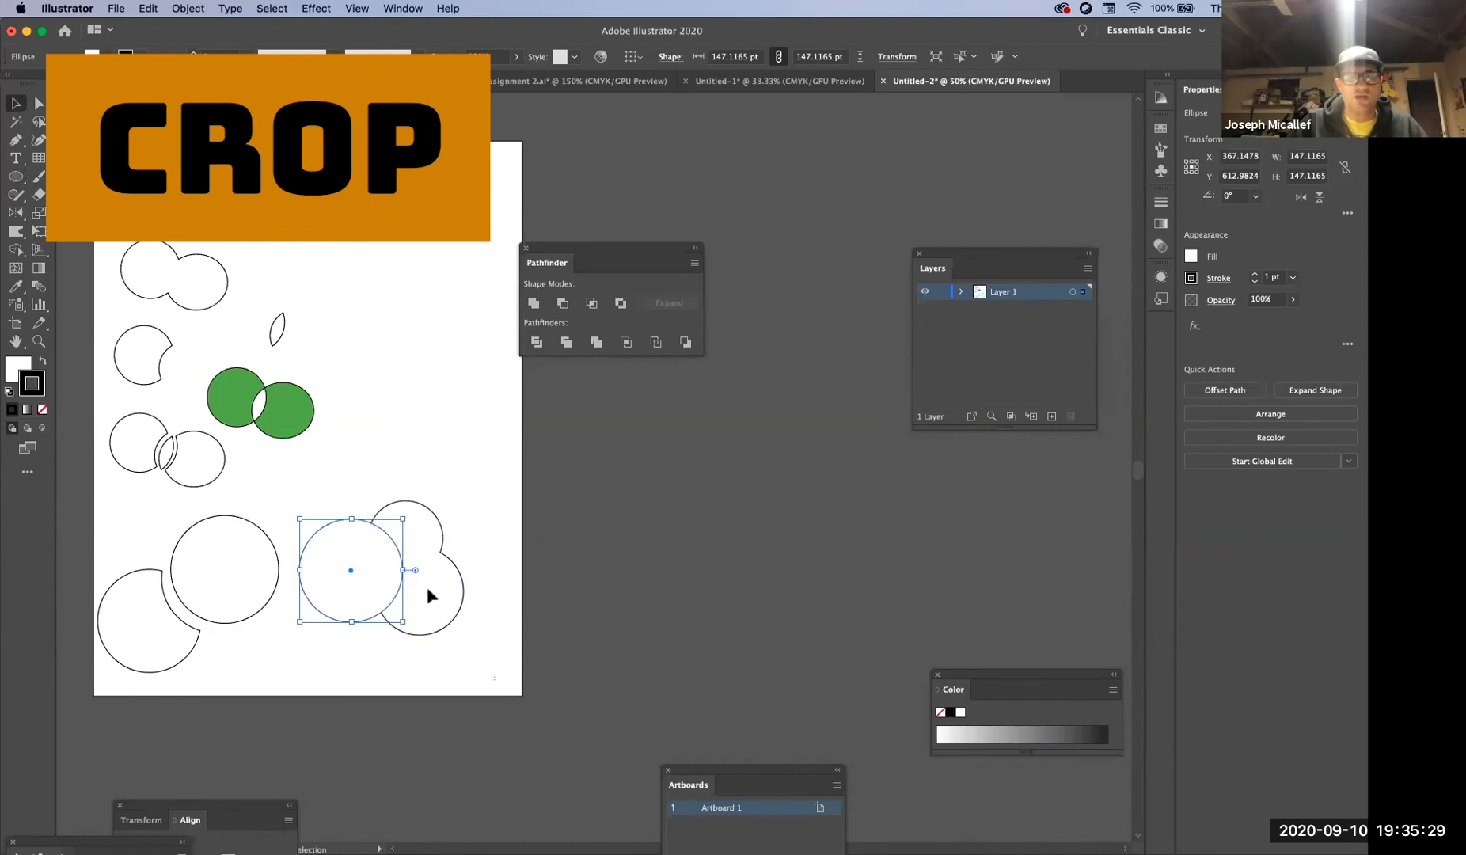
{"action": "left_click", "coordinate": [382, 543], "text": "shift"}
{"action": "left_click", "coordinate": [625, 342]}
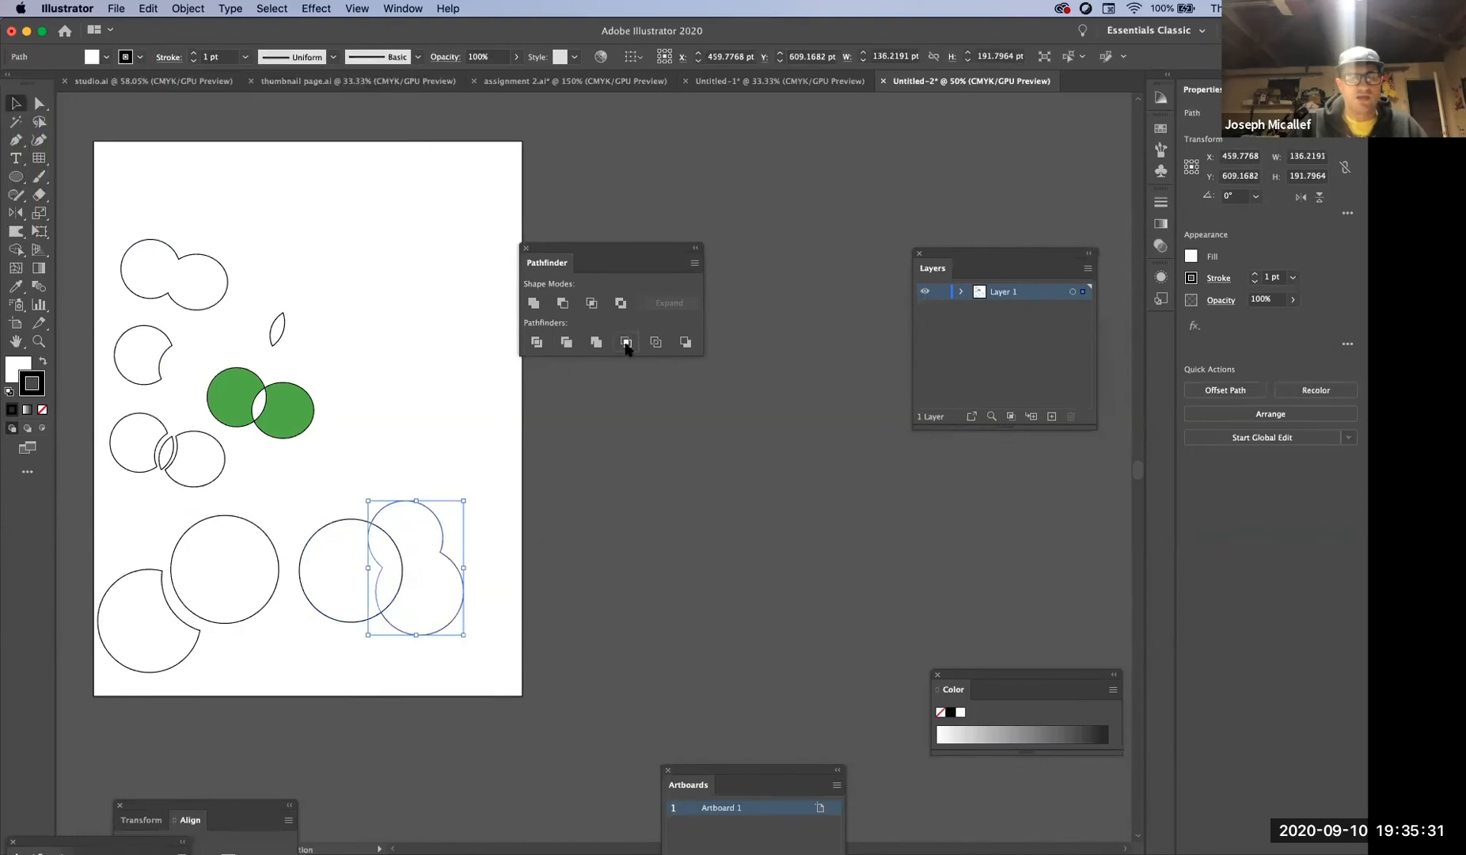
{"action": "left_click", "coordinate": [422, 432]}
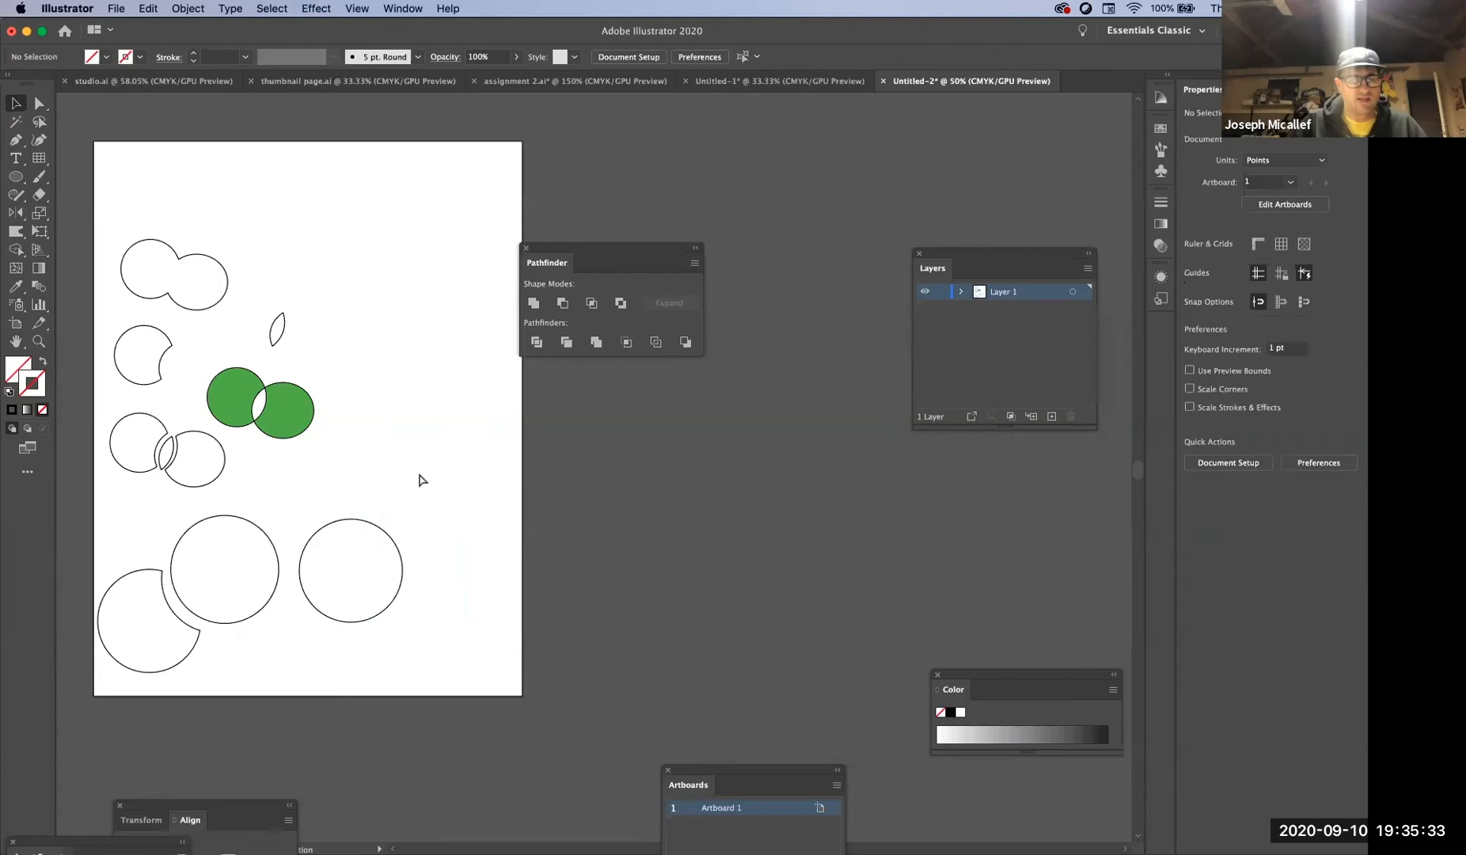
{"action": "key", "text": "super+z"}
{"action": "key", "text": "super+z"}
- Crop the merged shape with the overlapping circle and give the cropped result a black outline
{"action": "left_click", "coordinate": [345, 495]}
{"action": "left_click", "coordinate": [367, 532]}
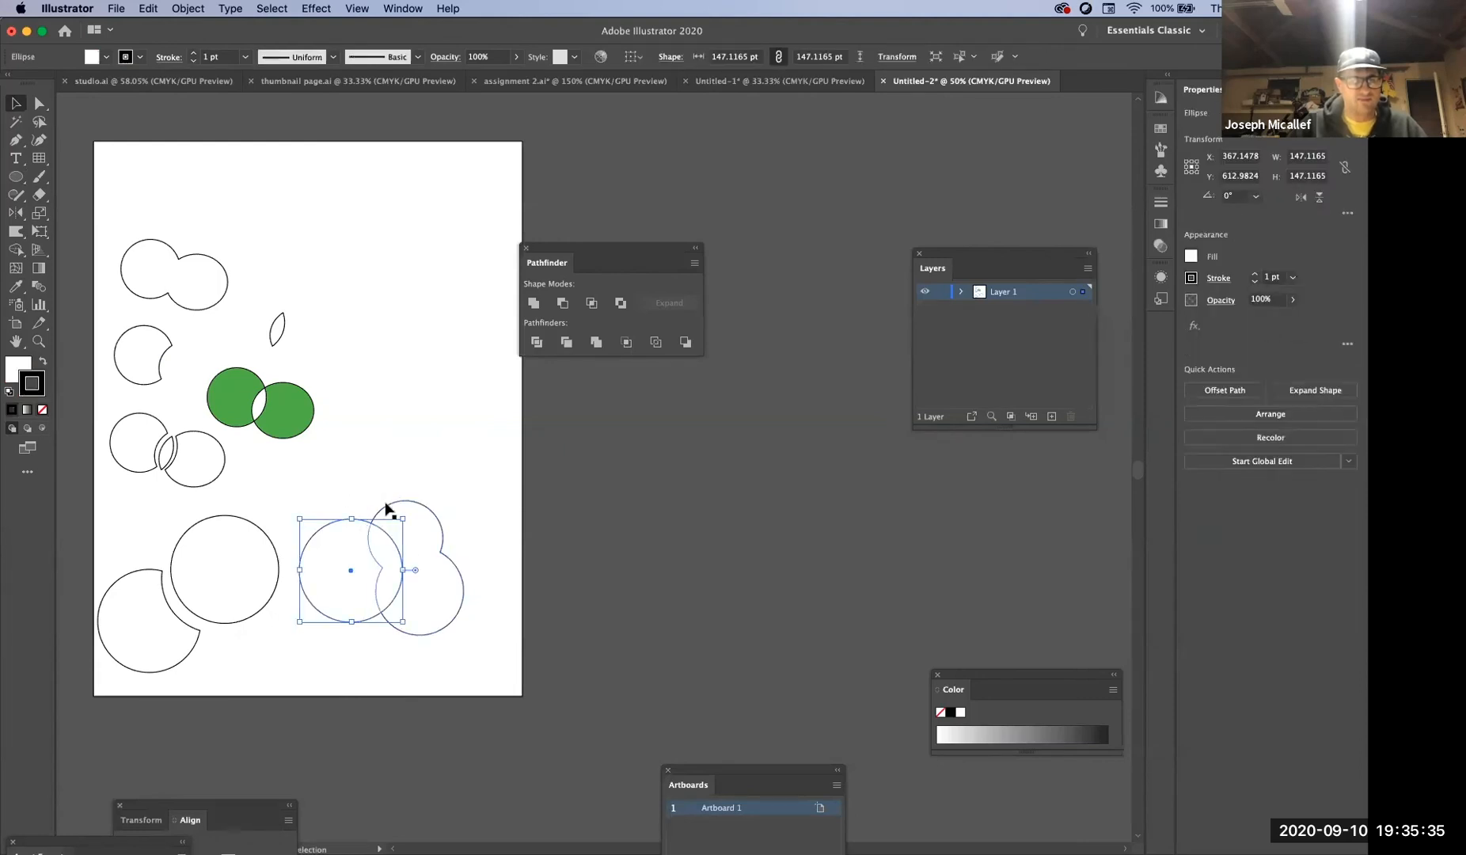
{"action": "left_click", "coordinate": [394, 513], "text": "shift"}
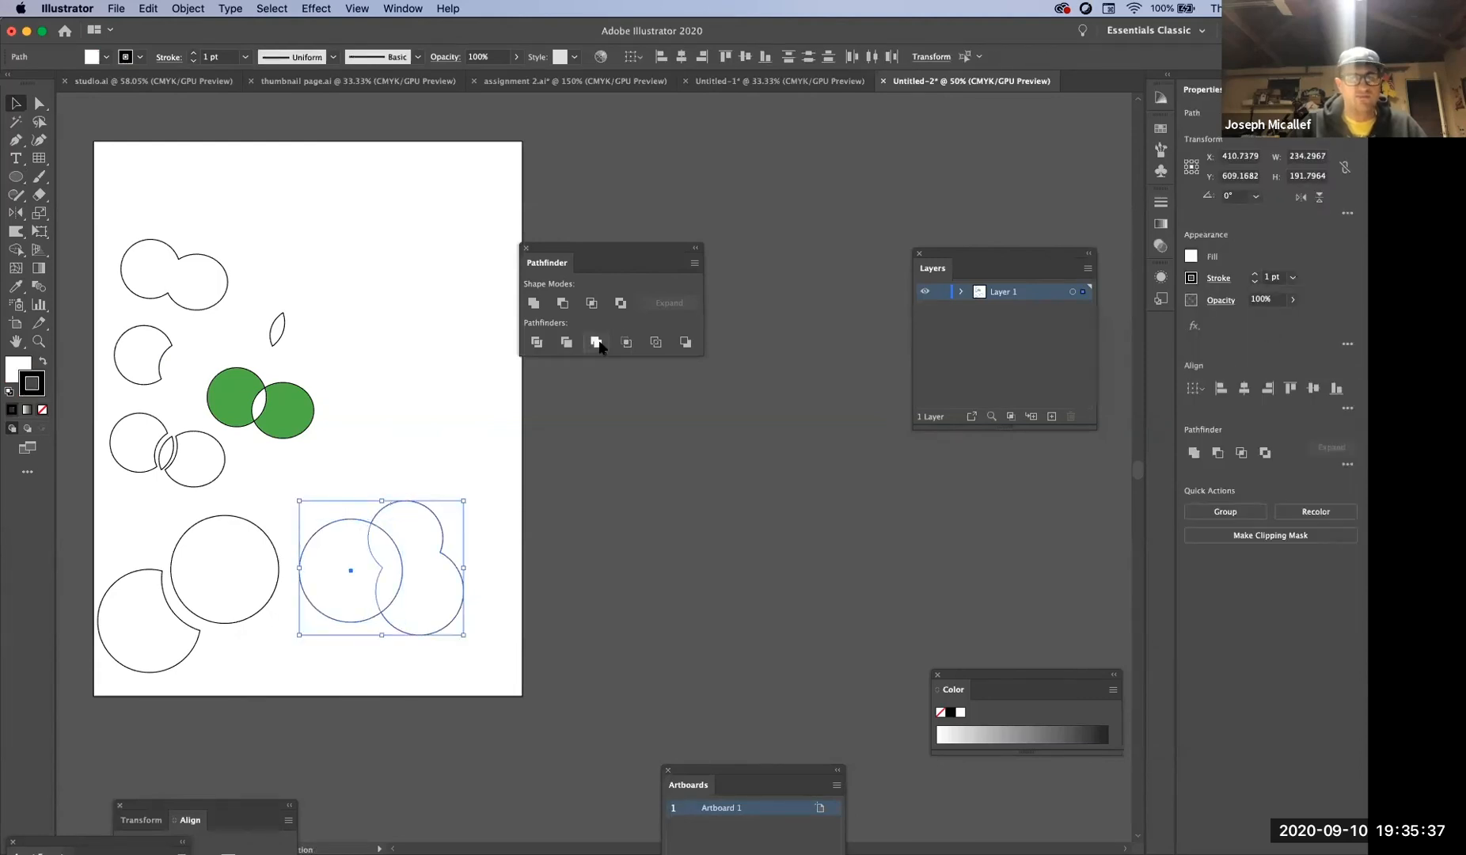
{"action": "left_click", "coordinate": [626, 341]}
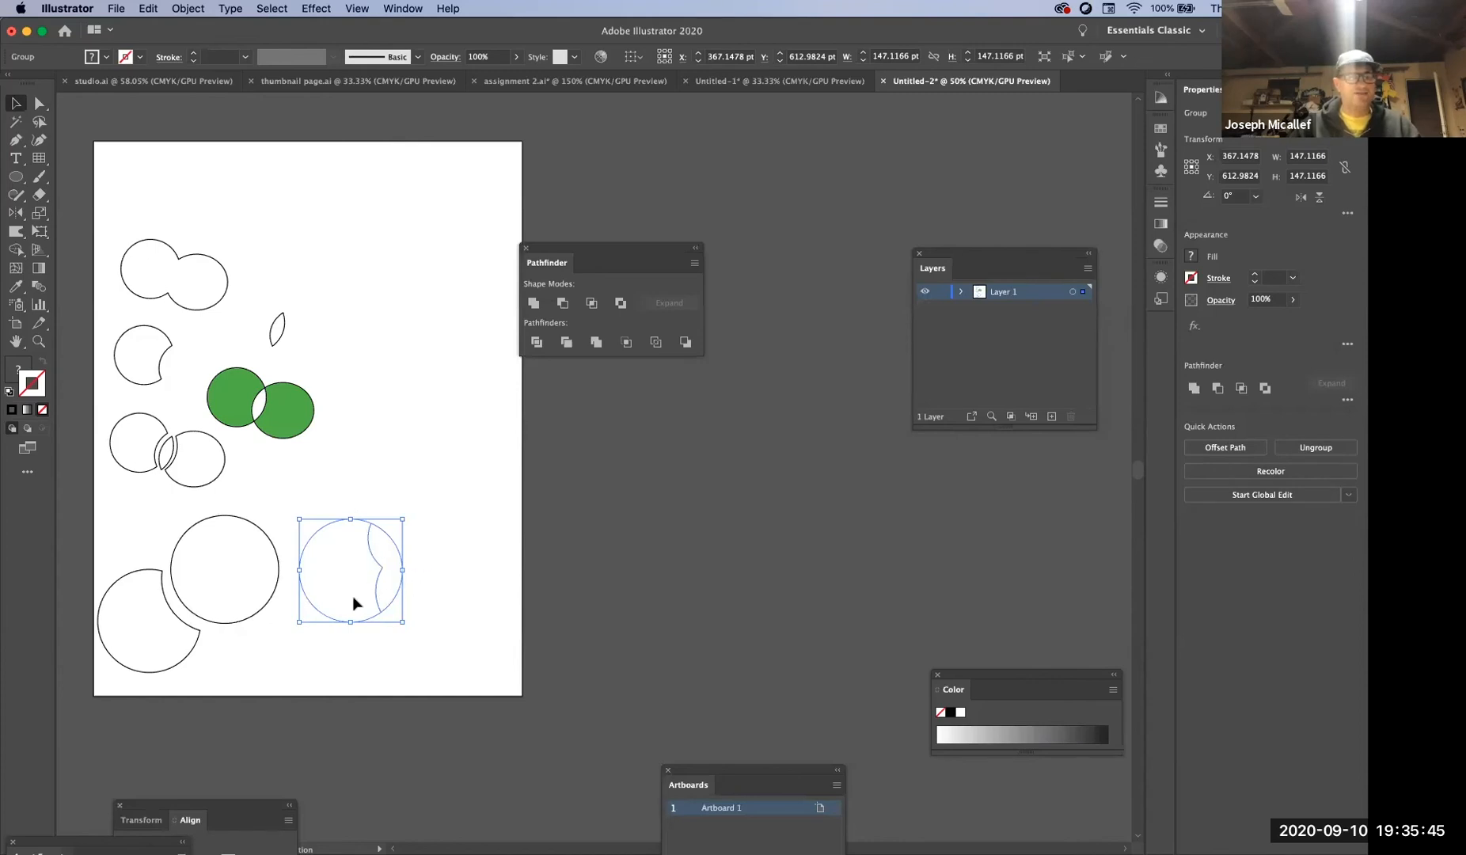
{"action": "left_click", "coordinate": [950, 712]}
{"action": "left_click", "coordinate": [428, 647]}
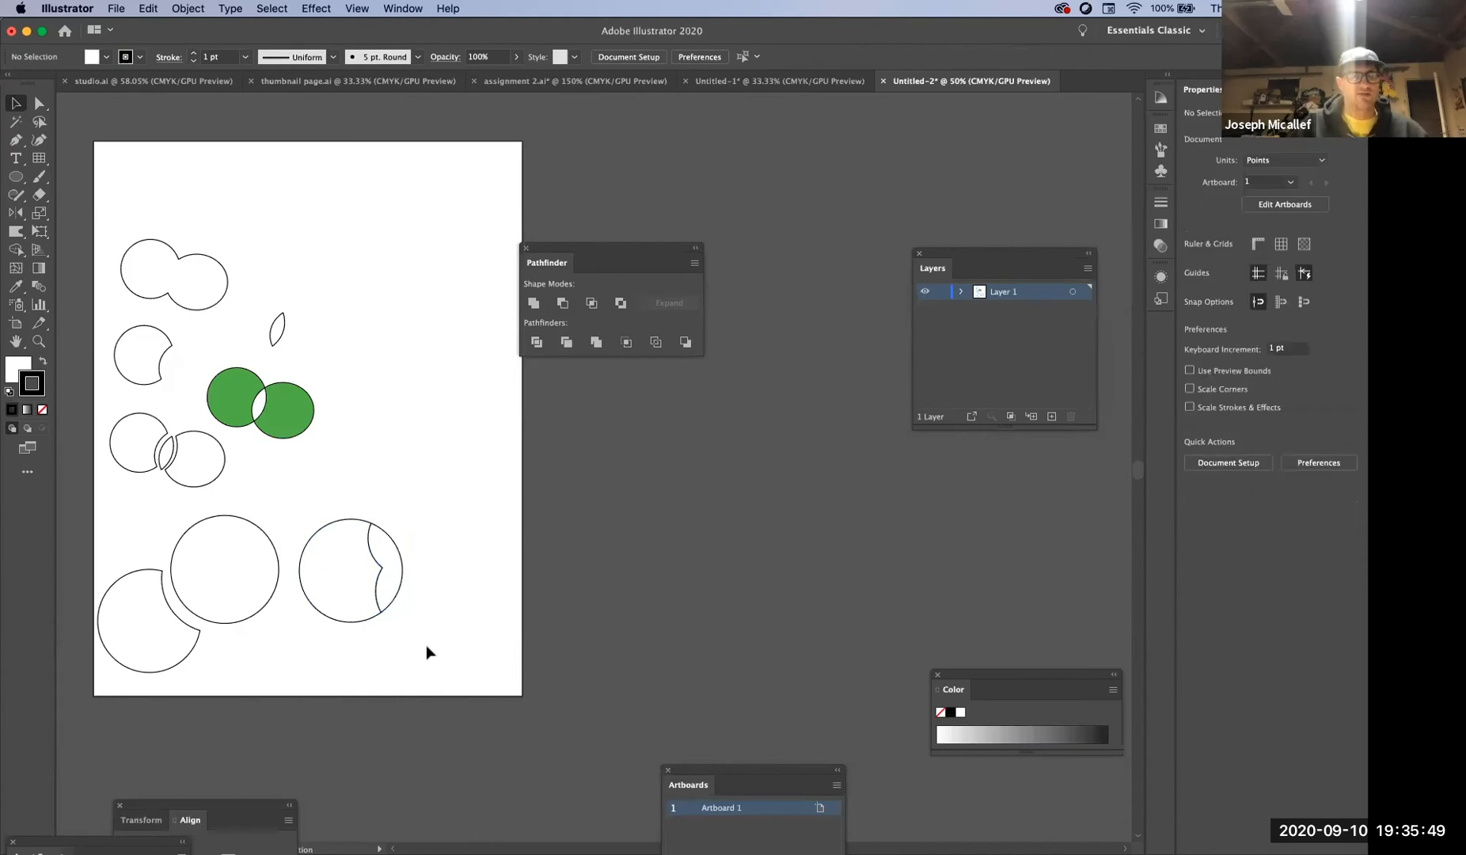
{"action": "left_click", "coordinate": [382, 542]}
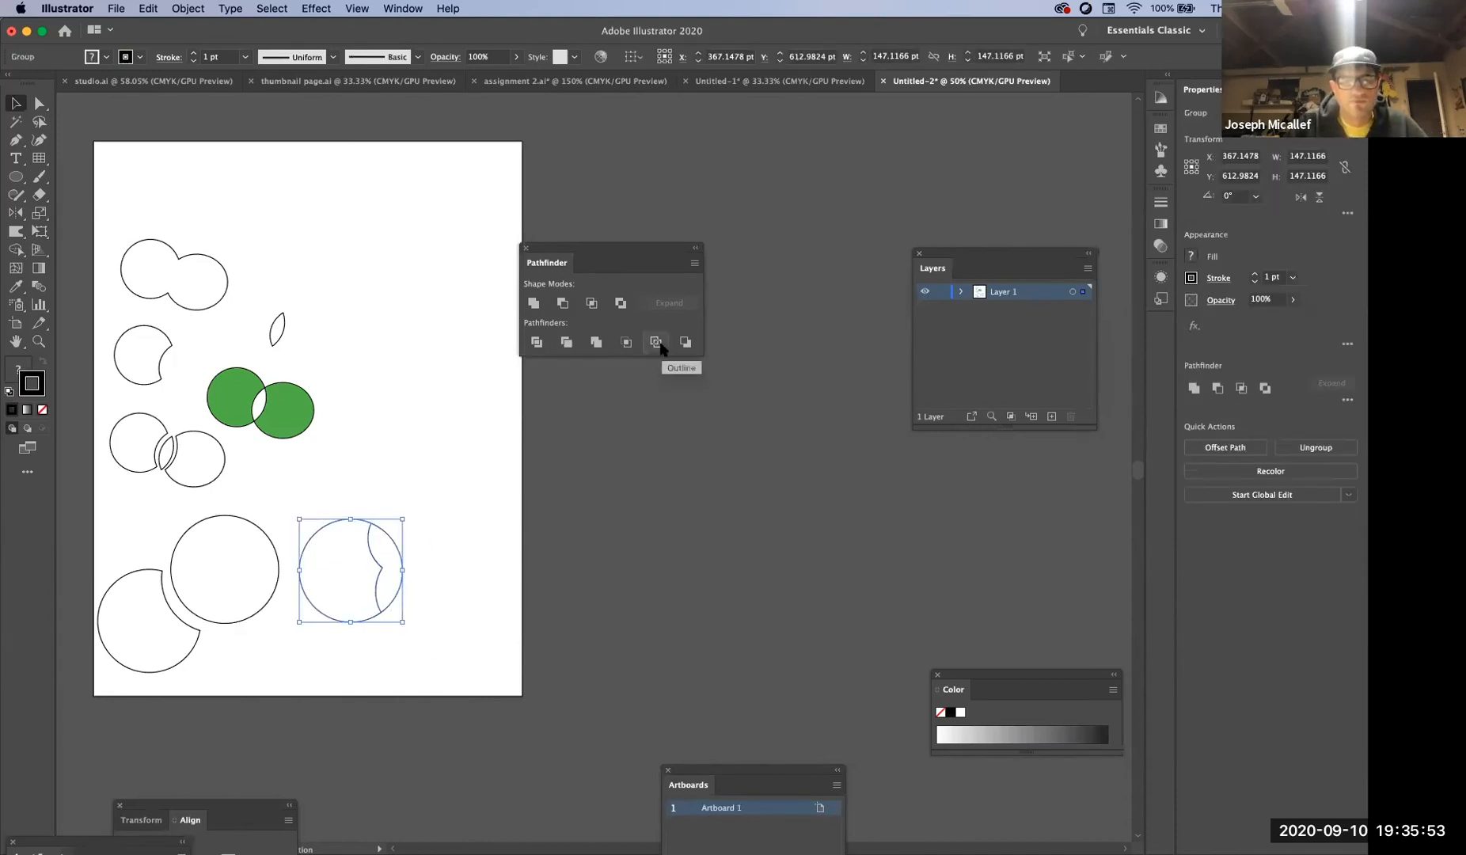
{"action": "left_click", "coordinate": [351, 505]}
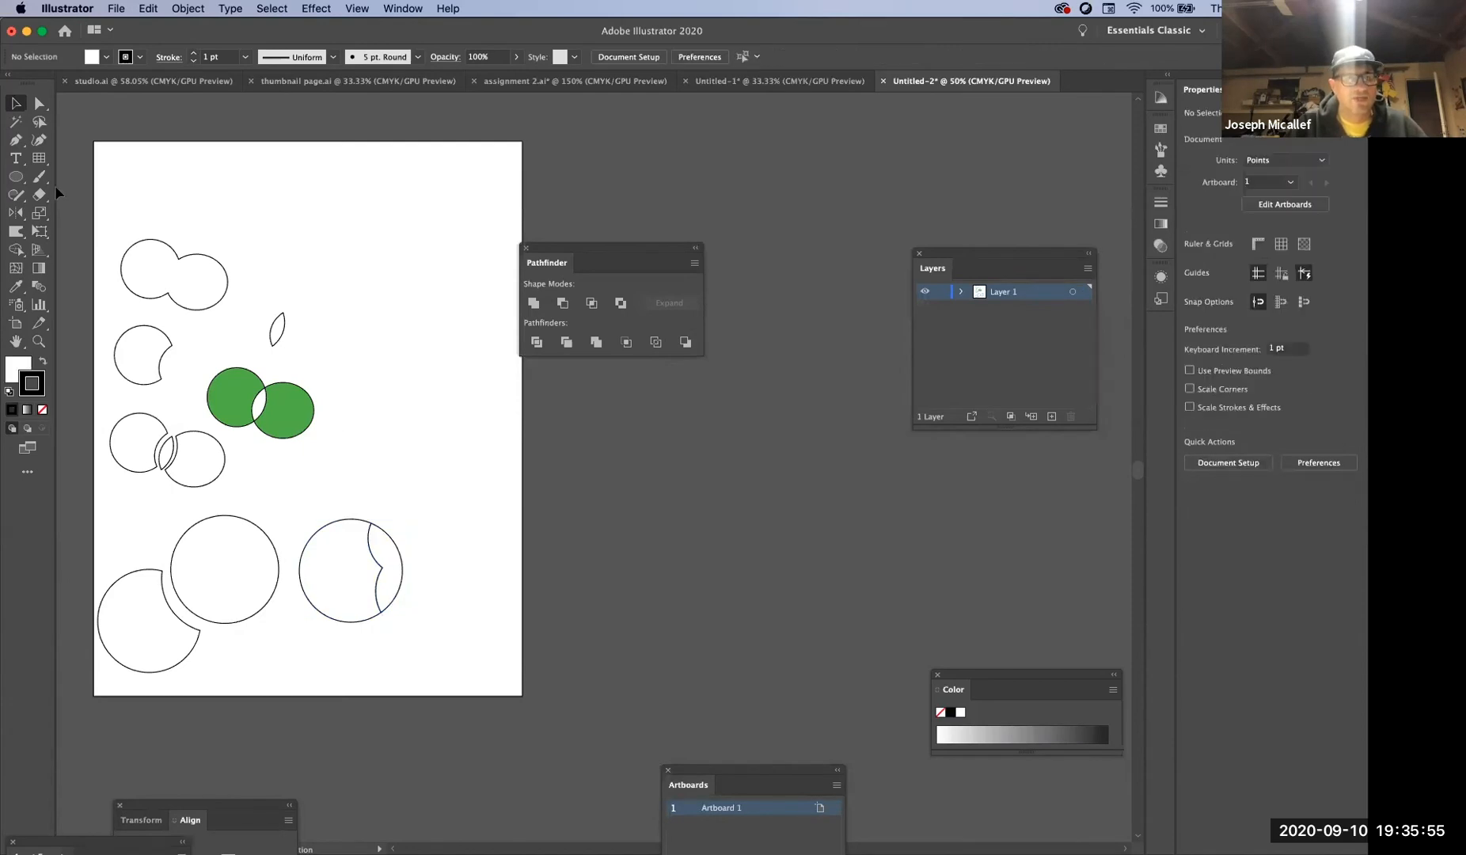
- Draw two overlapping circles near the page's right edge above the cropped shape, the lower one about 153 pt across
{"action": "left_click", "coordinate": [16, 176]}
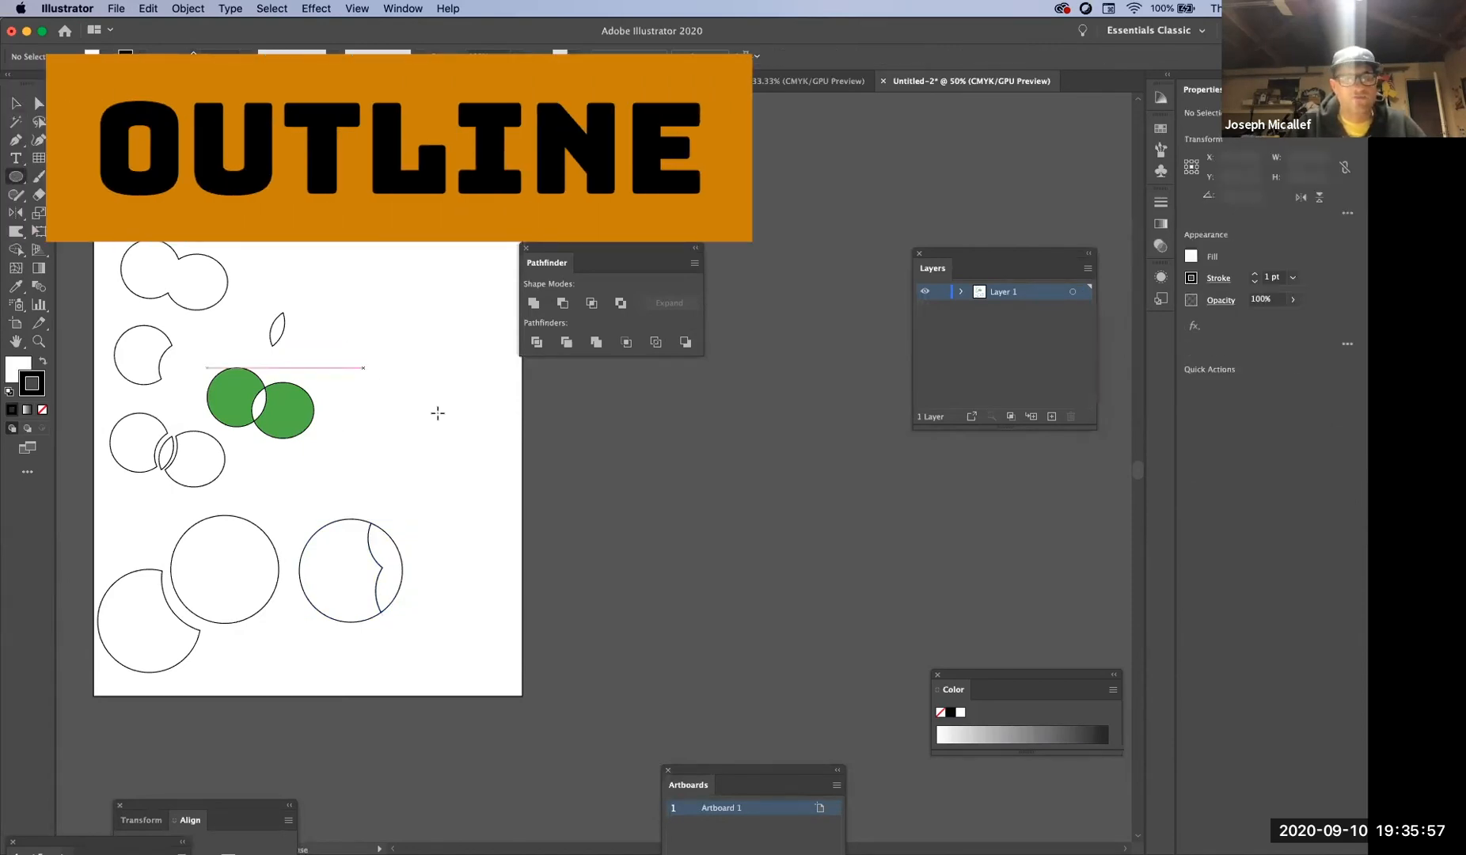
{"action": "left_click_drag", "start_coordinate": [415, 380], "coordinate": [484, 468]}
{"action": "left_click_drag", "start_coordinate": [513, 556], "coordinate": [441, 448]}
- Apply Outline to the two overlapping circles near the page's right edge and reshape the resulting path segments
{"action": "key", "text": "v"}
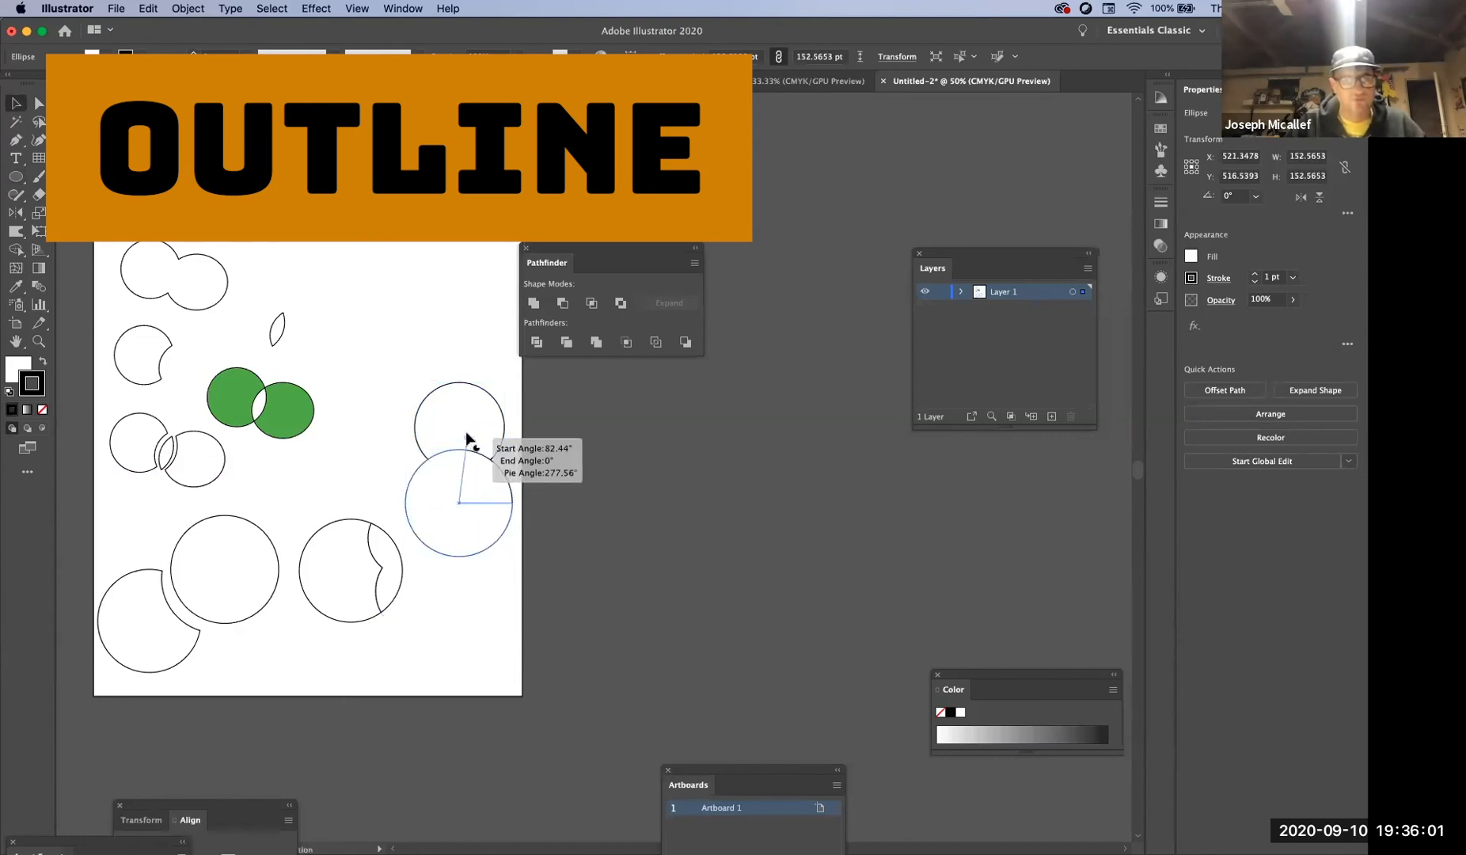
{"action": "left_click_drag", "start_coordinate": [404, 355], "coordinate": [490, 507]}
{"action": "key", "text": "ctrl+g"}
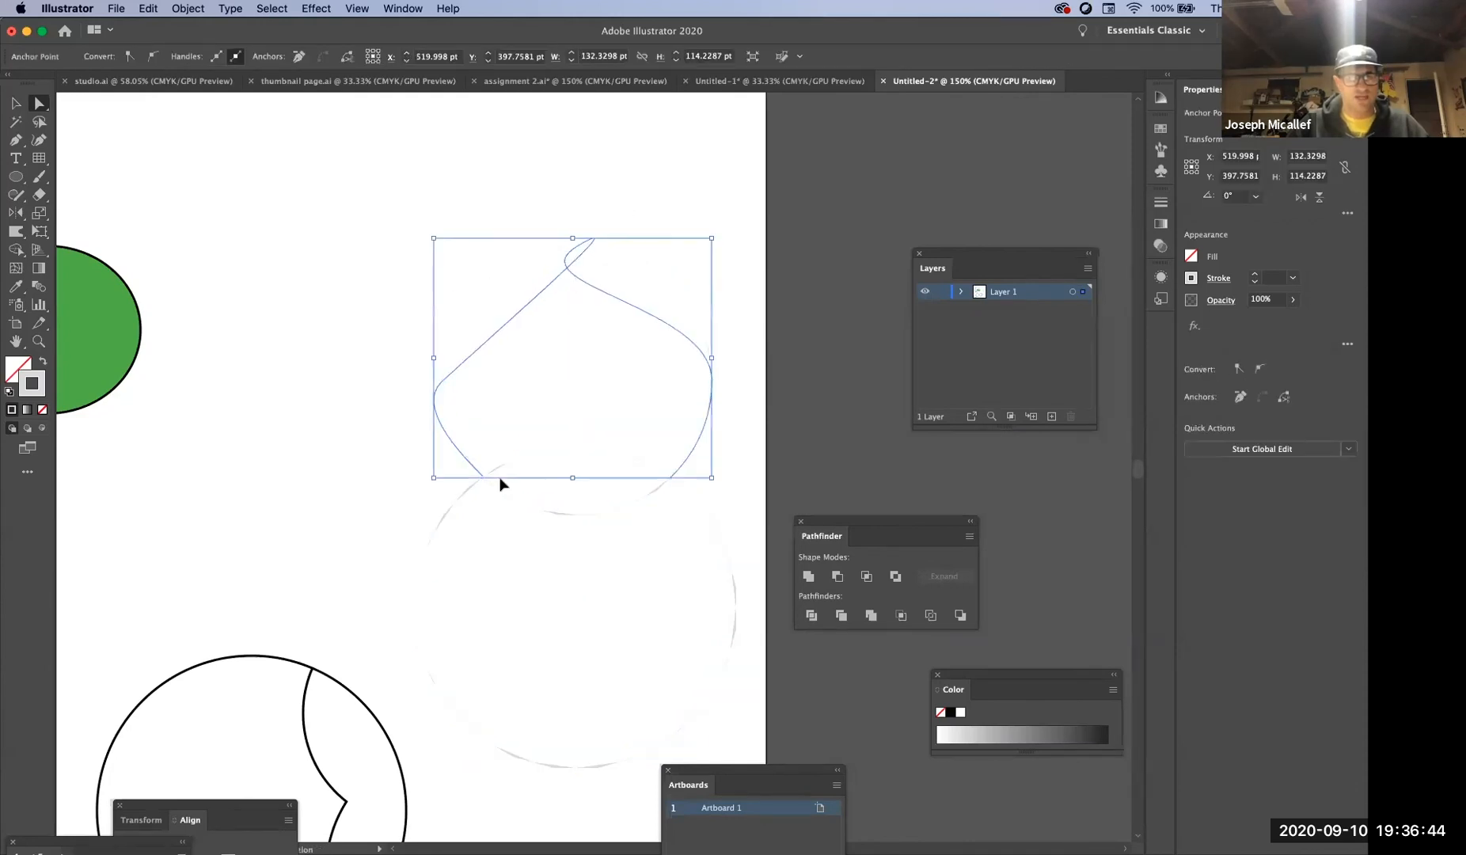
- Undo the last edits to the outlined circles' path segments and delete the outlined pair from the page
{"action": "key", "text": "super+z"}
{"action": "key", "text": "super+z"}
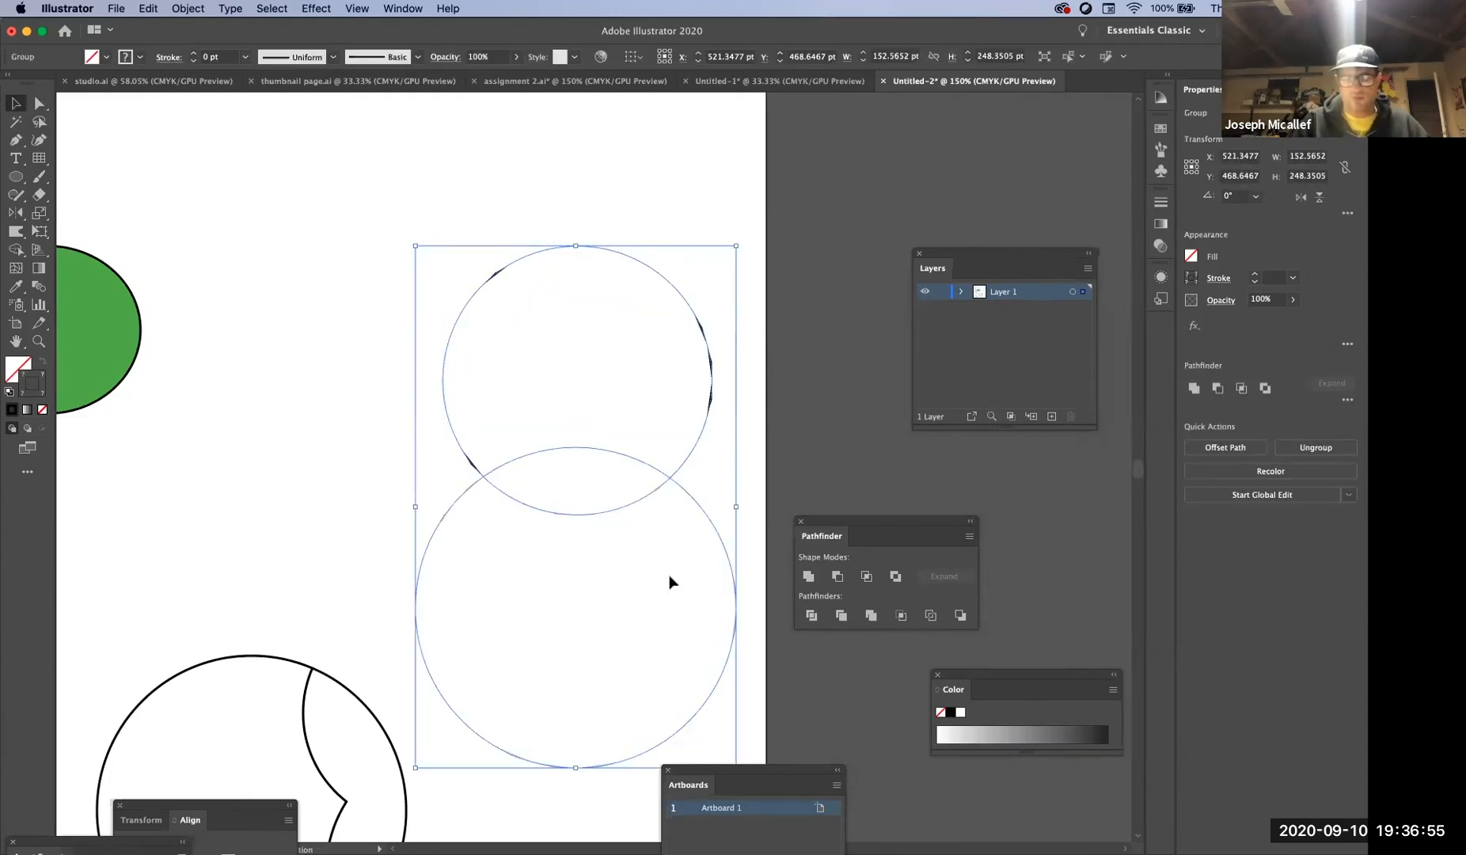
{"action": "key", "text": "Delete"}
{"action": "left_click", "coordinate": [491, 593], "text": "alt+super"}
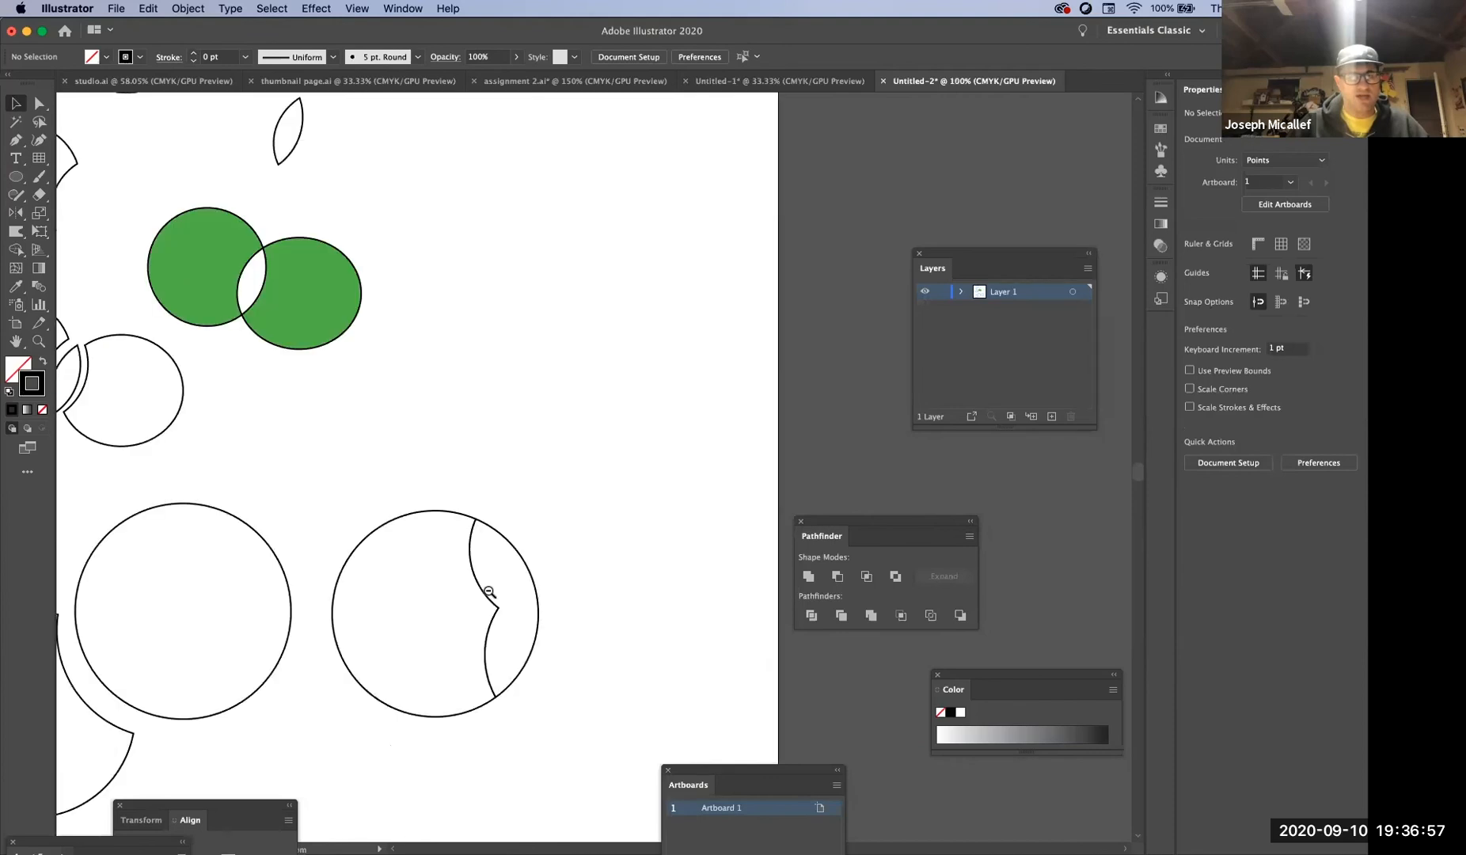
{"action": "left_click", "coordinate": [491, 592], "text": "alt+super"}
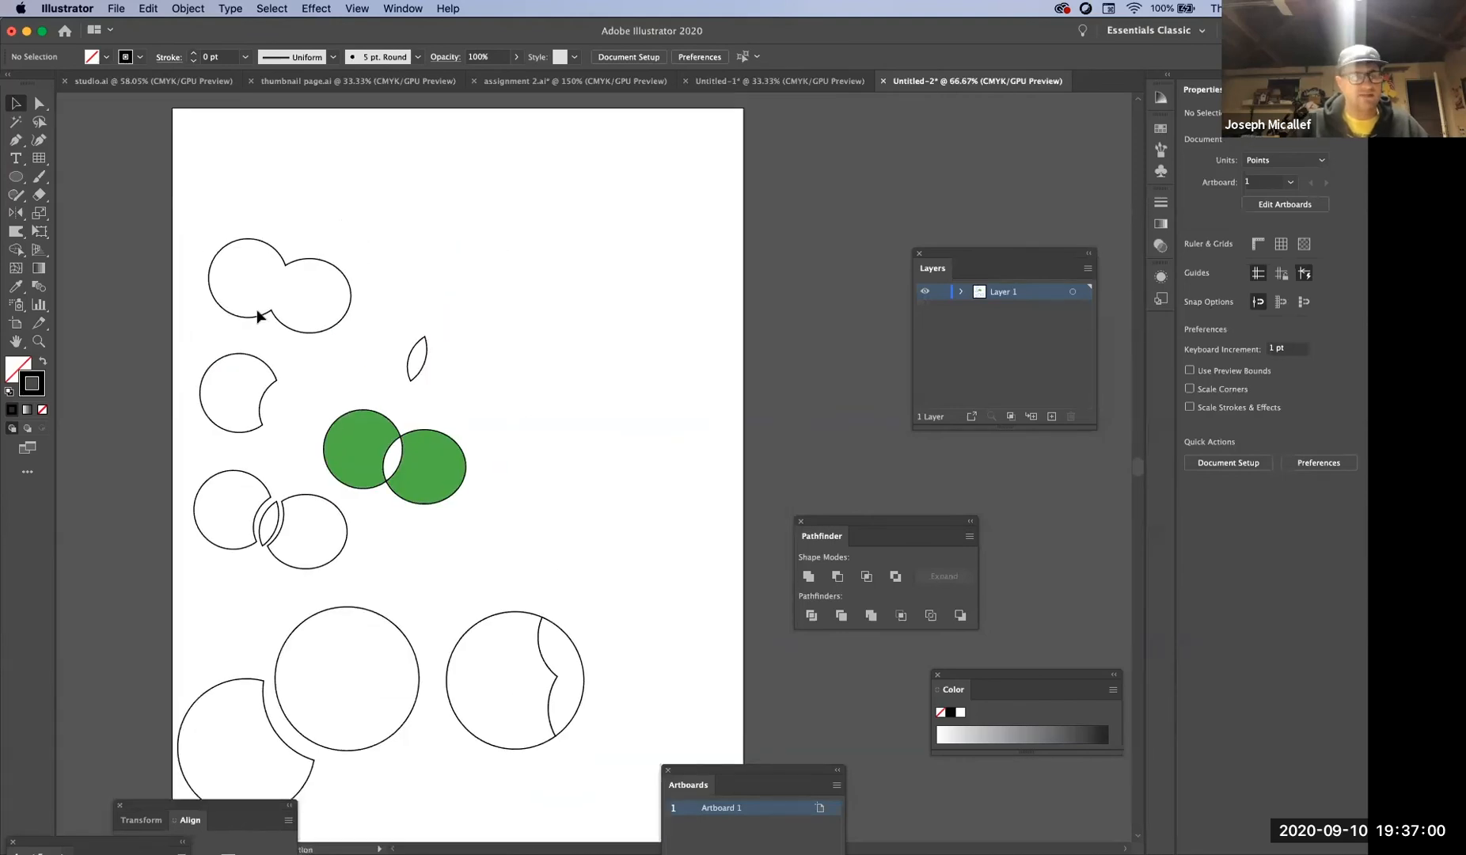
{"action": "left_click_drag", "start_coordinate": [177, 212], "coordinate": [642, 813]}
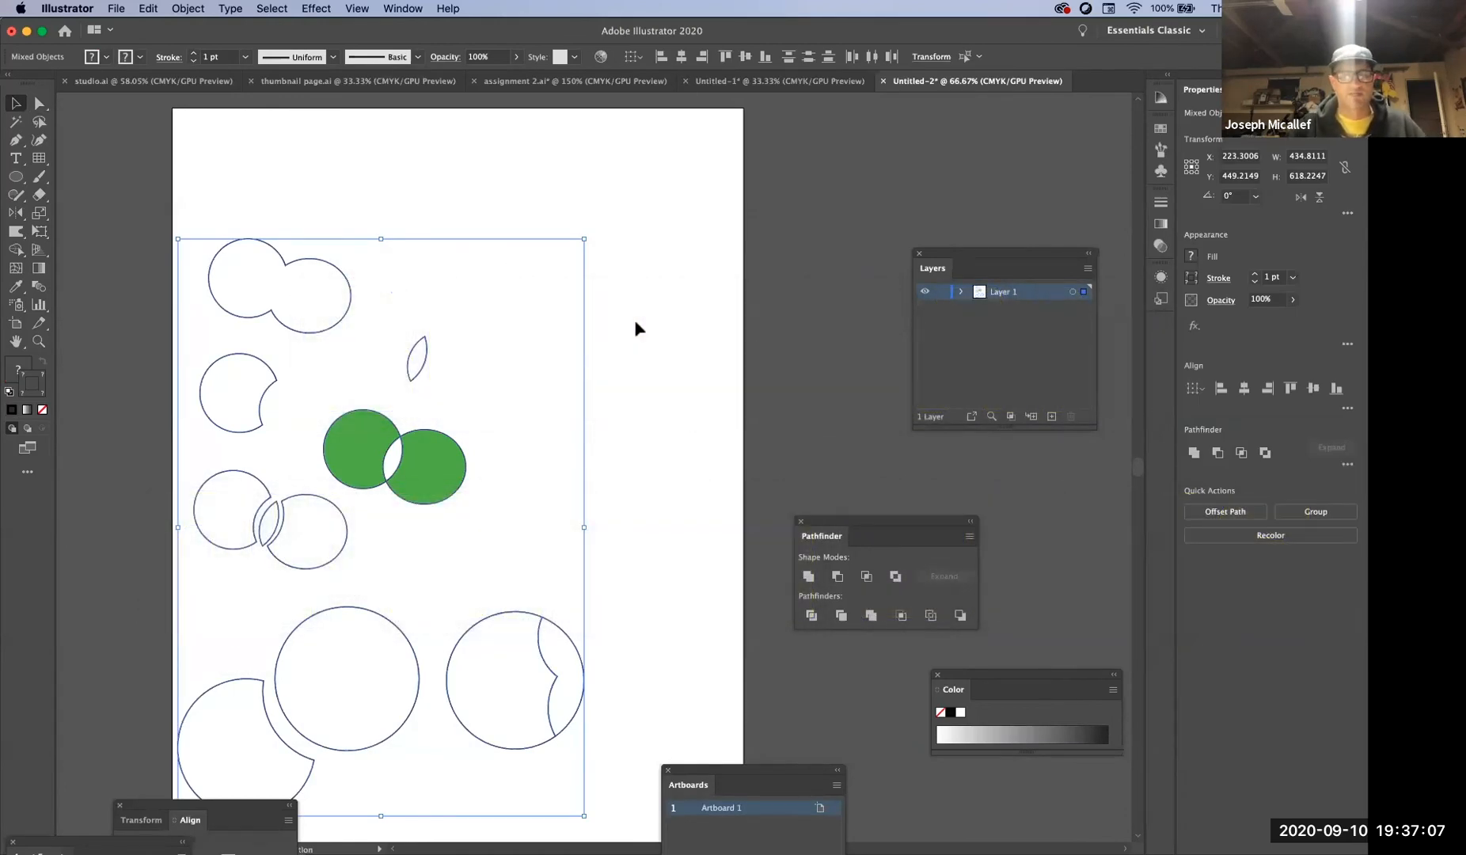
{"action": "left_click", "coordinate": [564, 410]}
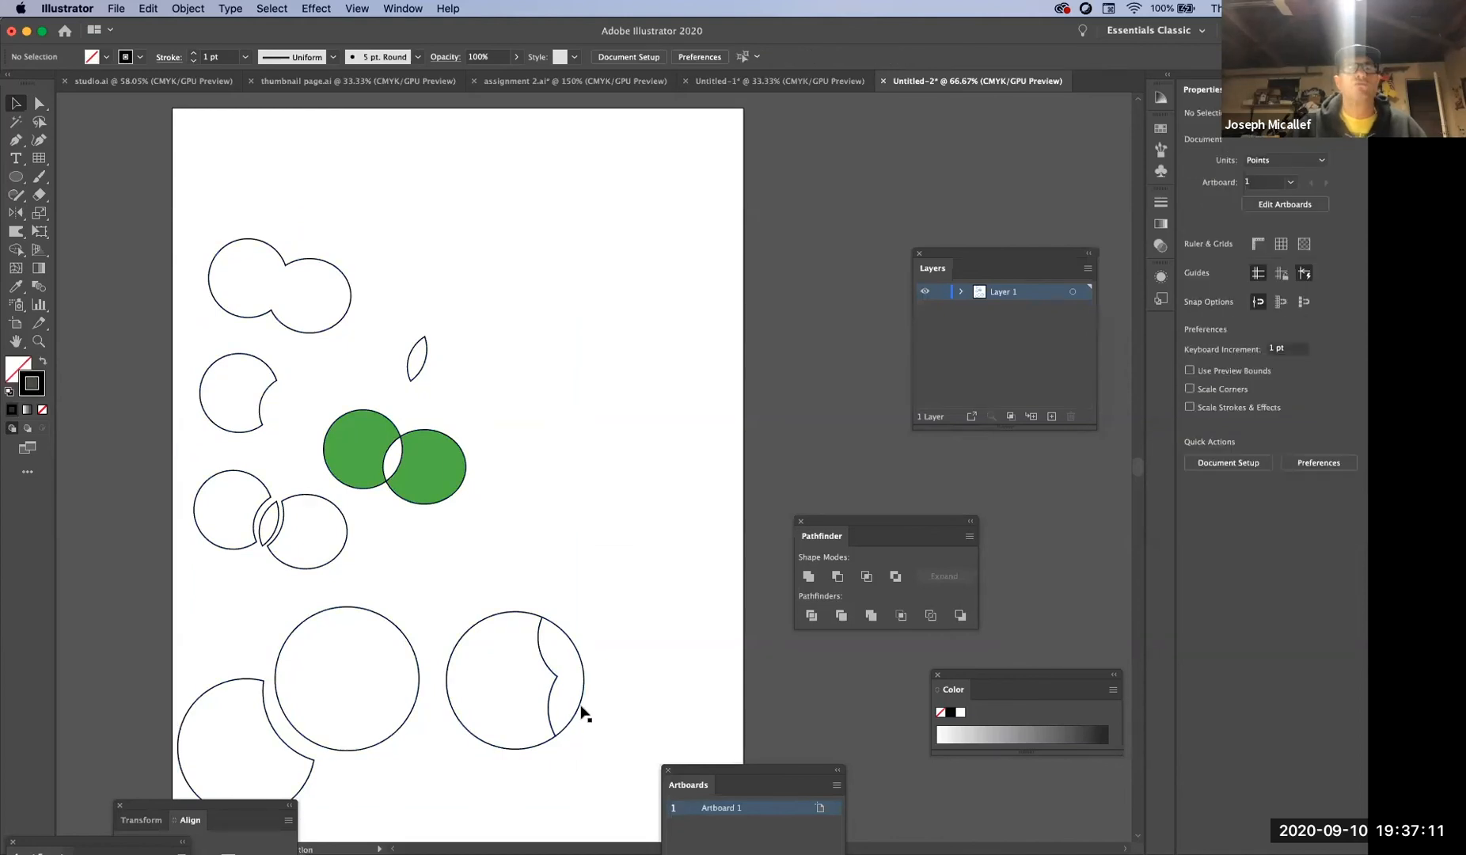
- Draw a second artboard, about 604 pt wide and 599 pt high, to the right of the existing one
{"action": "left_click_drag", "start_coordinate": [219, 385], "coordinate": [171, 386]}
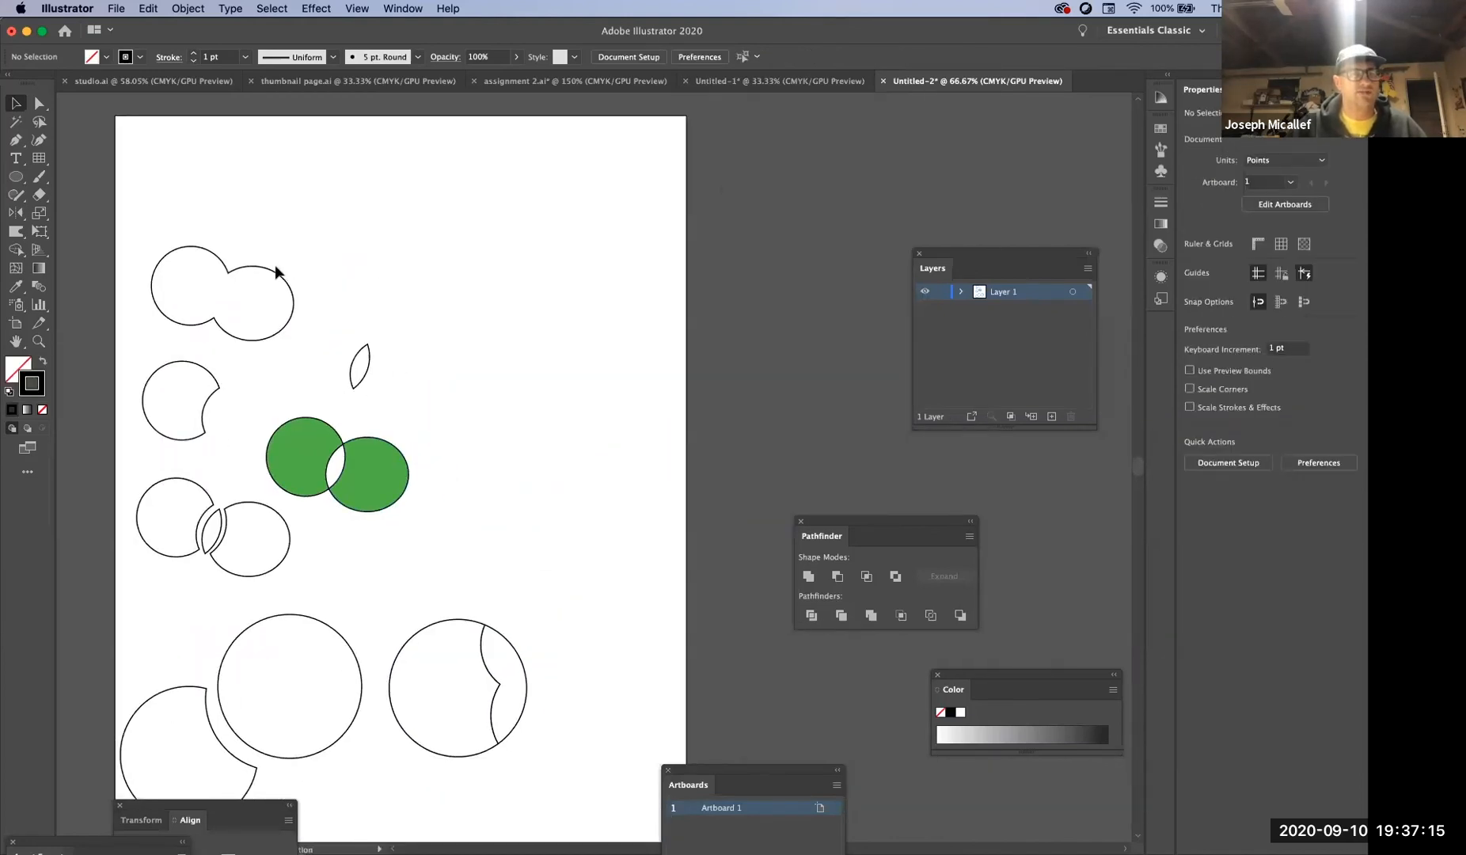
{"action": "scroll", "coordinate": [220, 461], "scroll_direction": "down", "scroll_amount": 2}
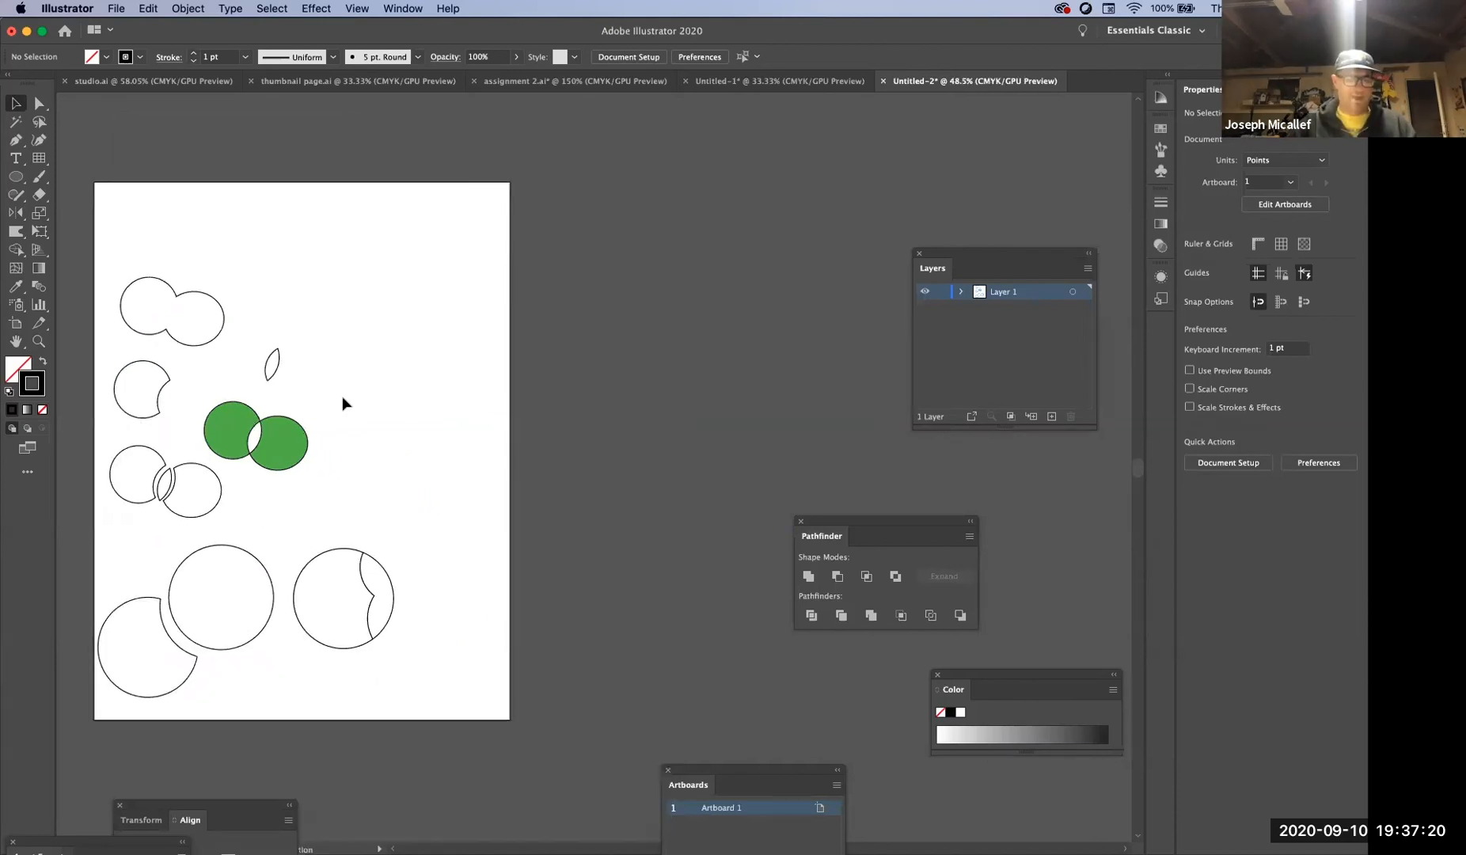
{"action": "left_click", "coordinate": [16, 331]}
{"action": "left_click_drag", "start_coordinate": [546, 196], "coordinate": [957, 604]}
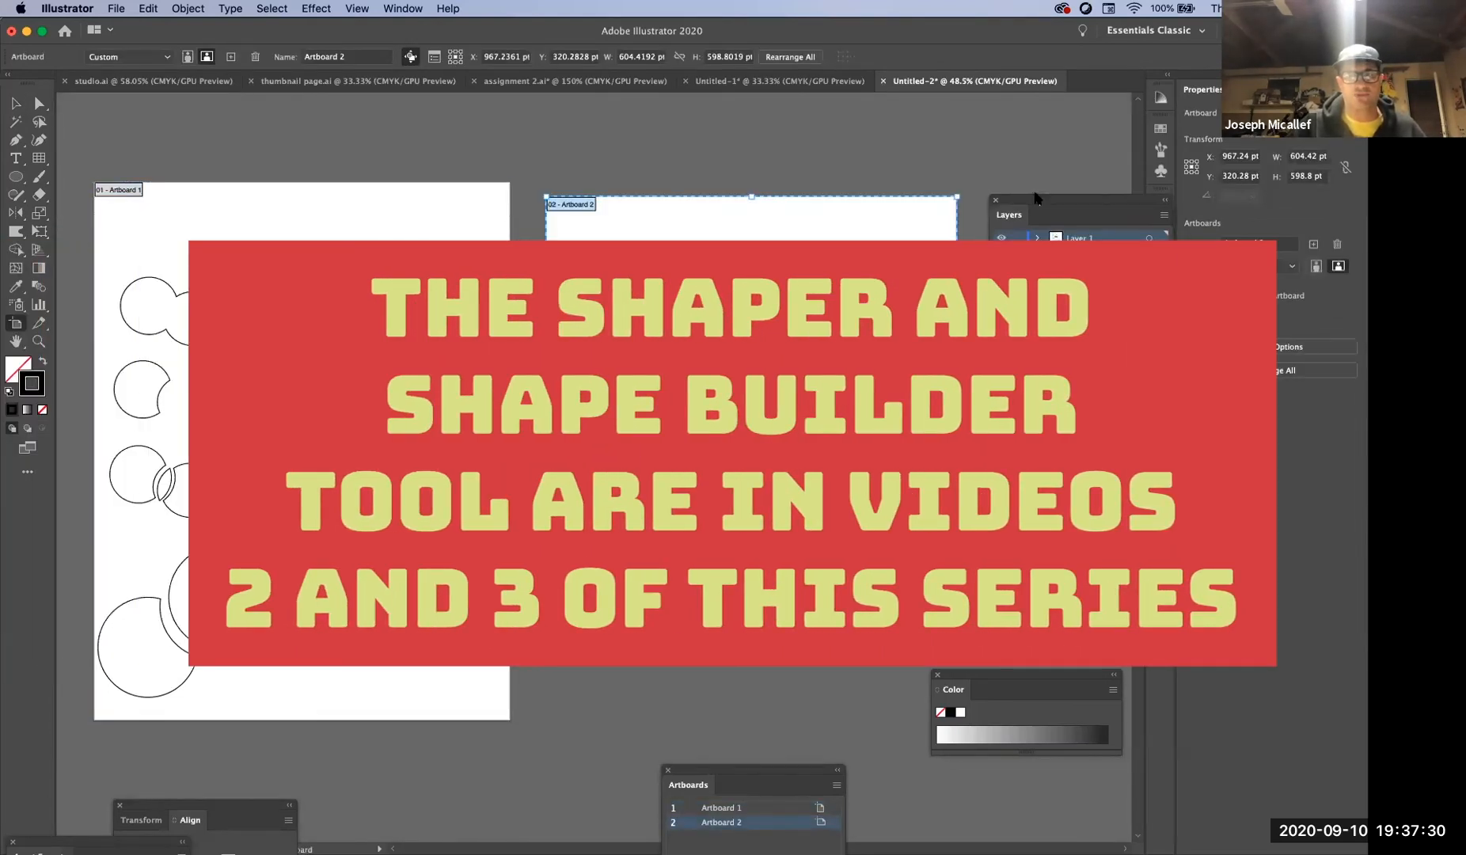